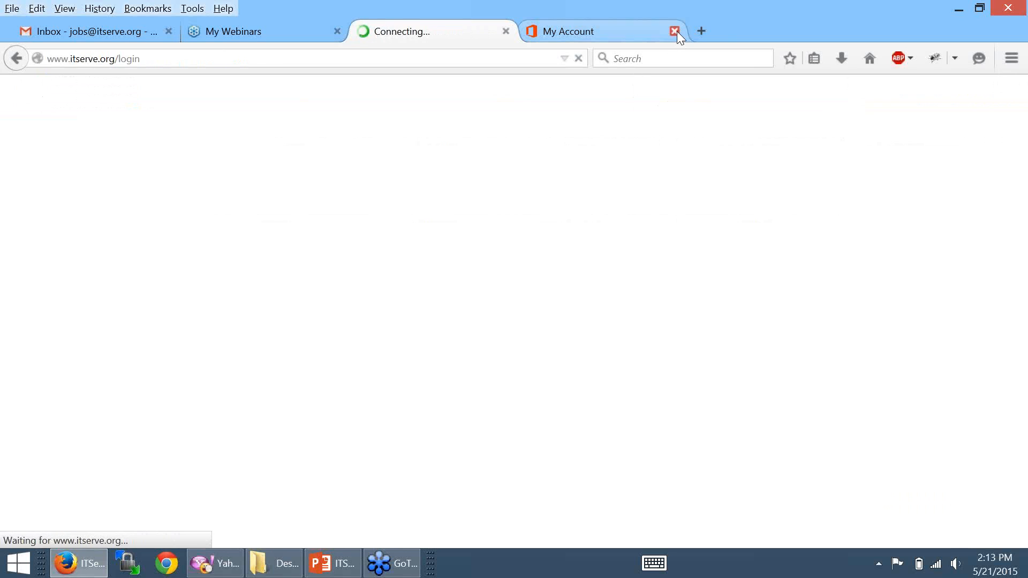
# - Close the My Account, My Webinars and Inbox browser tabs
pyautogui.click(675, 31)
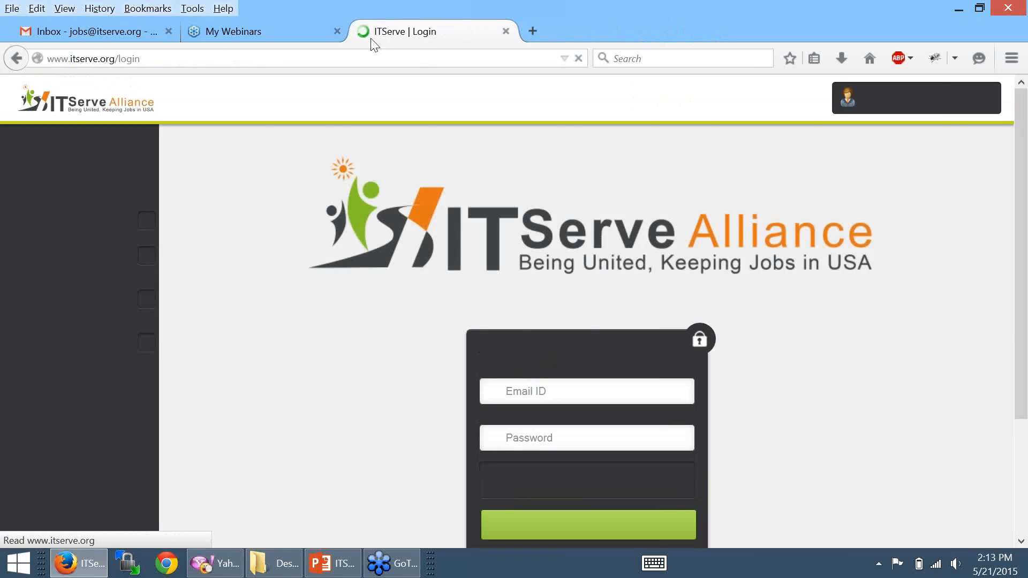
pyautogui.click(337, 31)
pyautogui.click(168, 31)
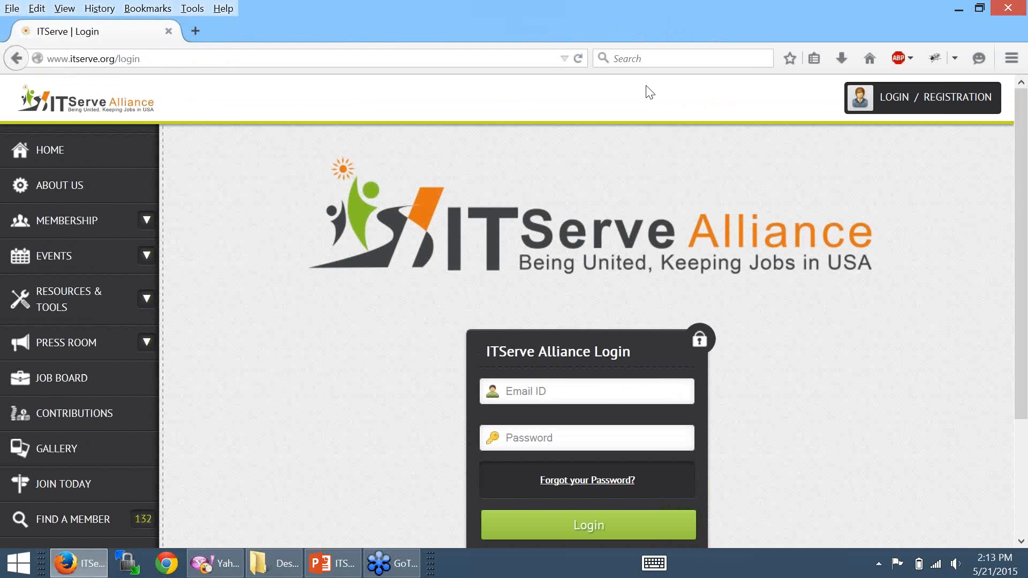
# - Log in with the member account e-mail and password, declining to save the password
pyautogui.scroll(-1, 776, 91)
pyautogui.click(904, 89)
pyautogui.click(603, 392)
pyautogui.write('•••••')
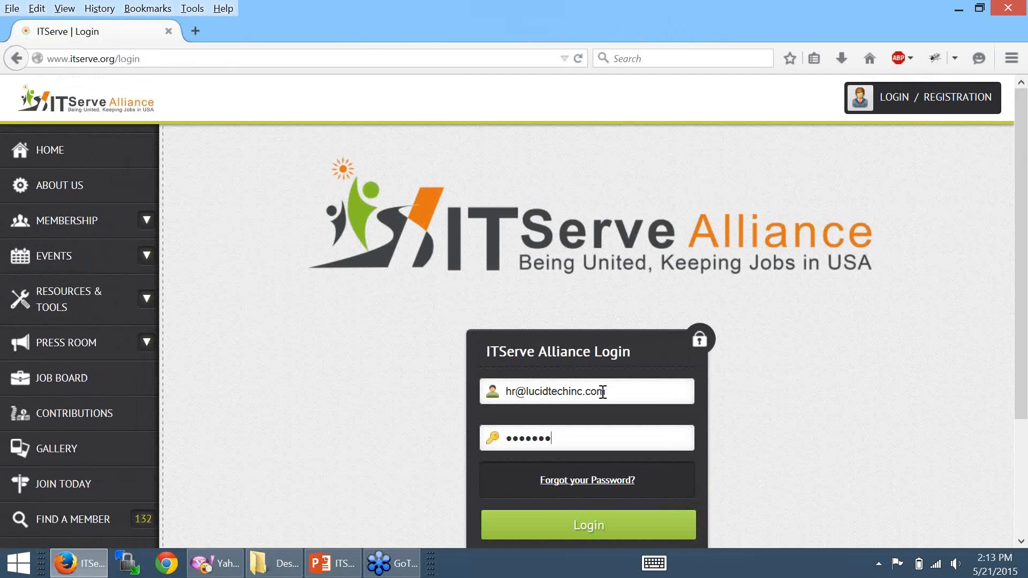
pyautogui.press('Return')
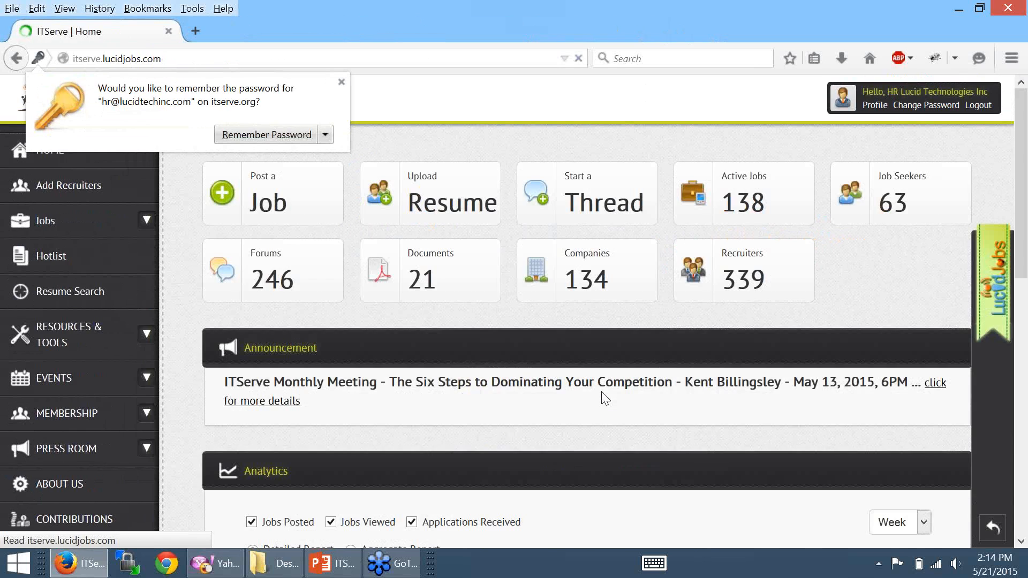
pyautogui.click(341, 80)
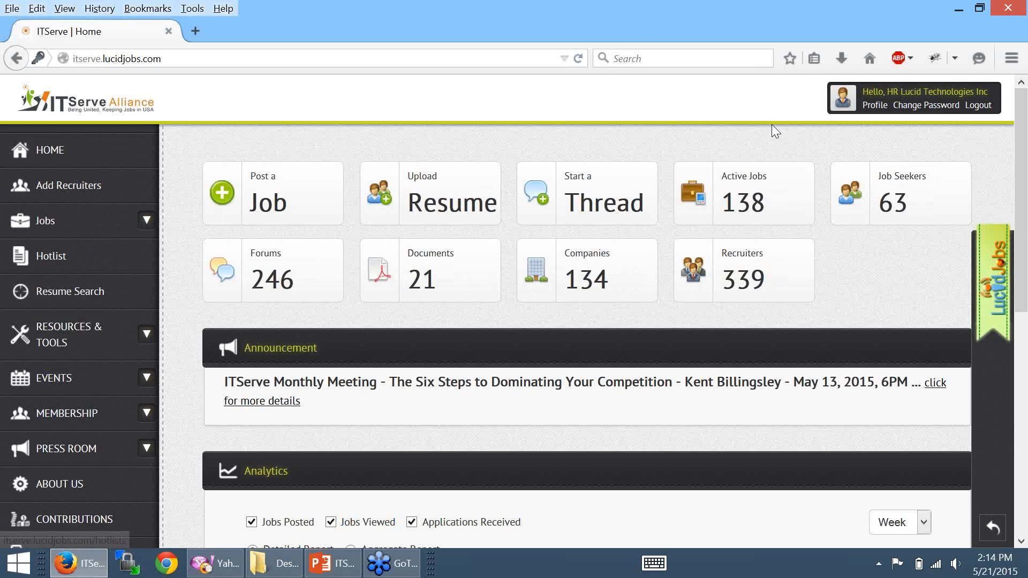
# - Review the My Profile contact details and Job Alerts preferences, then go to Add Recruiters
pyautogui.click(868, 107)
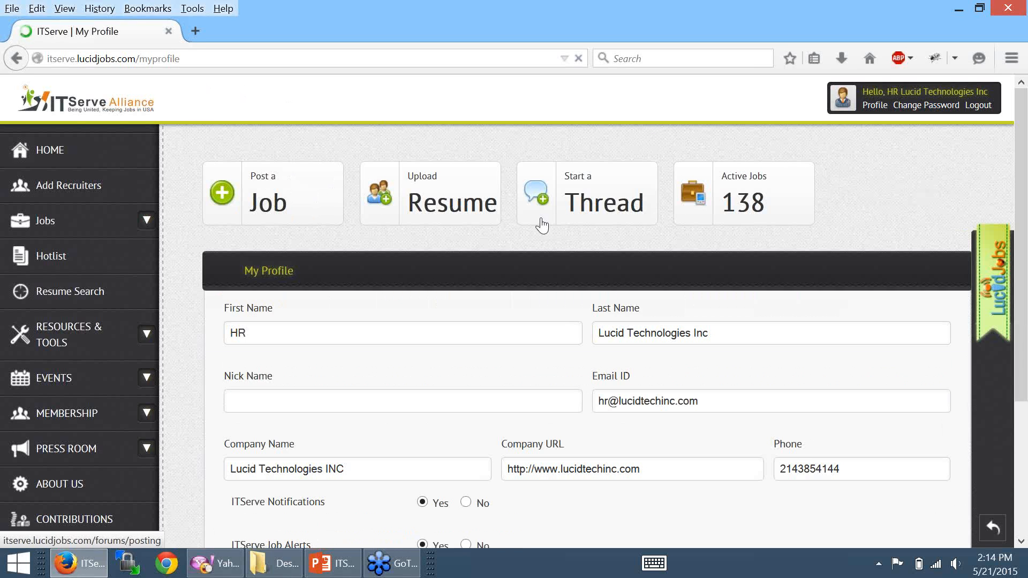
pyautogui.scroll(-3, 532, 258)
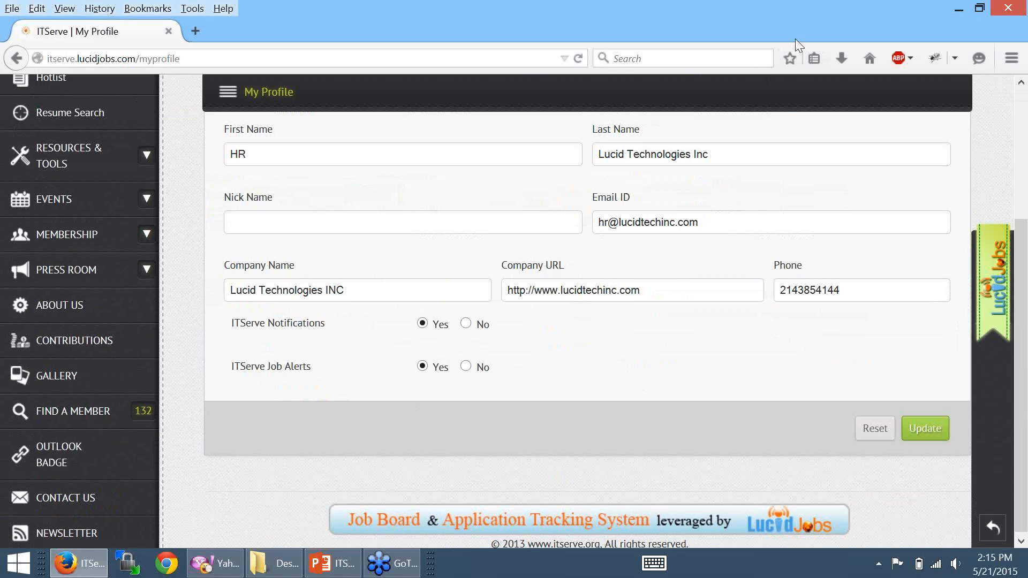
pyautogui.click(527, 355)
pyautogui.scroll(1, 226, 222)
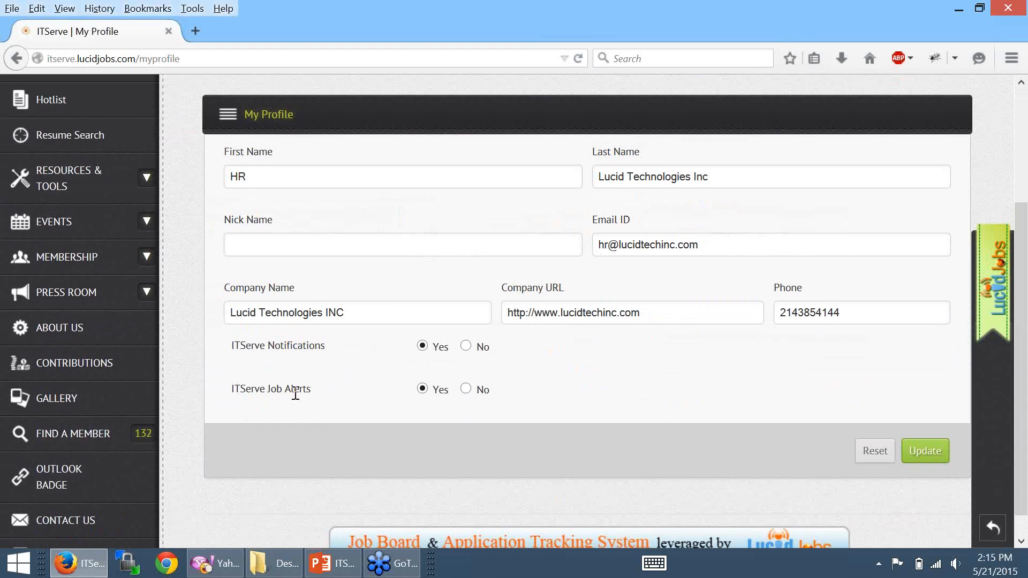
pyautogui.moveTo(275, 394); pyautogui.dragTo(319, 403)
pyautogui.scroll(3, 230, 309)
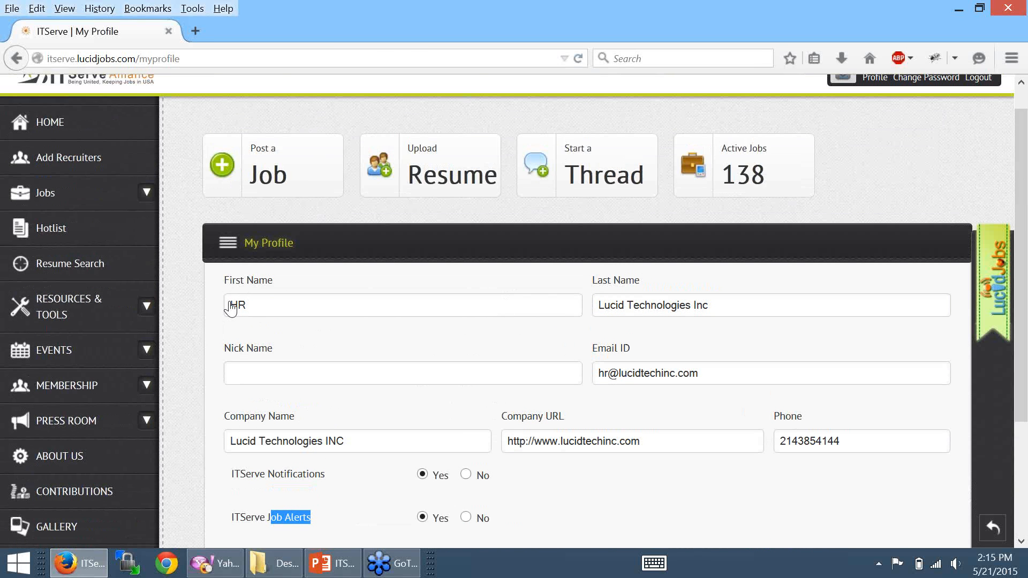
pyautogui.click(72, 164)
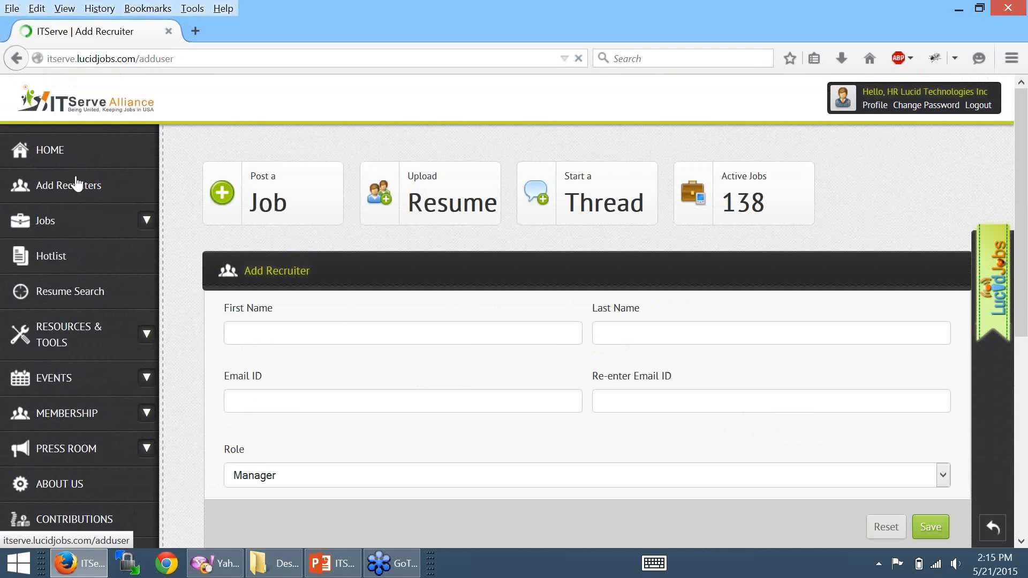
# - Check the Manager and Recruiter role options and scroll through the existing recruiters list
pyautogui.moveTo(1022, 305); pyautogui.dragTo(992, 470)
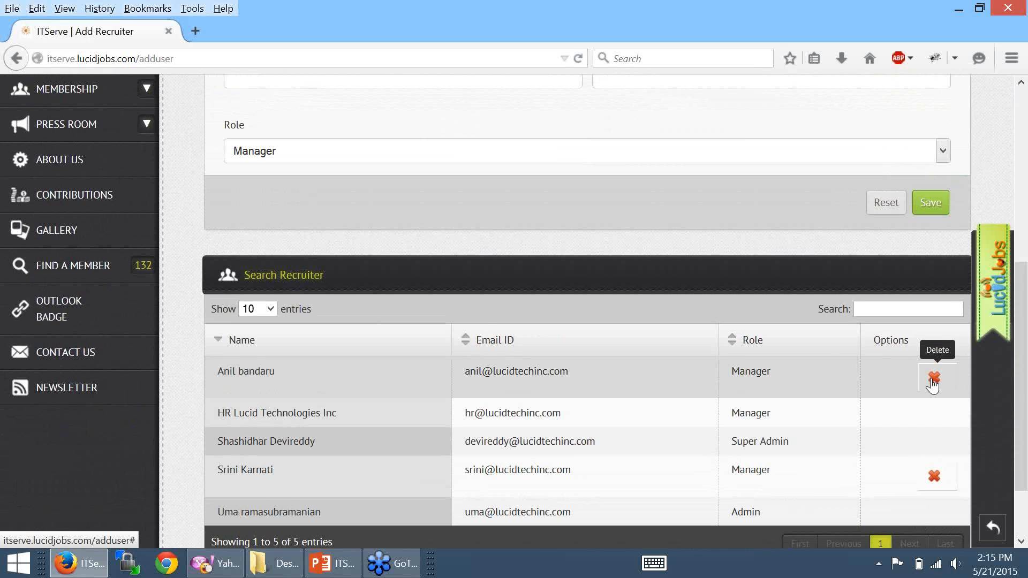
pyautogui.moveTo(1022, 304); pyautogui.dragTo(1021, 155)
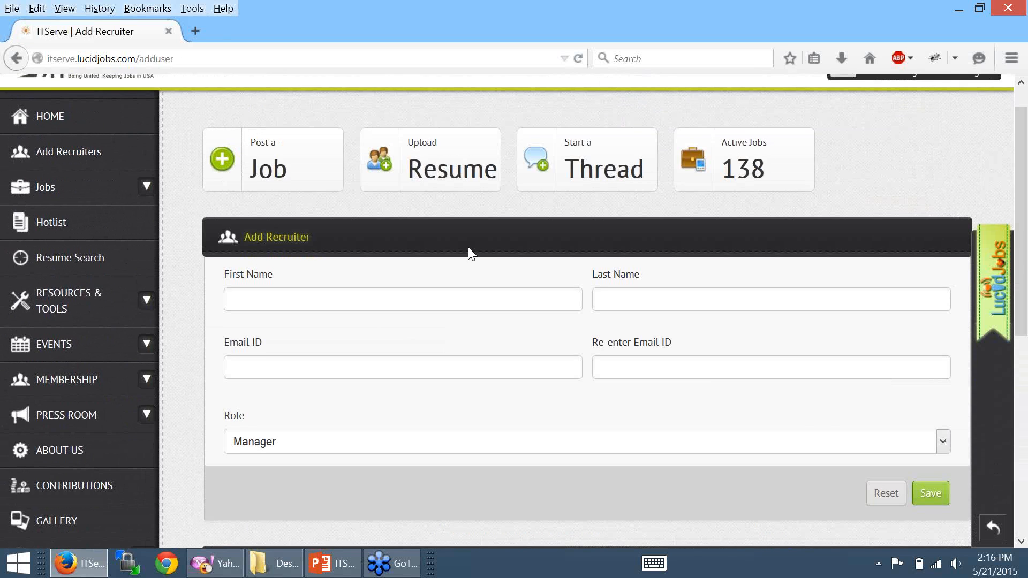
pyautogui.click(945, 441)
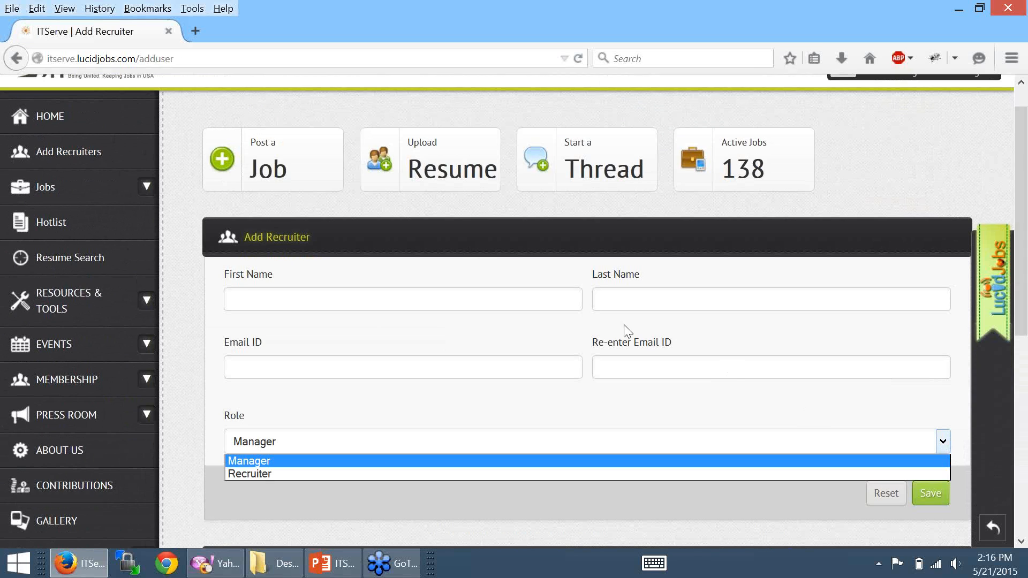
pyautogui.click(566, 361)
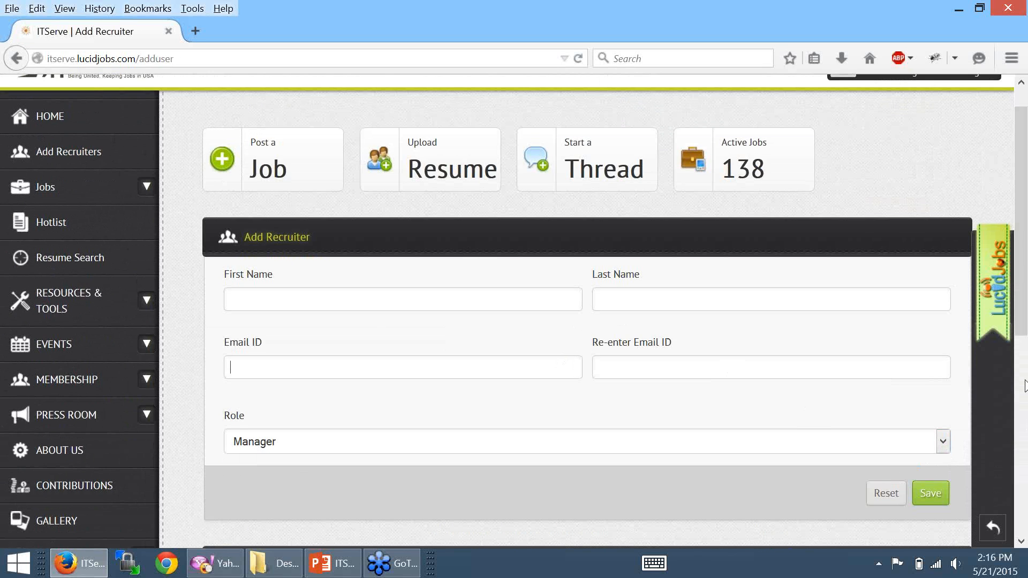
pyautogui.moveTo(1023, 313); pyautogui.dragTo(1024, 389)
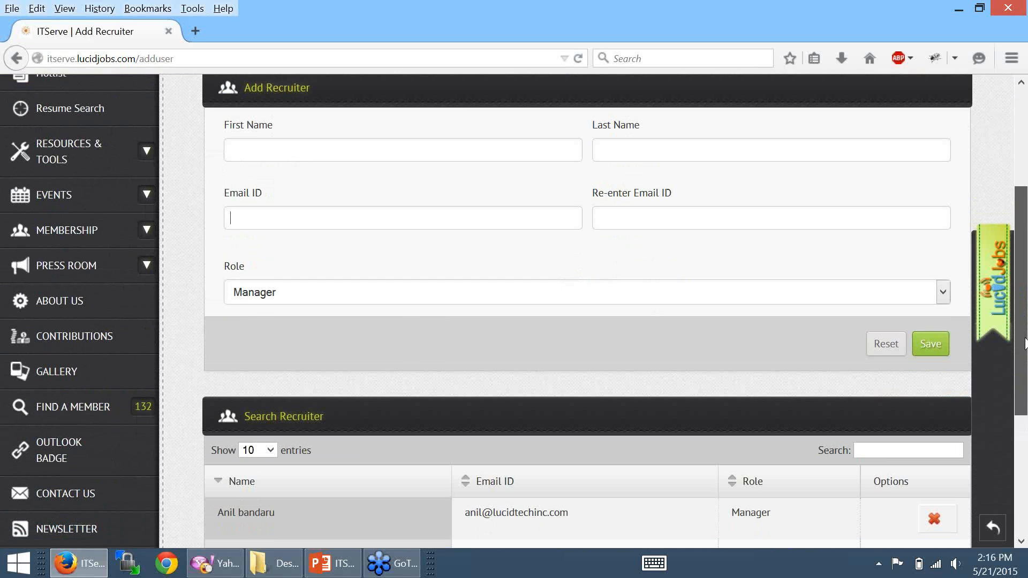
pyautogui.moveTo(1024, 343); pyautogui.dragTo(1010, 249)
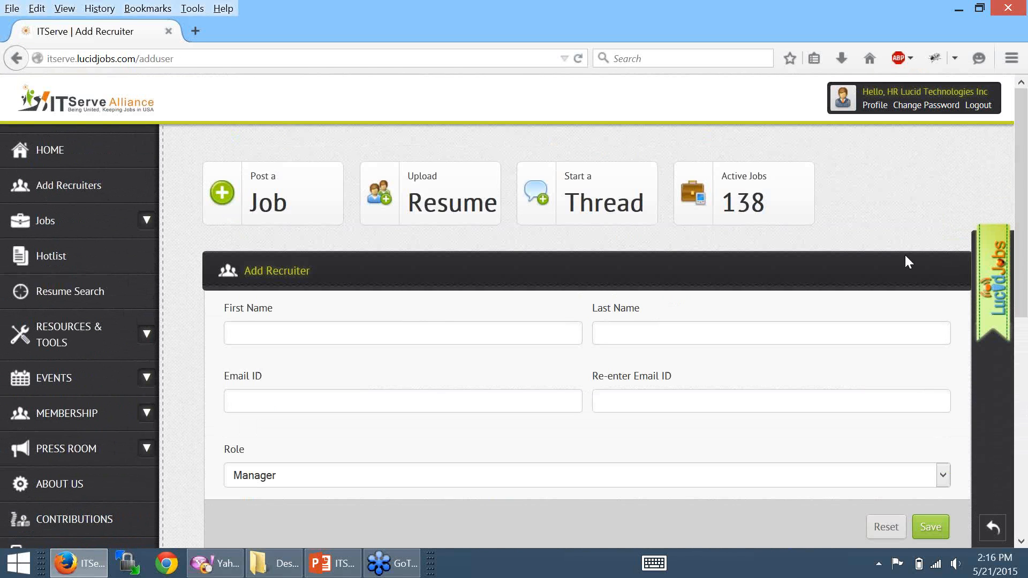
pyautogui.moveTo(1023, 316); pyautogui.dragTo(1027, 499)
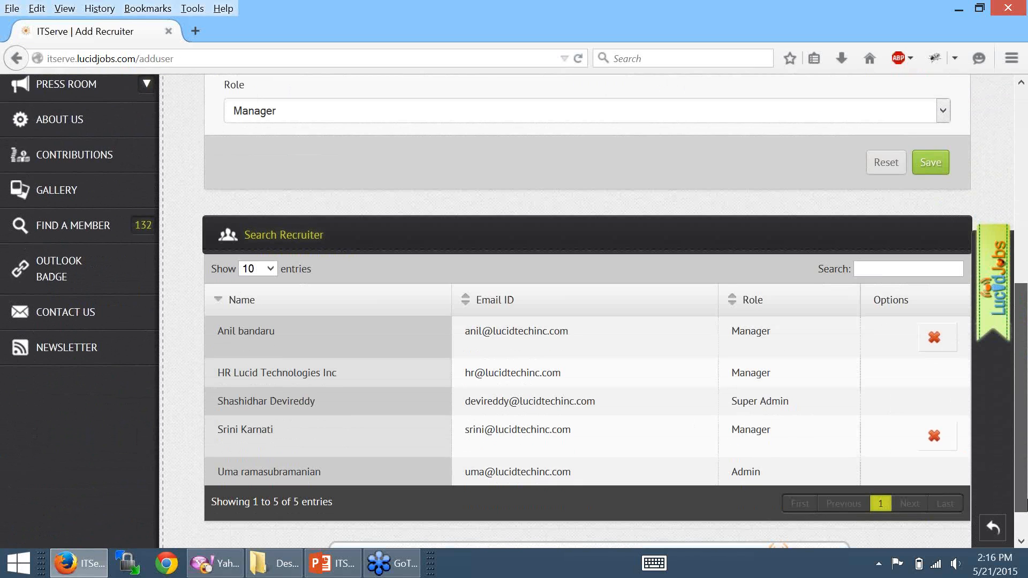
pyautogui.moveTo(1026, 499); pyautogui.dragTo(1024, 303)
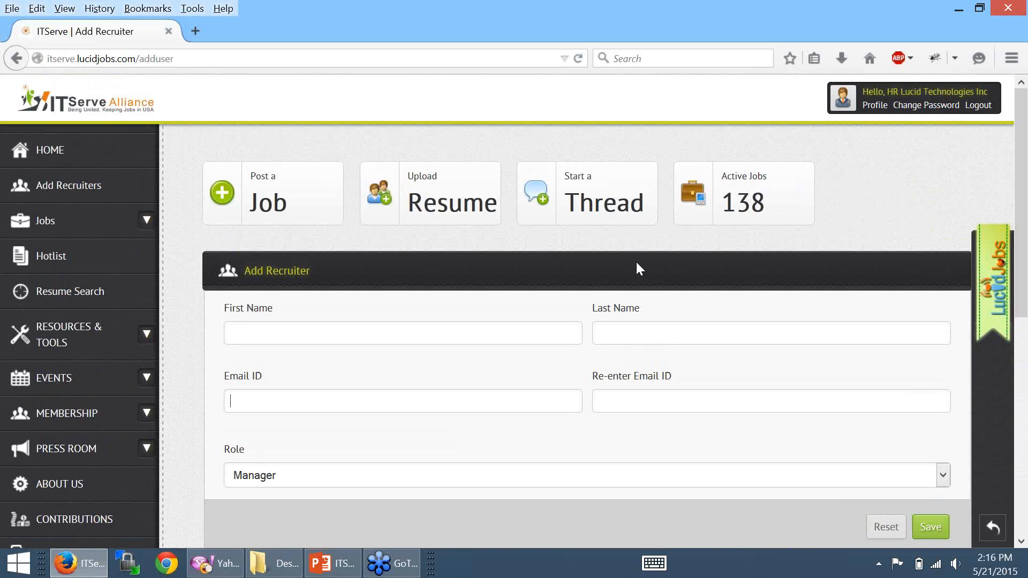
# - Open Jobs > Search Jobs and browse the postings, noting locations such as Denton, TX
pyautogui.click(47, 223)
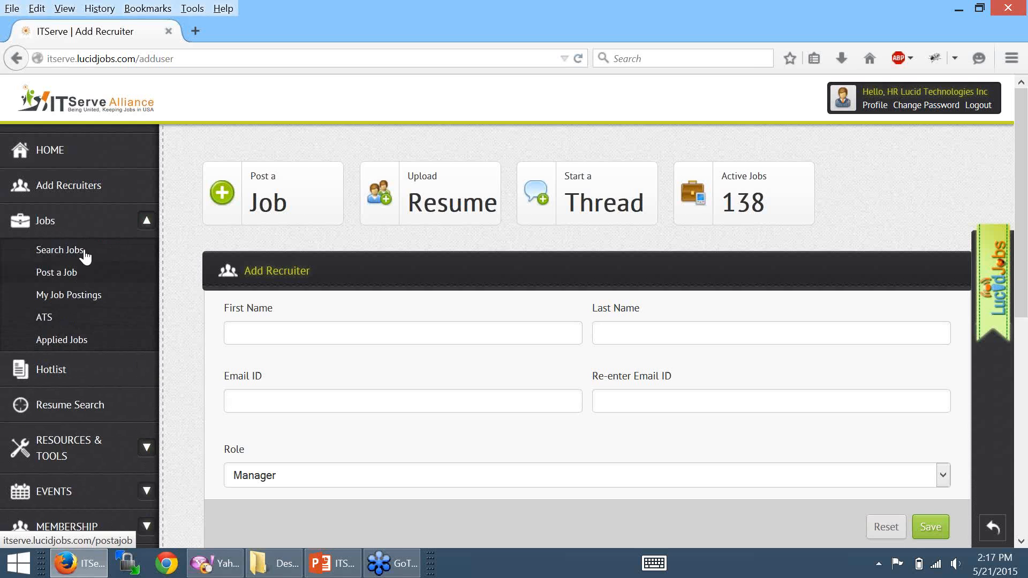
pyautogui.click(69, 254)
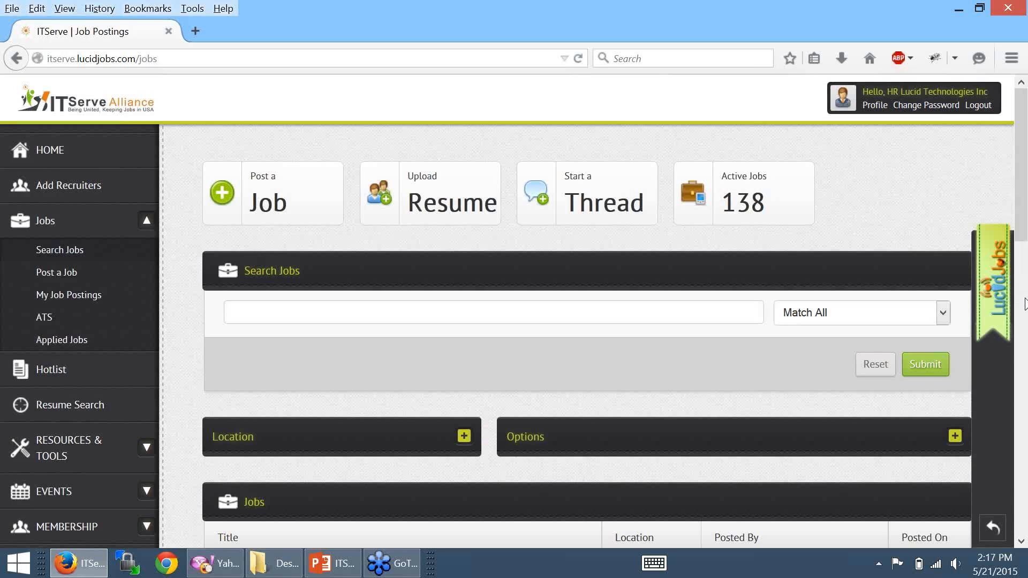
pyautogui.scroll(-10, 1025, 304)
pyautogui.scroll(4, 1024, 278)
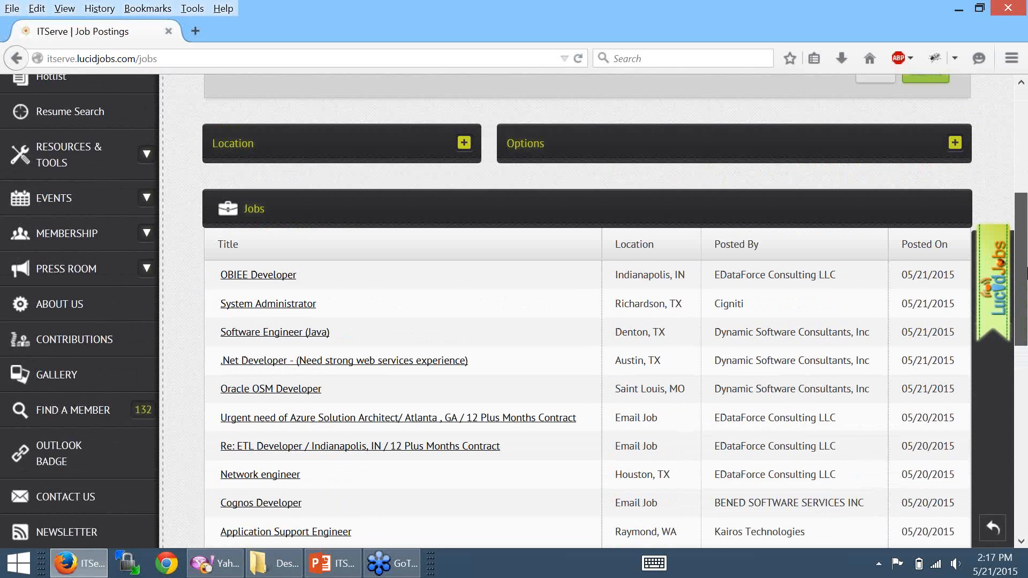
pyautogui.scroll(1, 1026, 273)
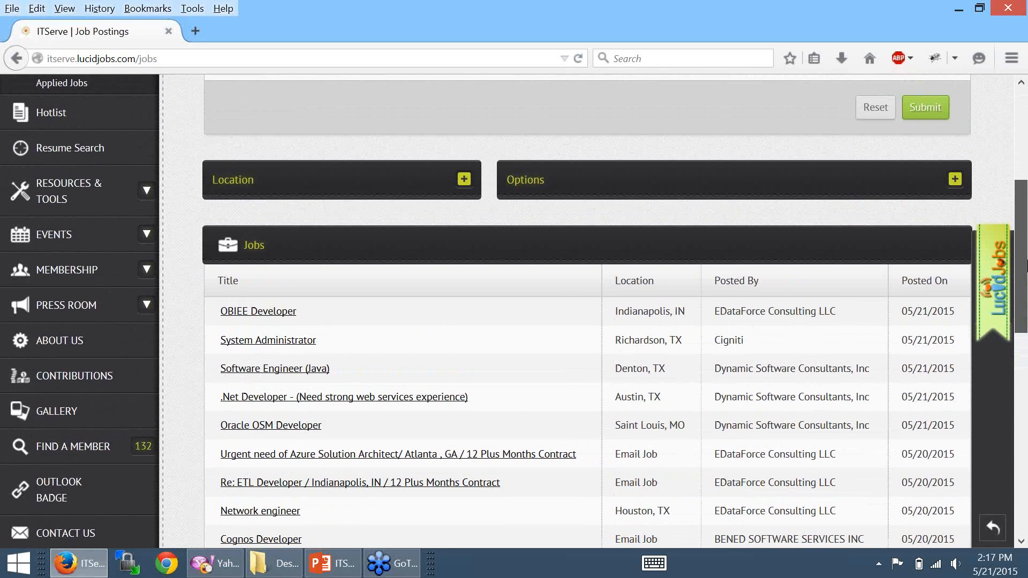
pyautogui.scroll(-2, 1024, 278)
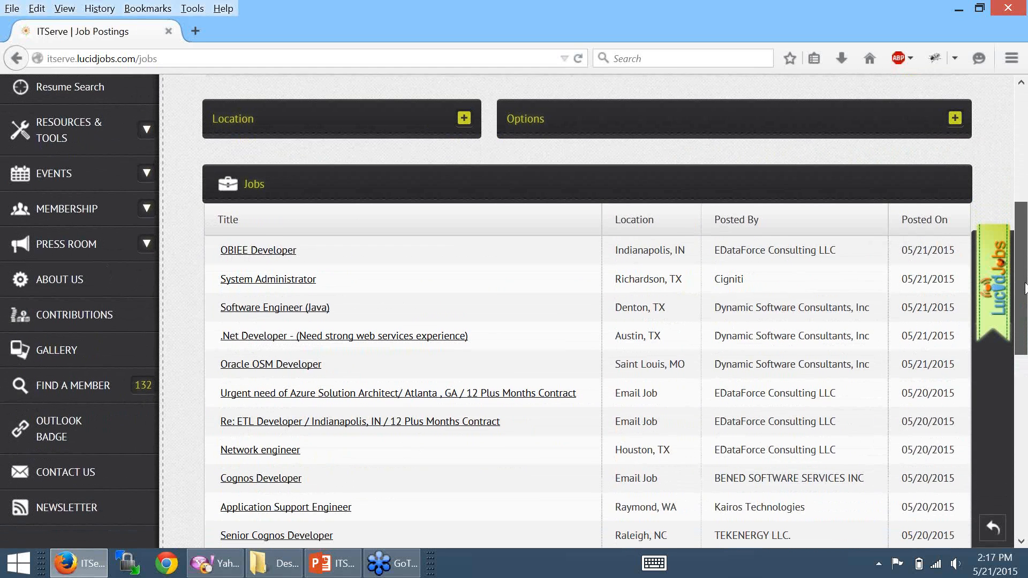
pyautogui.moveTo(666, 309); pyautogui.dragTo(615, 308)
pyautogui.moveTo(666, 396); pyautogui.dragTo(614, 396)
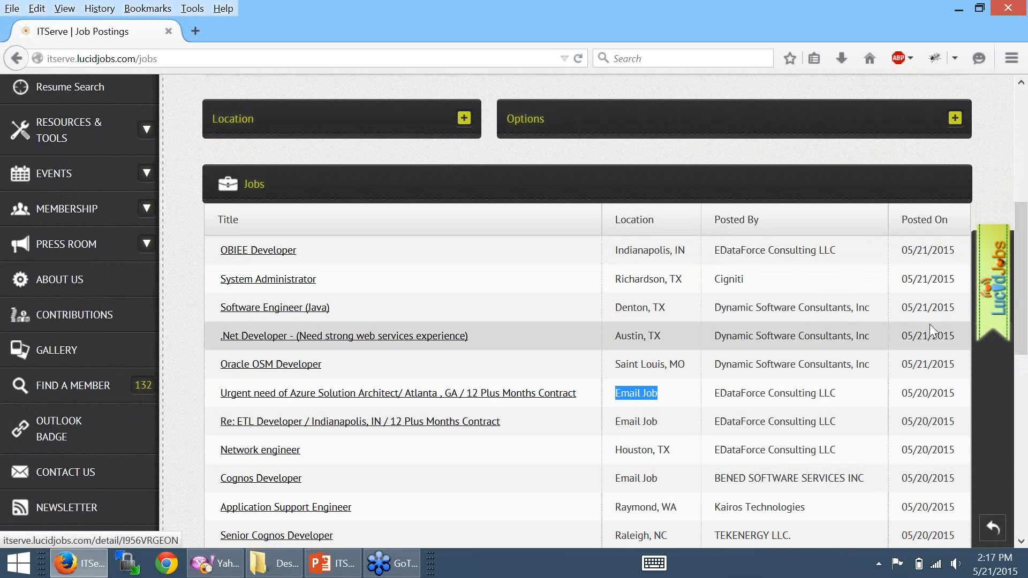
pyautogui.click(1020, 369)
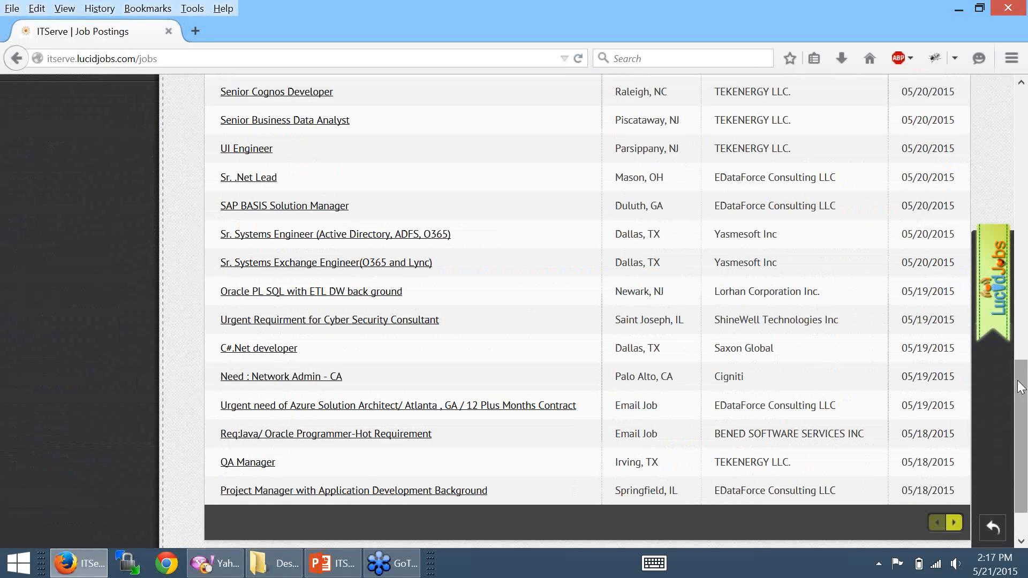
pyautogui.scroll(15, 862, 306)
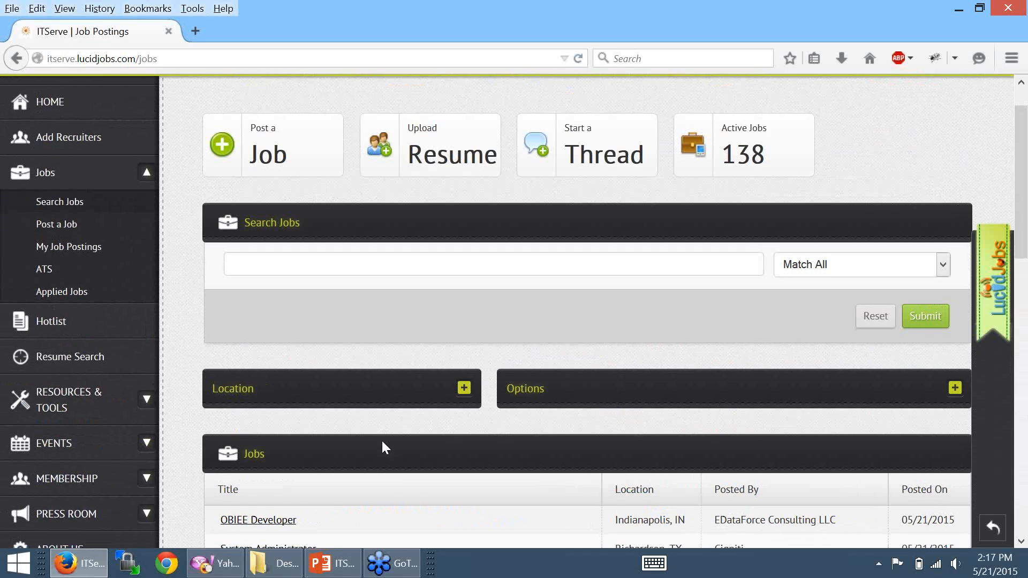
pyautogui.scroll(-3, 383, 448)
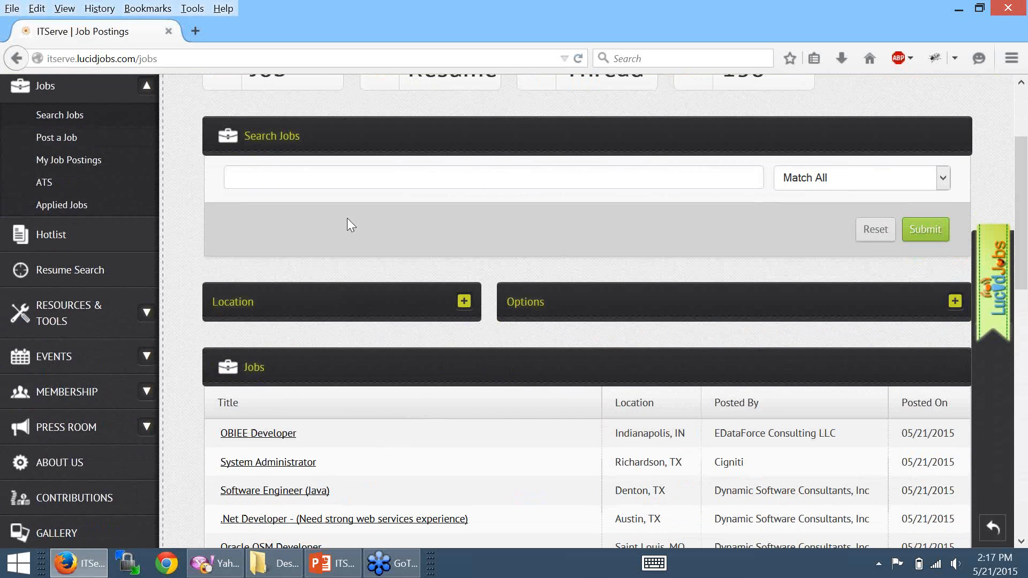
# - Search jobs for the keyword 'obiee' and toggle the Location filter panel open and closed
pyautogui.click(357, 177)
pyautogui.write('obiee')
pyautogui.press('Return')
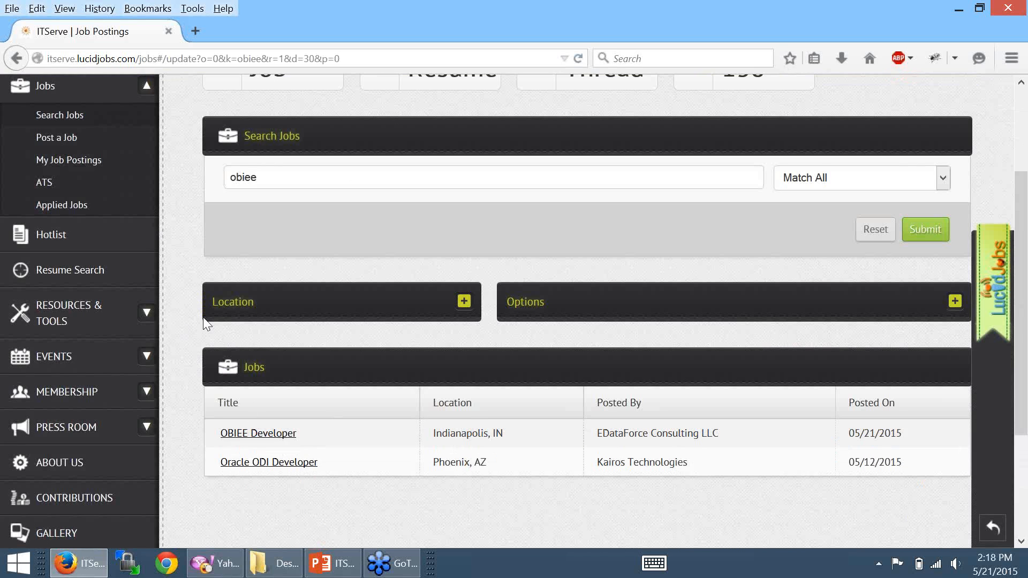
pyautogui.scroll(-1, 445, 309)
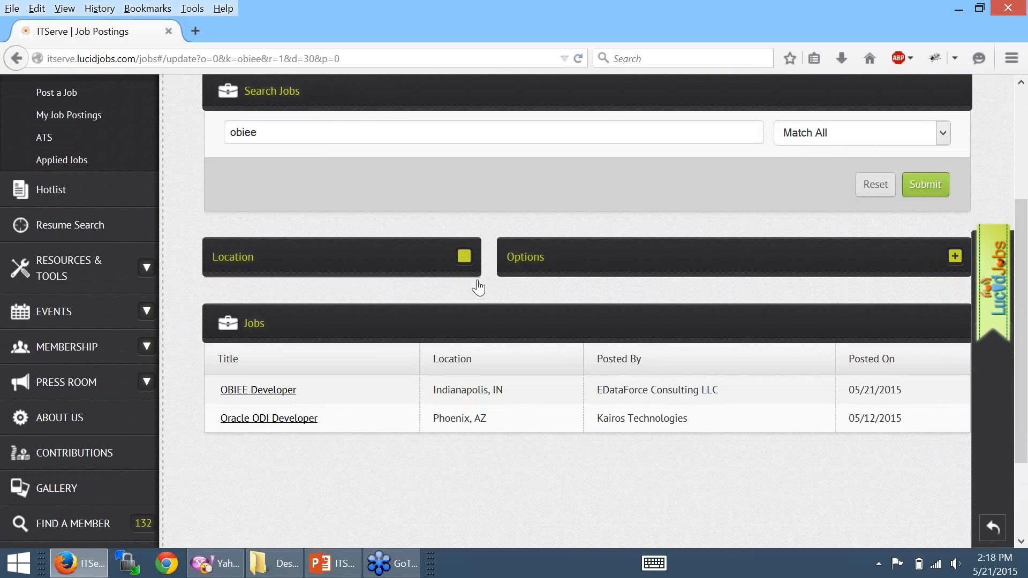
pyautogui.click(476, 282)
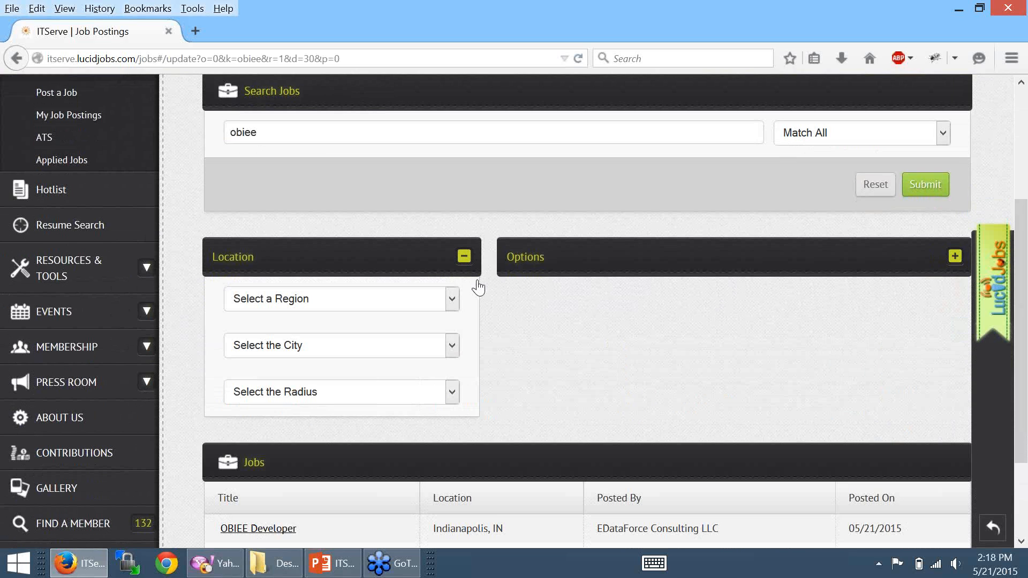
pyautogui.click(477, 279)
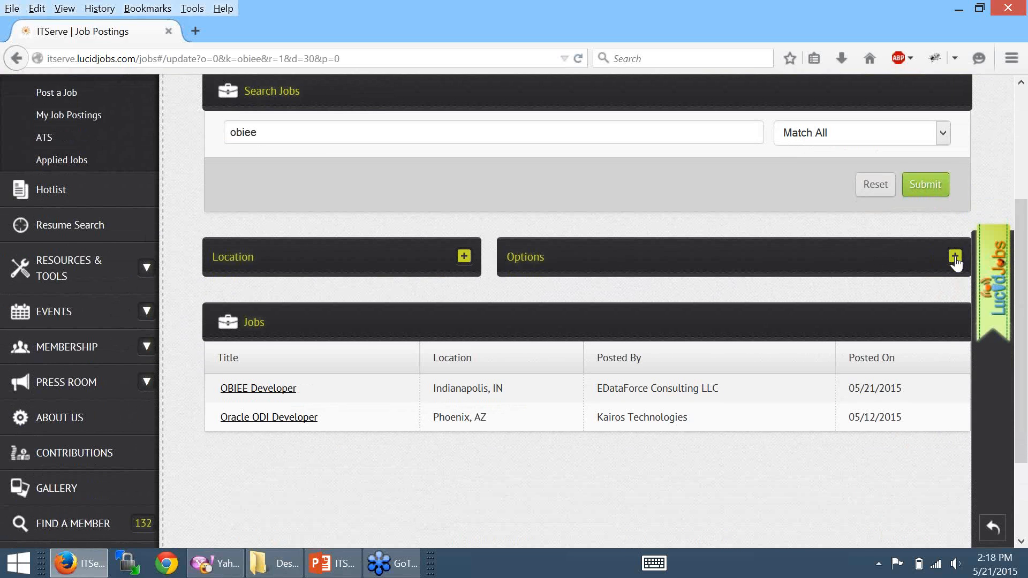
# - Delete 'obiee' from the keyword box and resubmit so all postings from OBIEE Developer through UI Engineer show
pyautogui.click(955, 257)
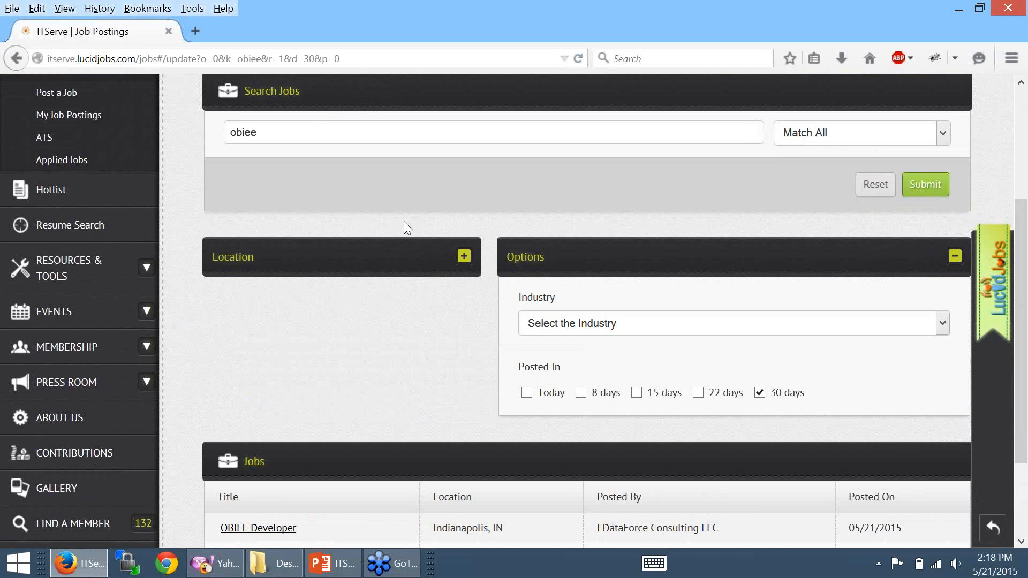
pyautogui.moveTo(276, 129); pyautogui.dragTo(179, 105)
pyautogui.press('BackSpace')
pyautogui.click(926, 185)
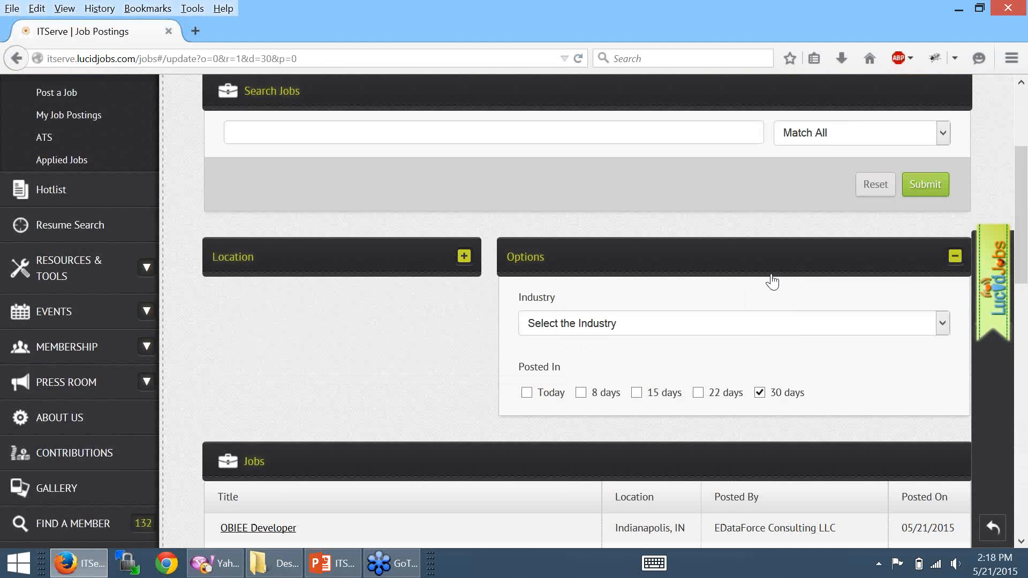
pyautogui.scroll(-3, 772, 281)
pyautogui.scroll(2, 762, 287)
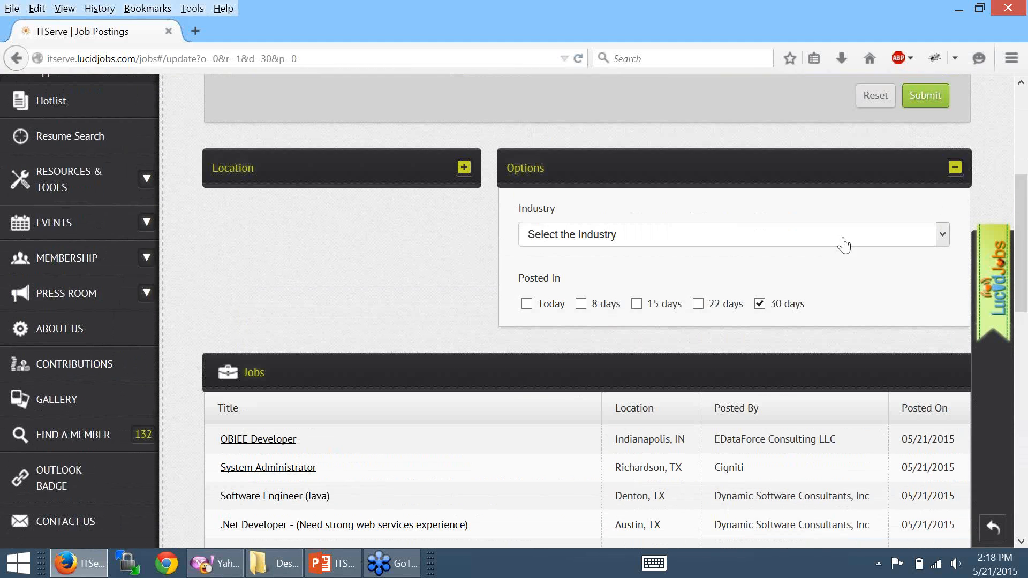
pyautogui.click(955, 167)
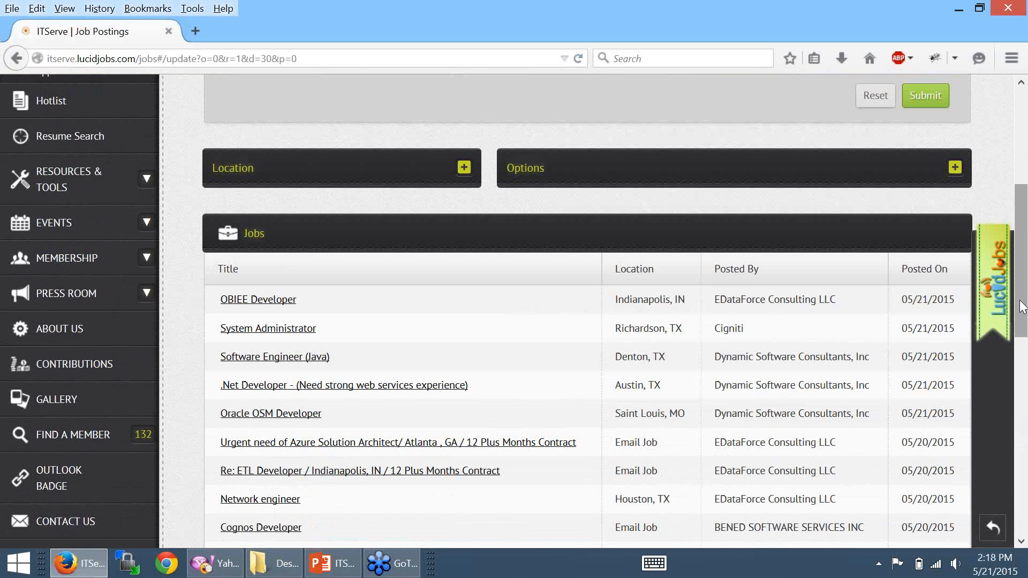
pyautogui.moveTo(1022, 307); pyautogui.dragTo(1026, 341)
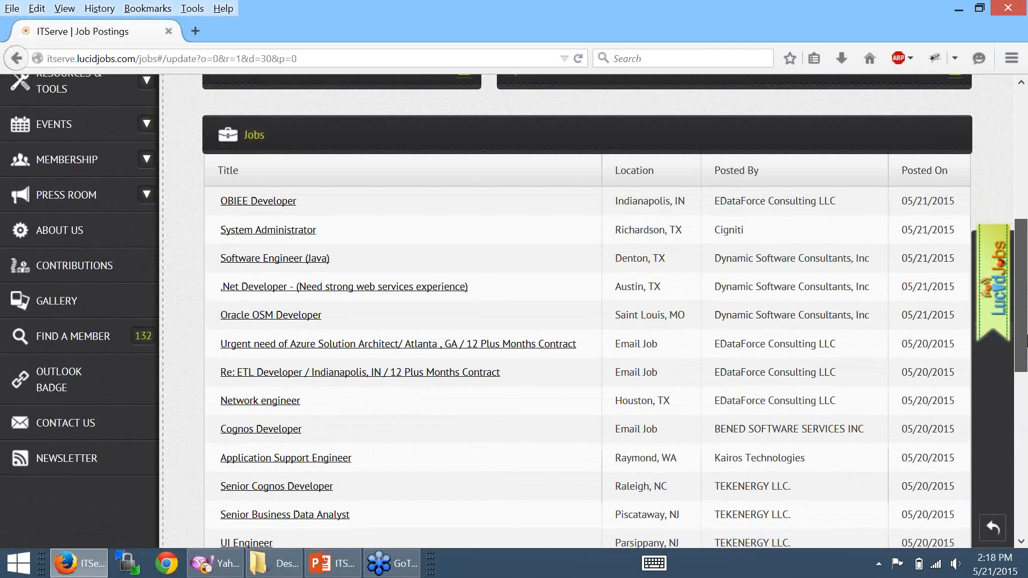
pyautogui.moveTo(1026, 341); pyautogui.dragTo(1025, 340)
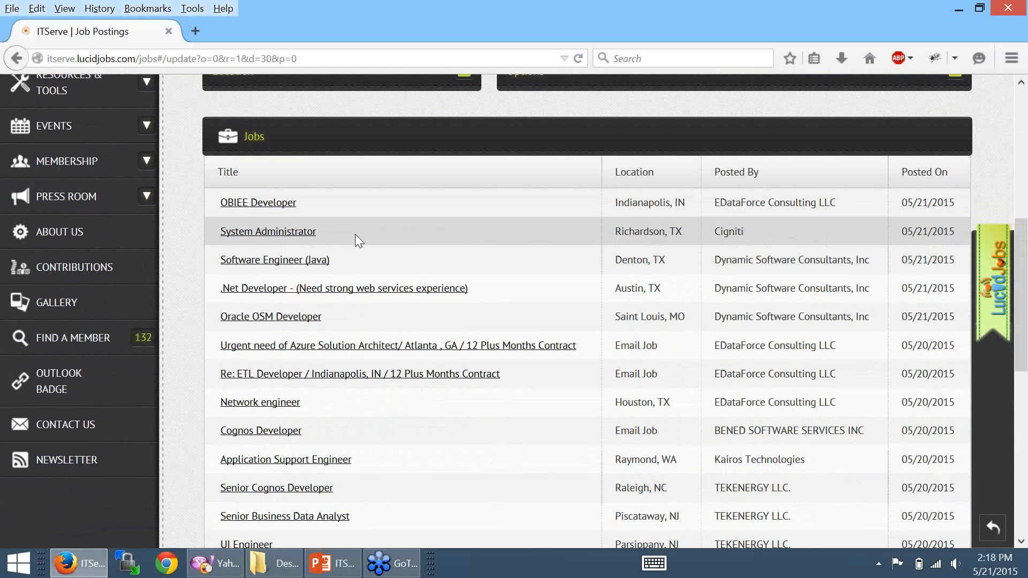
# - Open Cigniti's System Administrator posting and bring up its Apply form
pyautogui.click(297, 228)
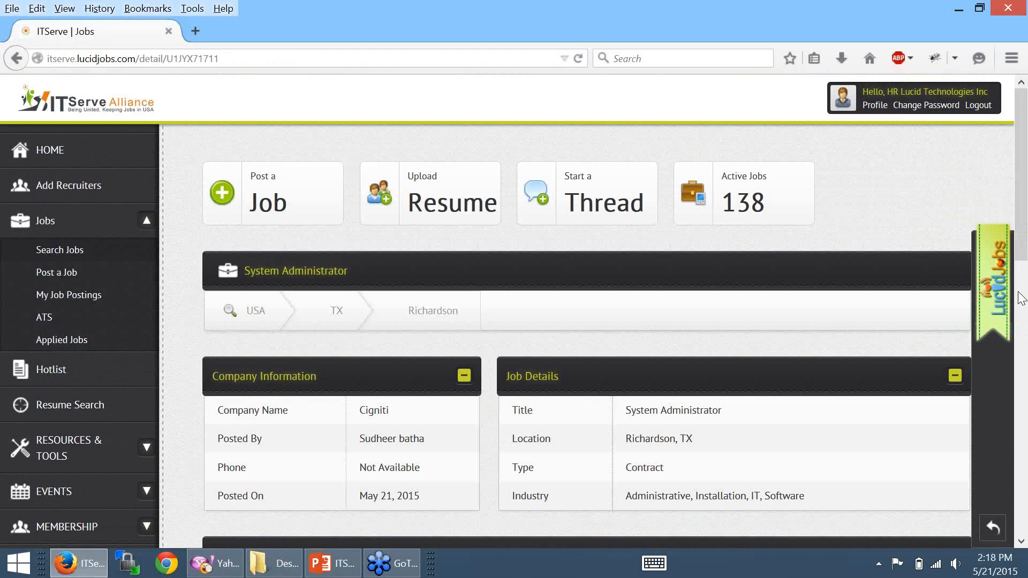
pyautogui.scroll(-2, 1020, 300)
pyautogui.moveTo(1021, 298); pyautogui.dragTo(1027, 166)
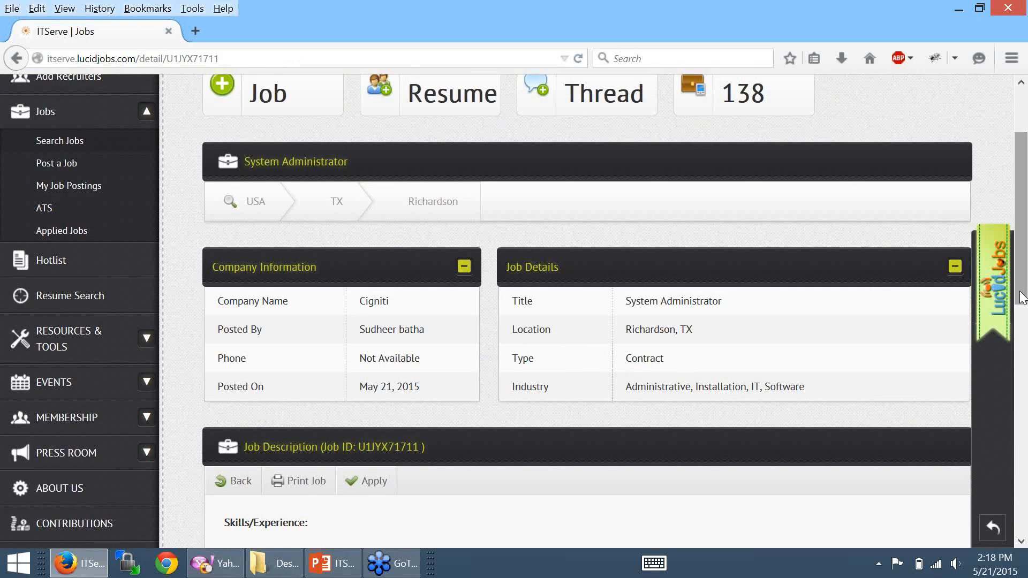
pyautogui.scroll(-1, 1021, 313)
pyautogui.scroll(-3, 1021, 309)
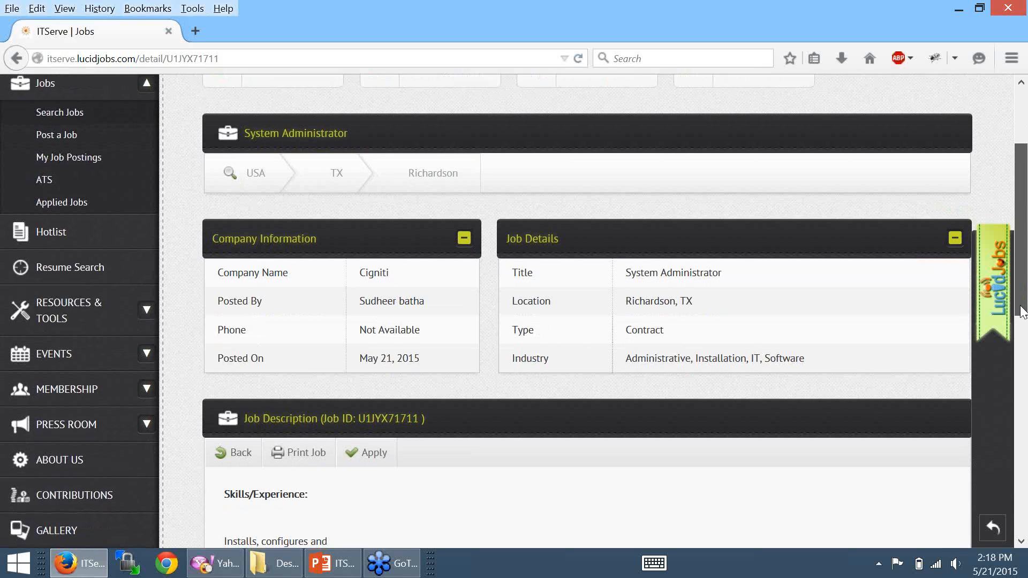
pyautogui.click(374, 389)
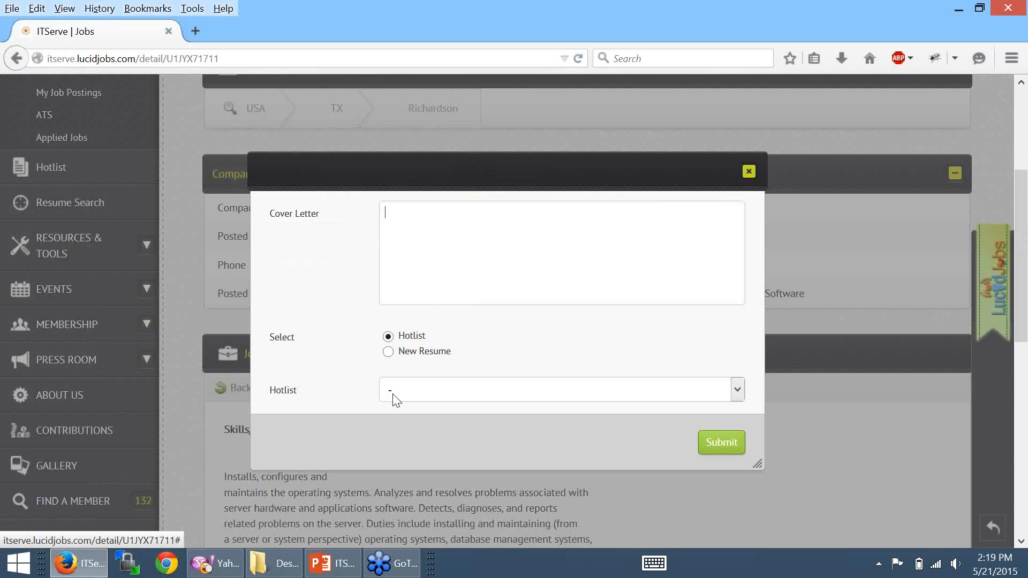
# - Check the Hotlist options, select New Resume, then close the application without submitting
pyautogui.click(737, 403)
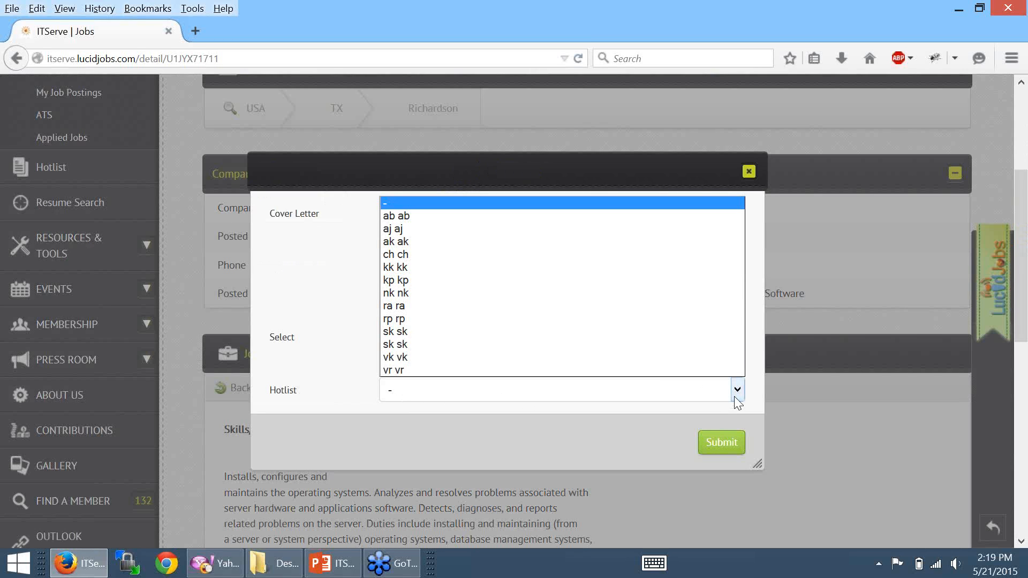
pyautogui.click(752, 343)
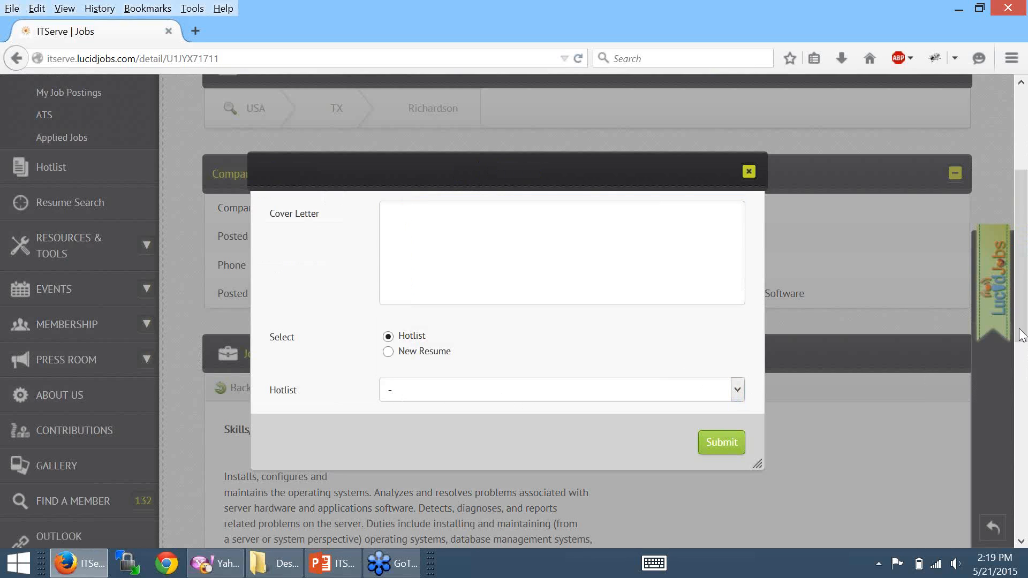
pyautogui.scroll(1, 1019, 315)
pyautogui.click(388, 367)
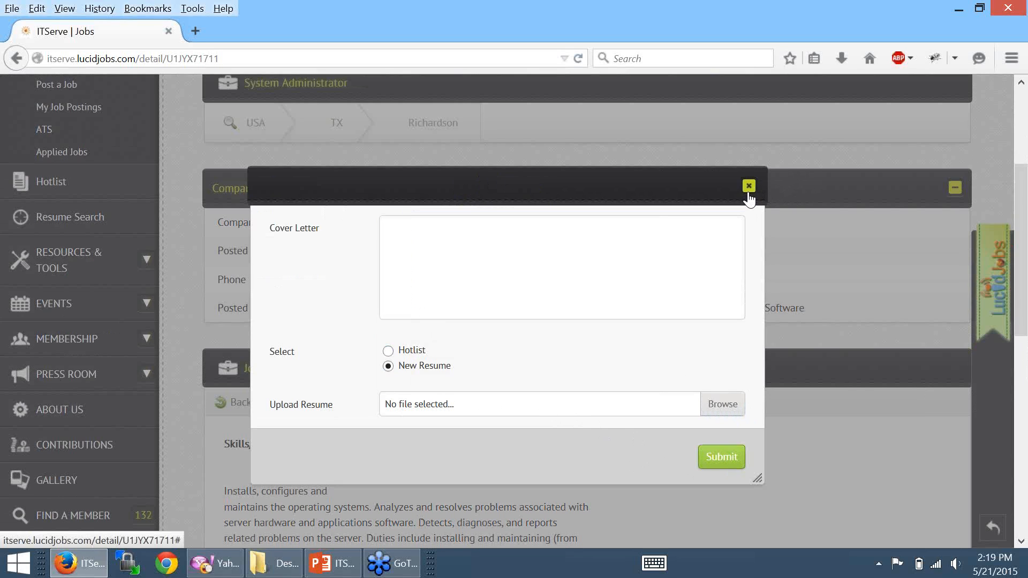
pyautogui.click(749, 186)
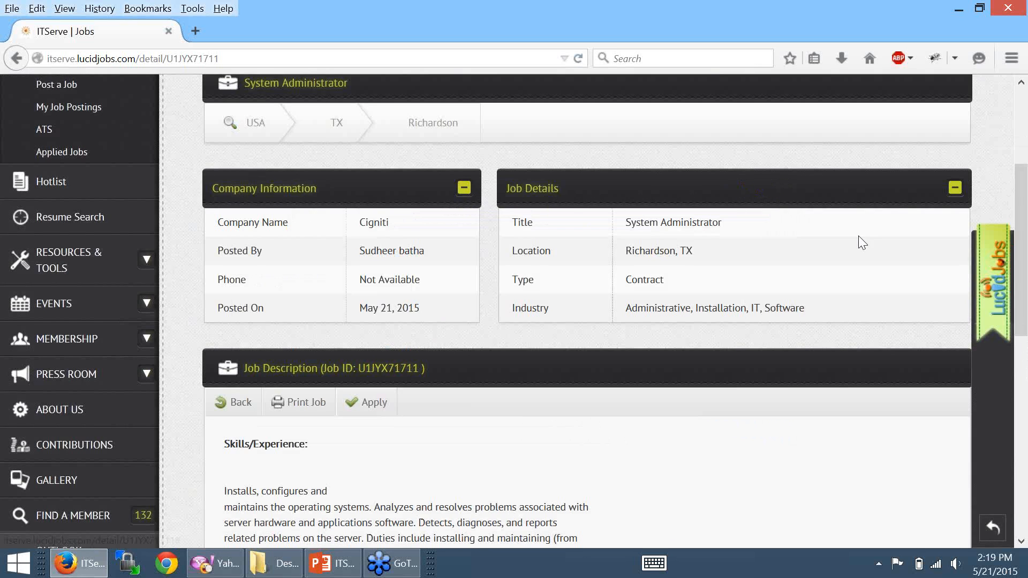
# - Go Back from the System Administrator details to the Job Postings list
pyautogui.moveTo(1022, 325)
pyautogui.mouseDown()
pyautogui.moveTo(1000, 544)
pyautogui.moveTo(1010, 479)
pyautogui.moveTo(994, 371)
pyautogui.moveTo(1020, 338)
pyautogui.moveTo(1024, 279)
pyautogui.moveTo(1020, 326)
pyautogui.mouseUp()
pyautogui.click(244, 402)
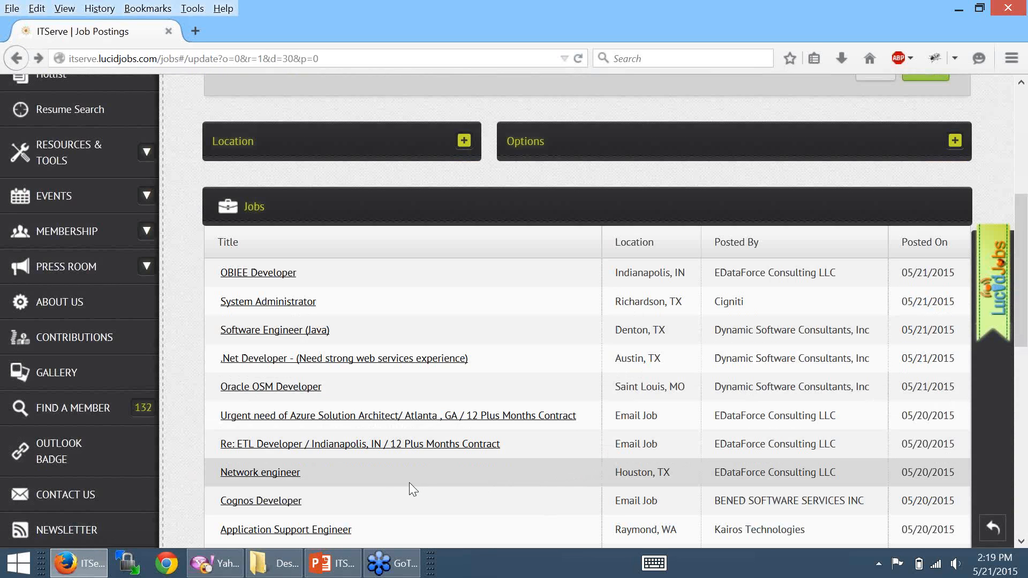
# - Open the 'Re: ETL Developer' Indianapolis posting and read down to the recruiter's e-mail address
pyautogui.click(293, 447)
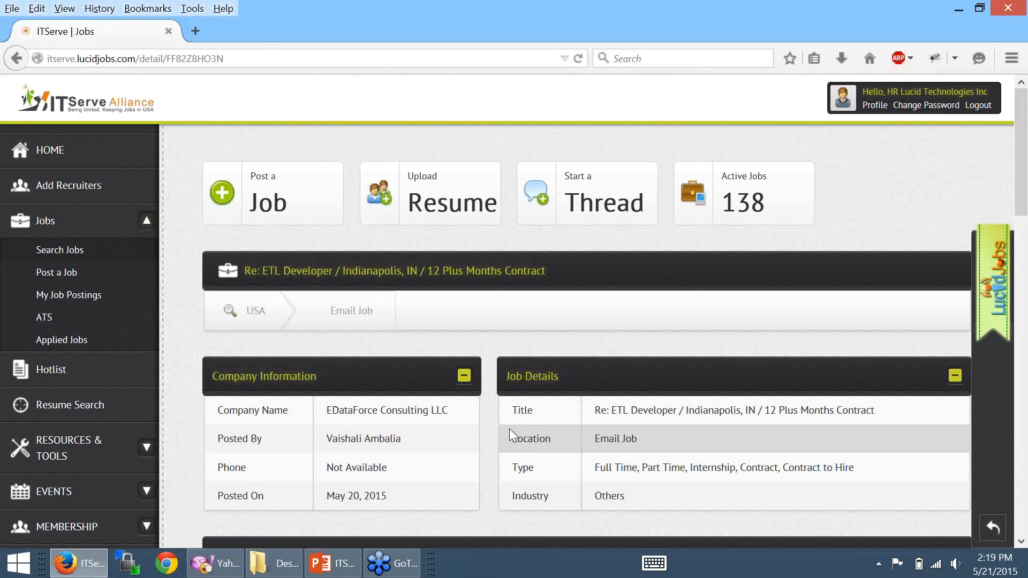
pyautogui.scroll(-9, 509, 428)
pyautogui.scroll(3, 512, 445)
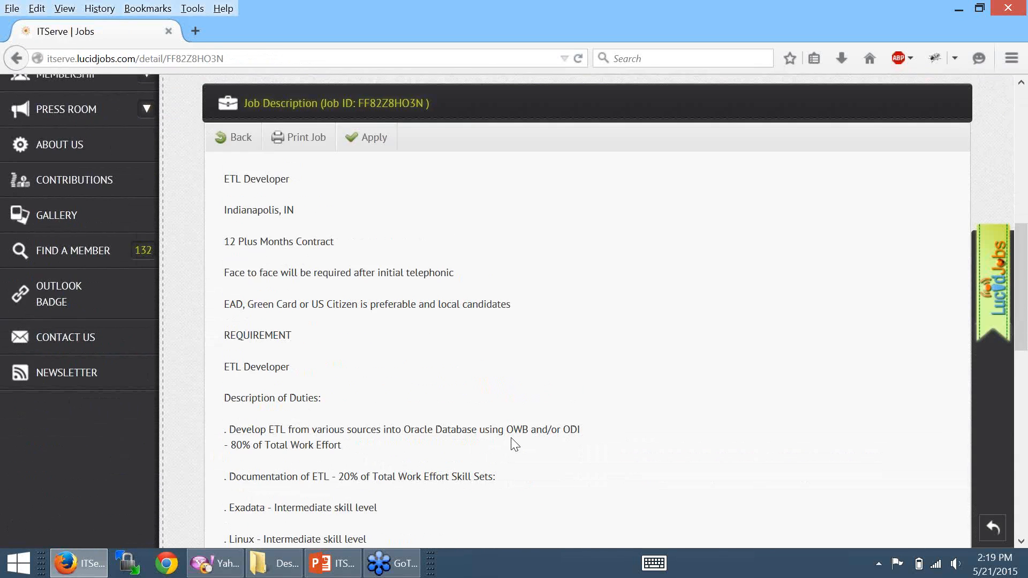
pyautogui.moveTo(1018, 307); pyautogui.dragTo(1019, 495)
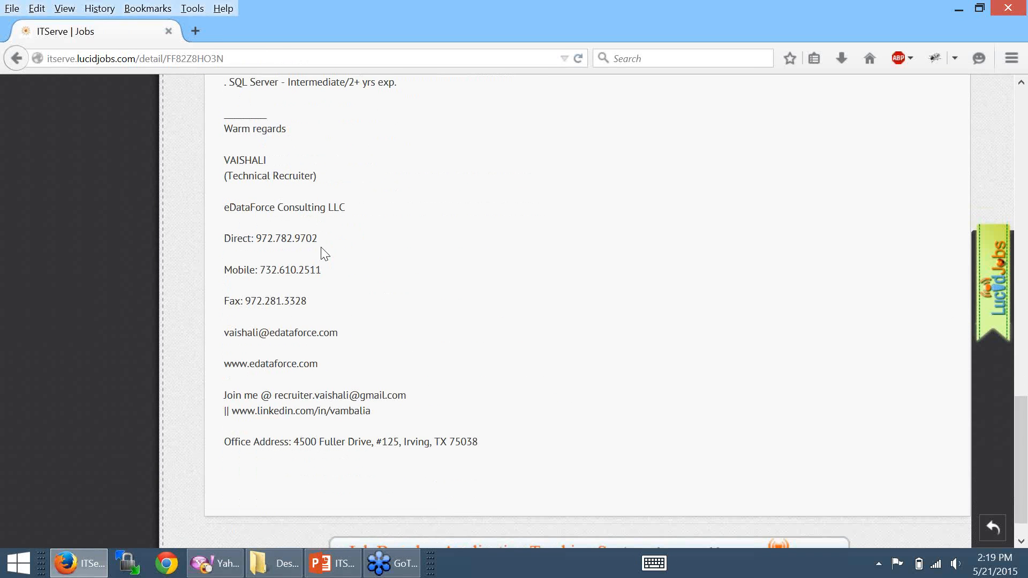
pyautogui.moveTo(342, 333); pyautogui.dragTo(222, 333)
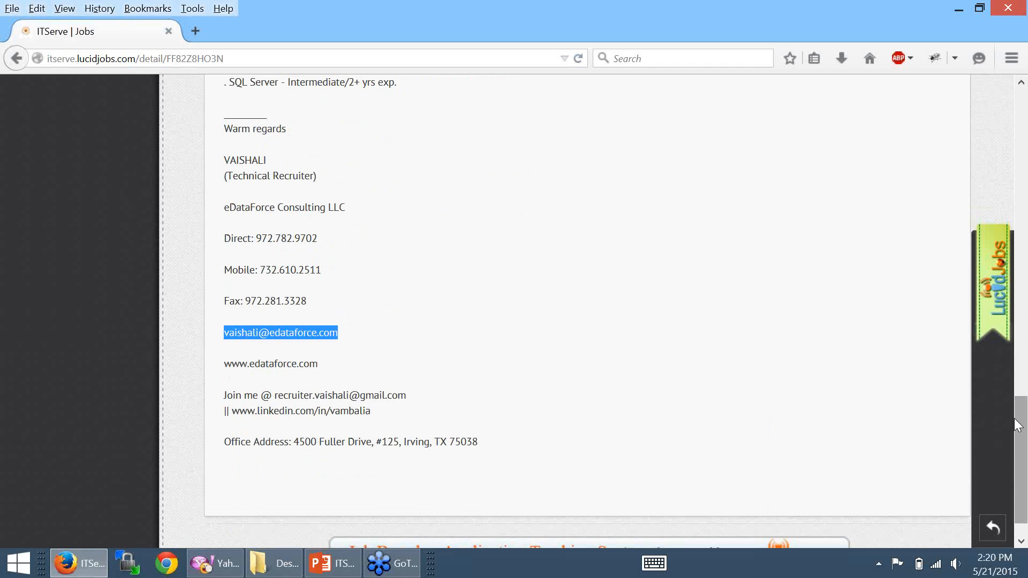
pyautogui.moveTo(1018, 426); pyautogui.dragTo(1018, 109)
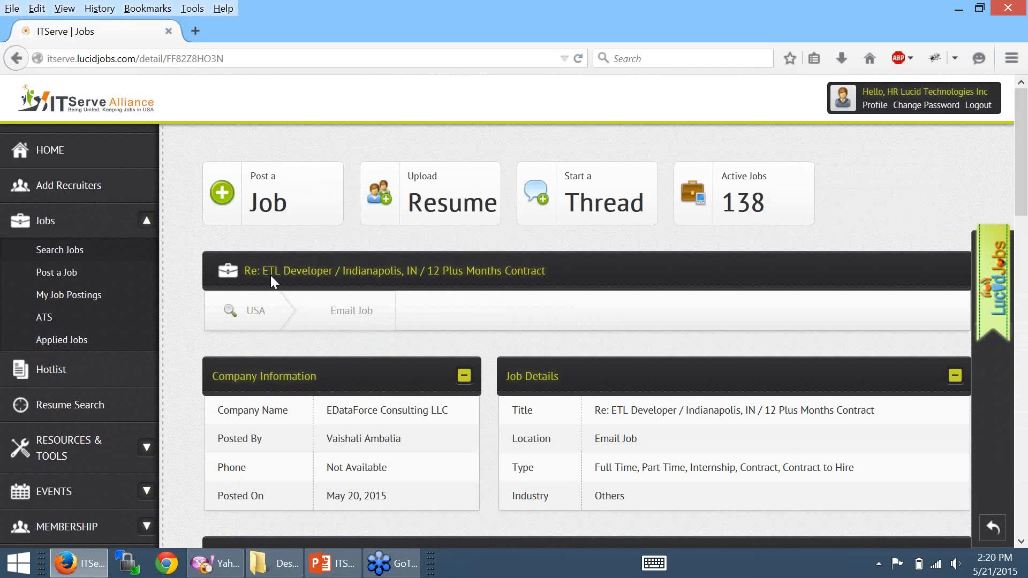
# - Open the post-a-job form and scroll through its fields
pyautogui.click(54, 278)
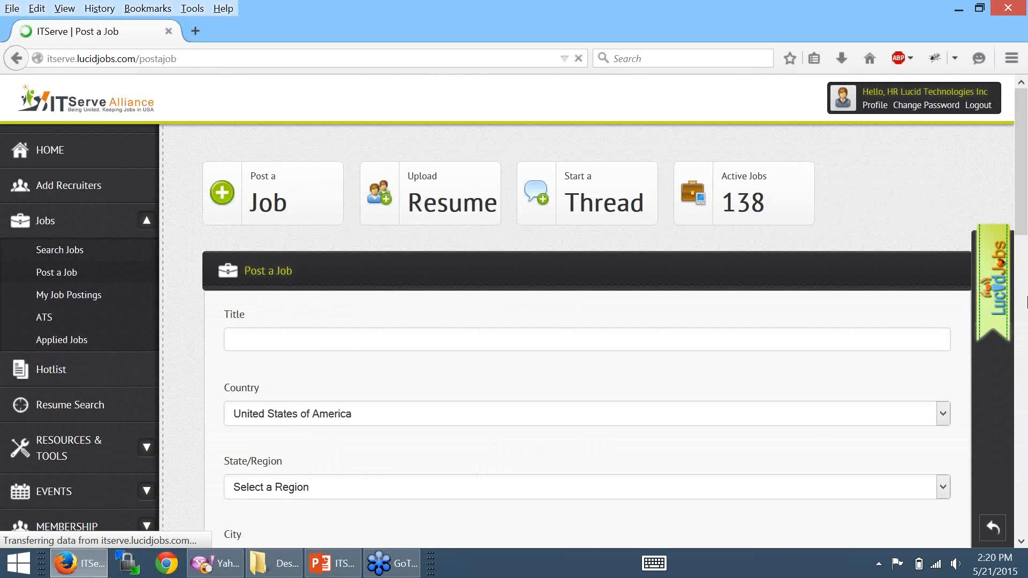
pyautogui.click(1022, 302)
pyautogui.click(1025, 188)
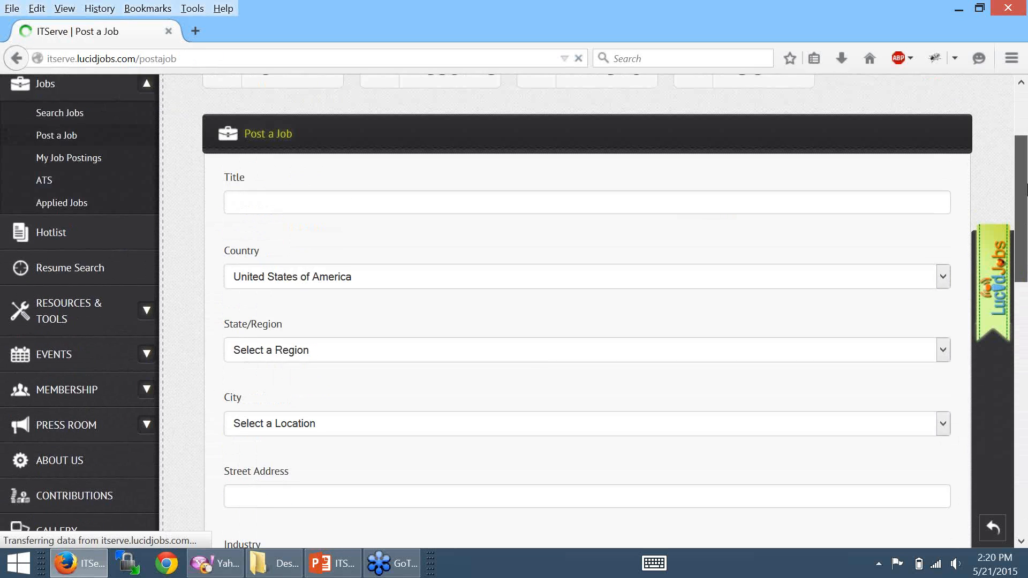
pyautogui.moveTo(1026, 183); pyautogui.dragTo(1019, 435)
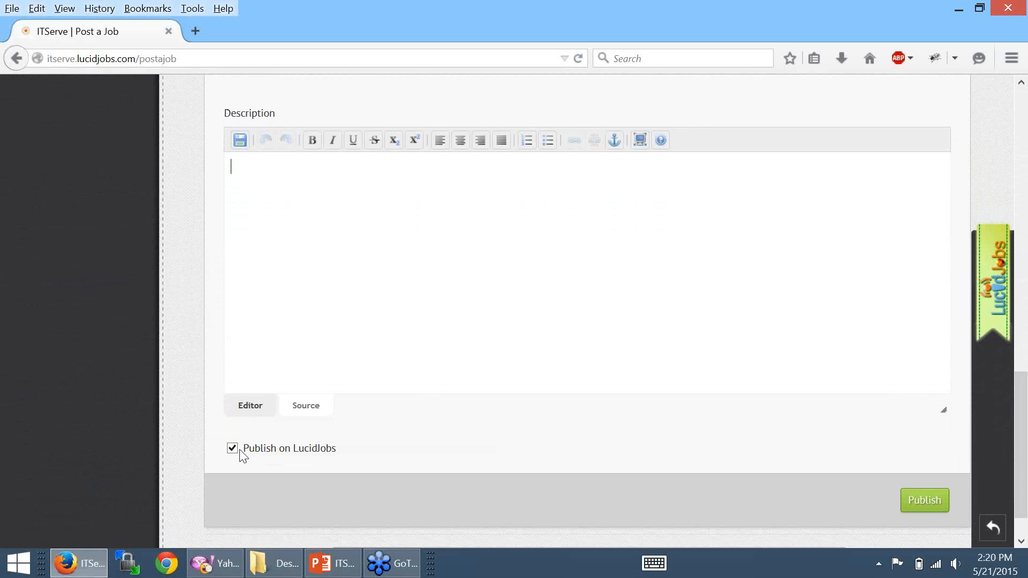
pyautogui.scroll(1, 240, 455)
# - Toggle Publish on LucidJobs off and back on, then show My Job Postings
pyautogui.click(232, 472)
pyautogui.click(233, 474)
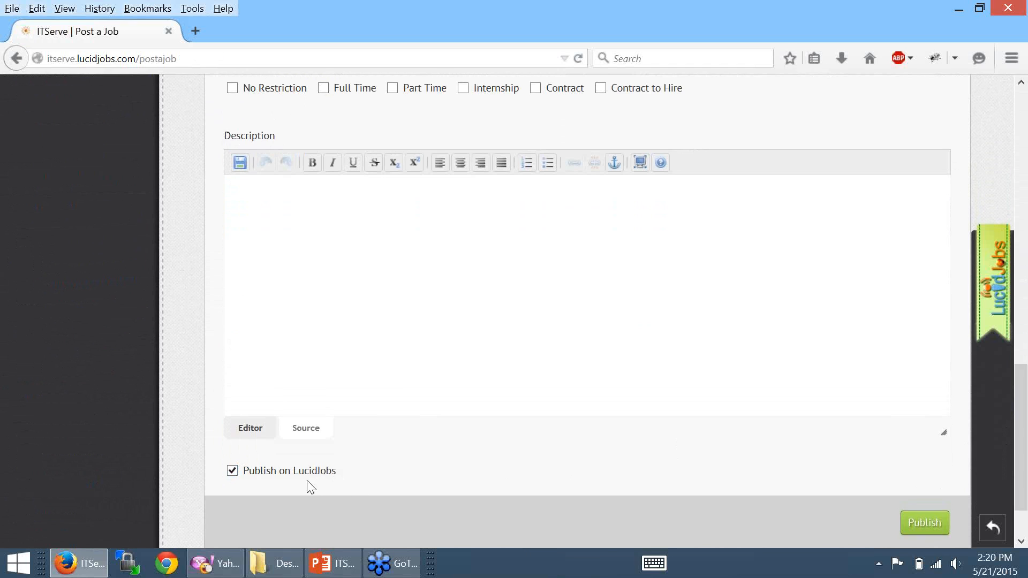
pyautogui.tripleClick(338, 474)
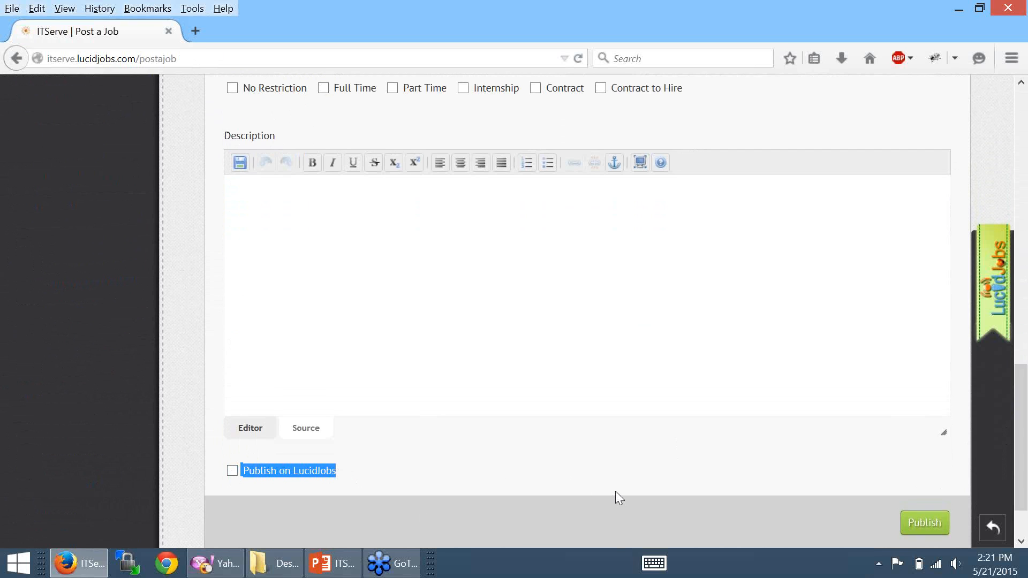
pyautogui.moveTo(1023, 390); pyautogui.dragTo(1025, 85)
pyautogui.click(95, 299)
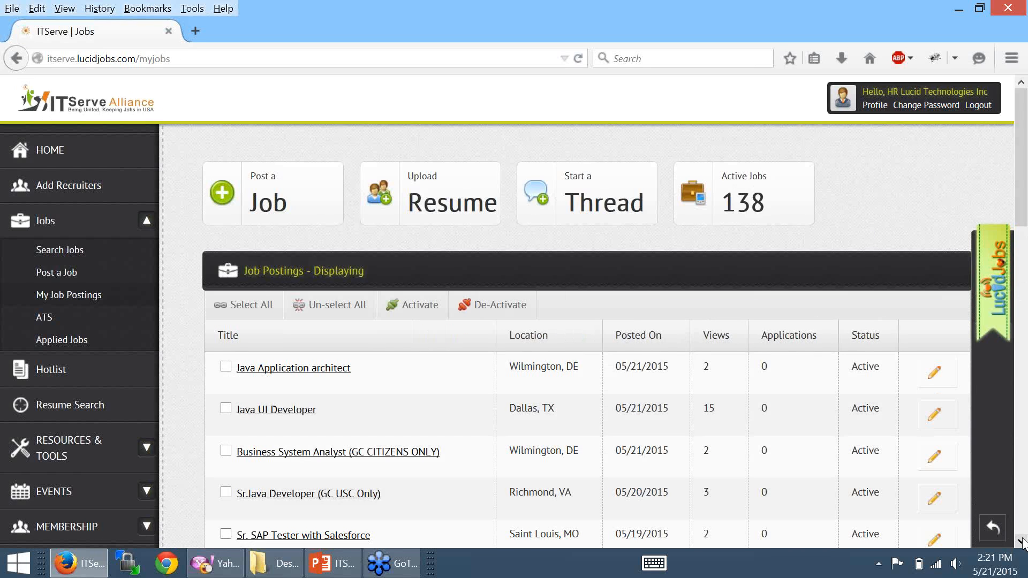
# - Scroll the postings to the SAP ABAP Develope row, then open the ATS page
pyautogui.scroll(-3, 1022, 543)
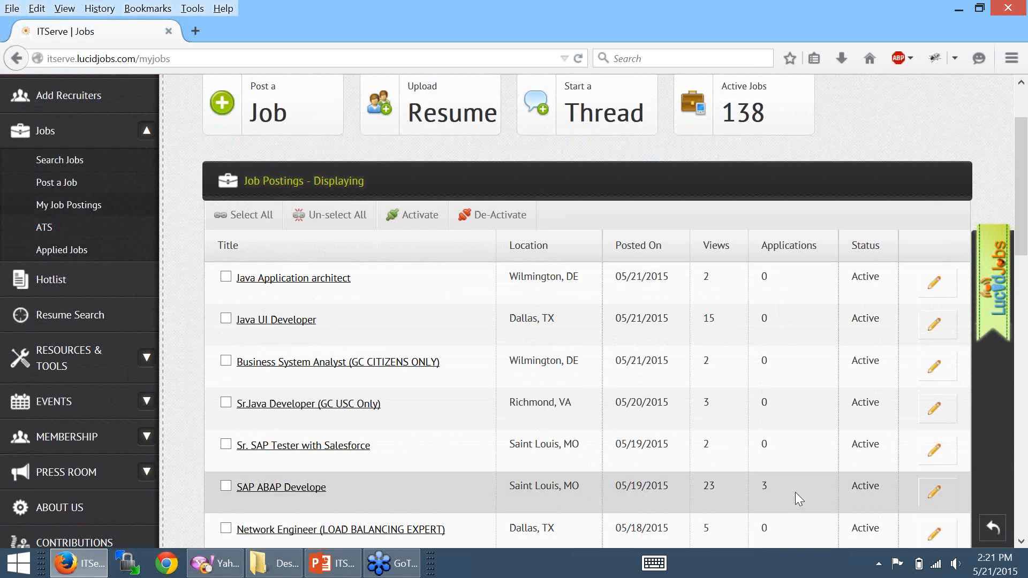
pyautogui.moveTo(688, 480); pyautogui.dragTo(244, 489)
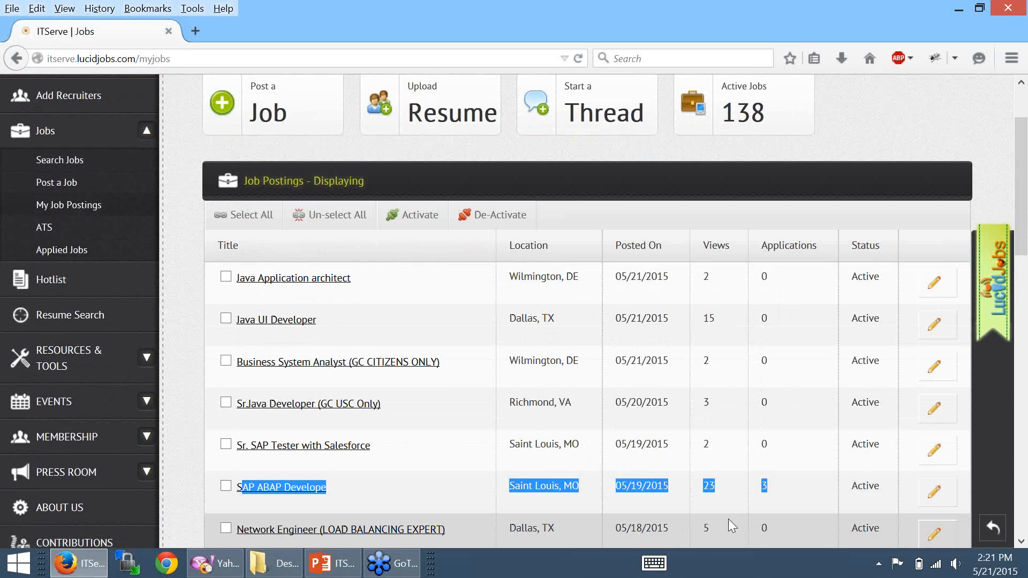
pyautogui.click(766, 487)
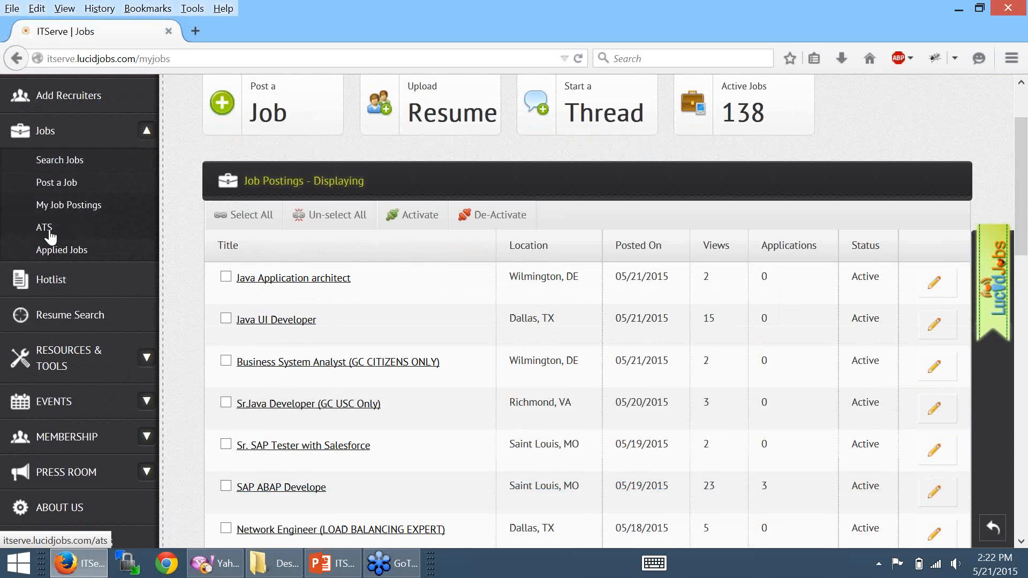
pyautogui.click(49, 232)
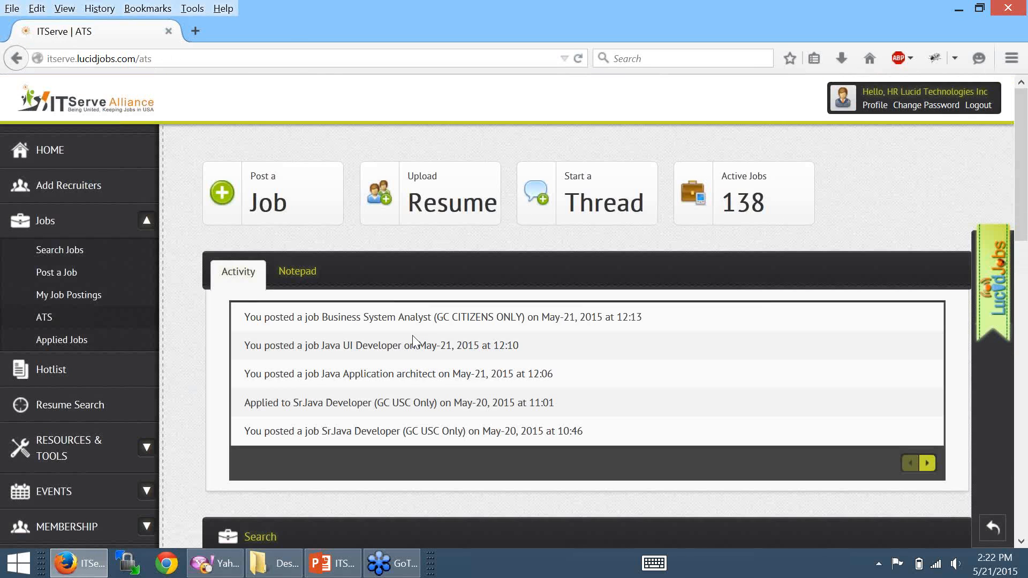
pyautogui.click(1021, 542)
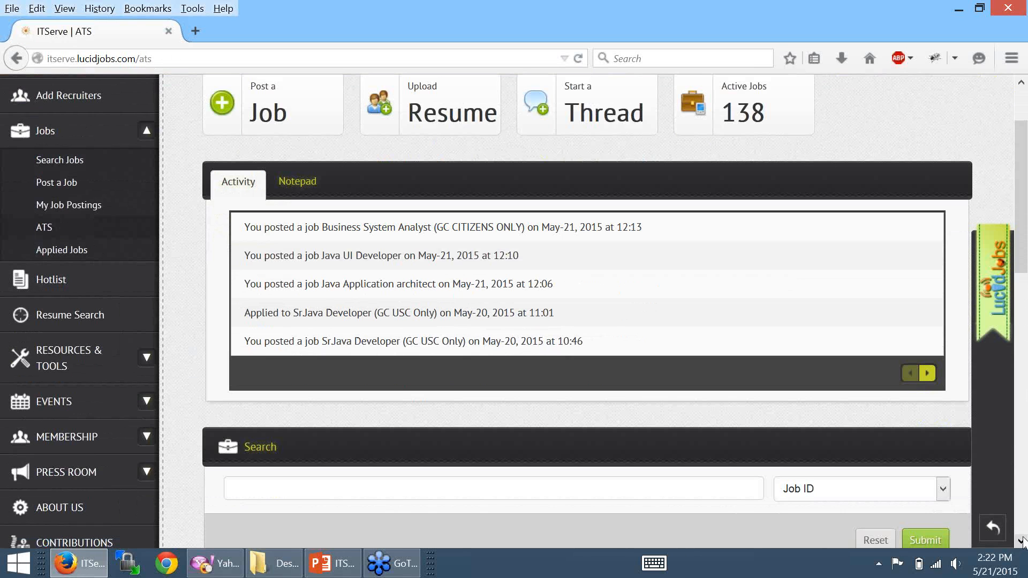
pyautogui.scroll(-7, 1022, 541)
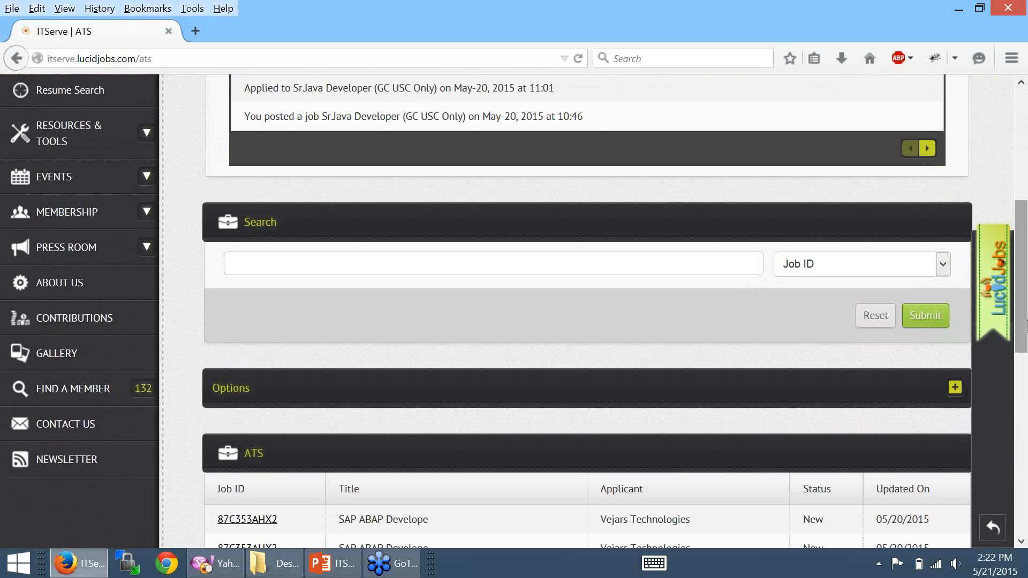
pyautogui.scroll(5, 1022, 321)
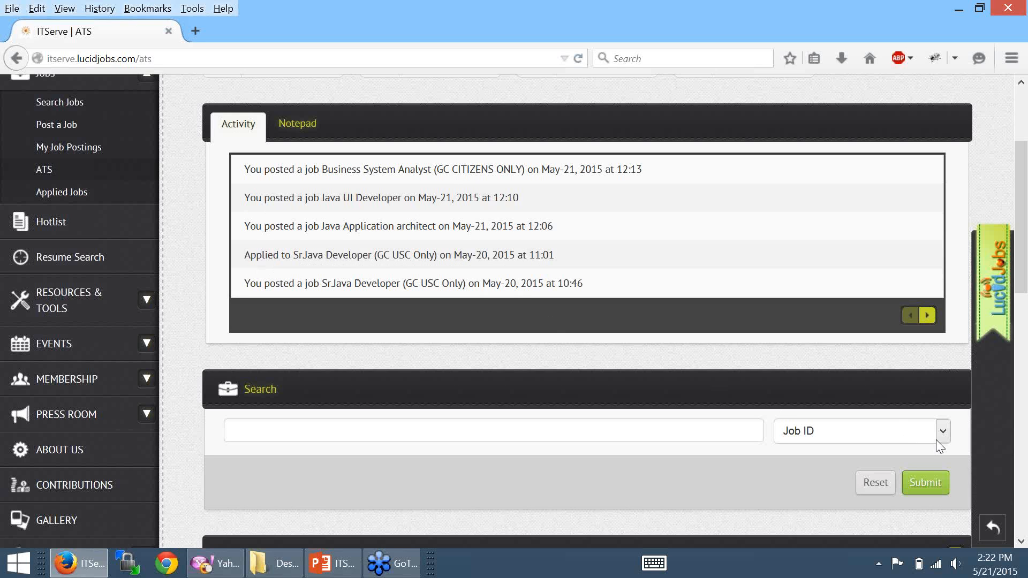
pyautogui.click(1019, 543)
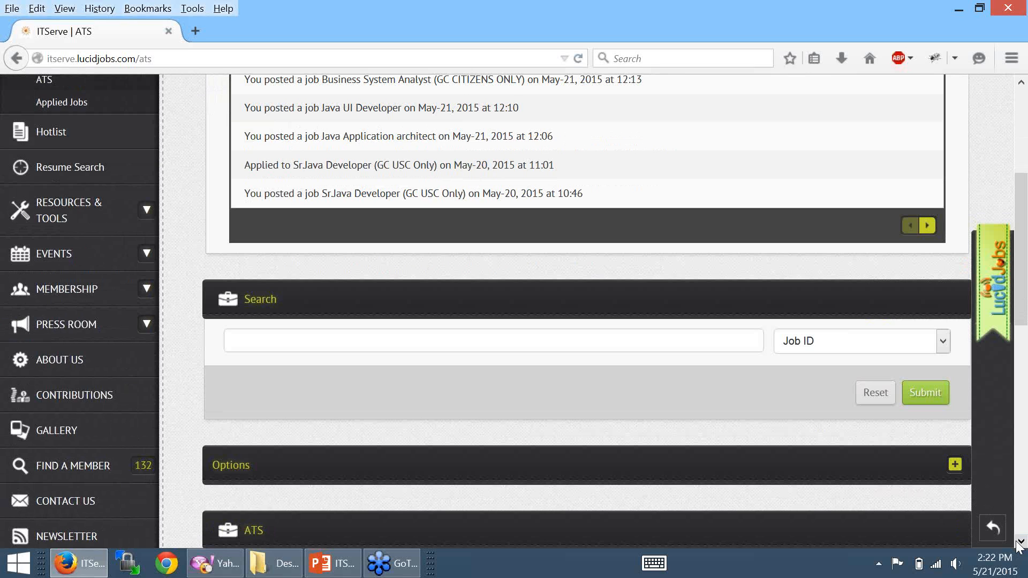
pyautogui.moveTo(1022, 308); pyautogui.dragTo(1022, 259)
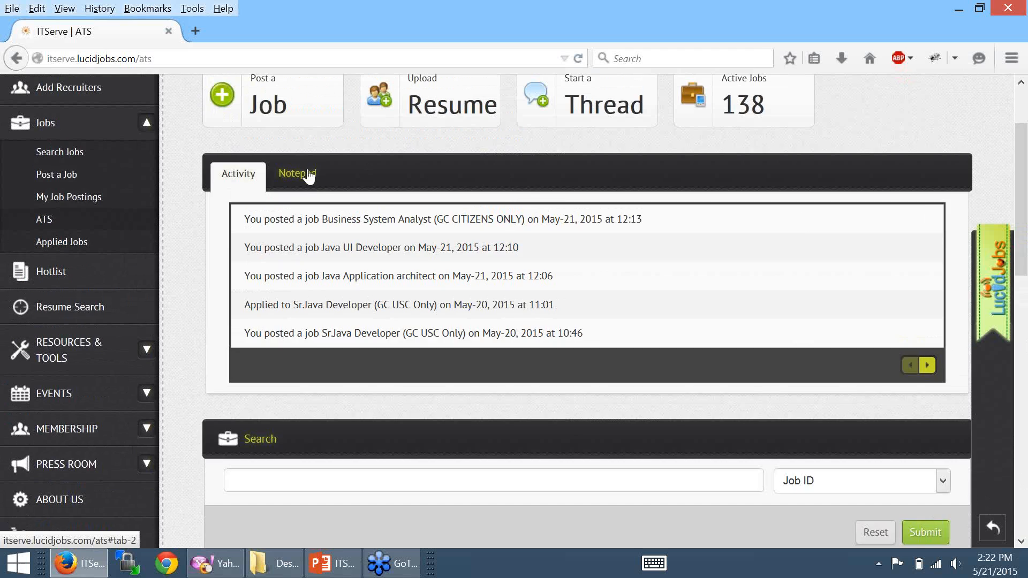
# - Show the Notepad and add the note 'ITServe demo'
pyautogui.click(298, 172)
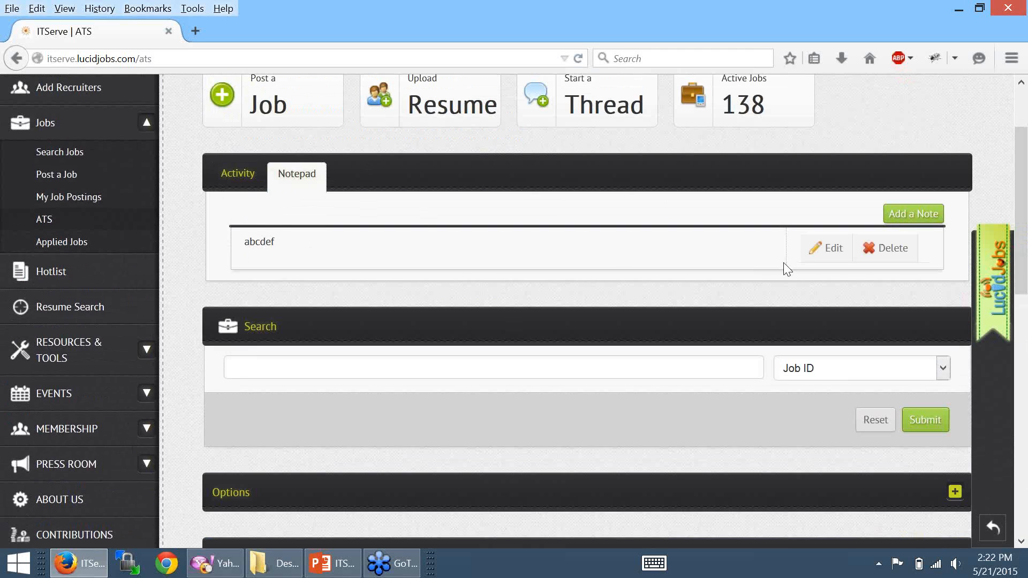
pyautogui.click(909, 214)
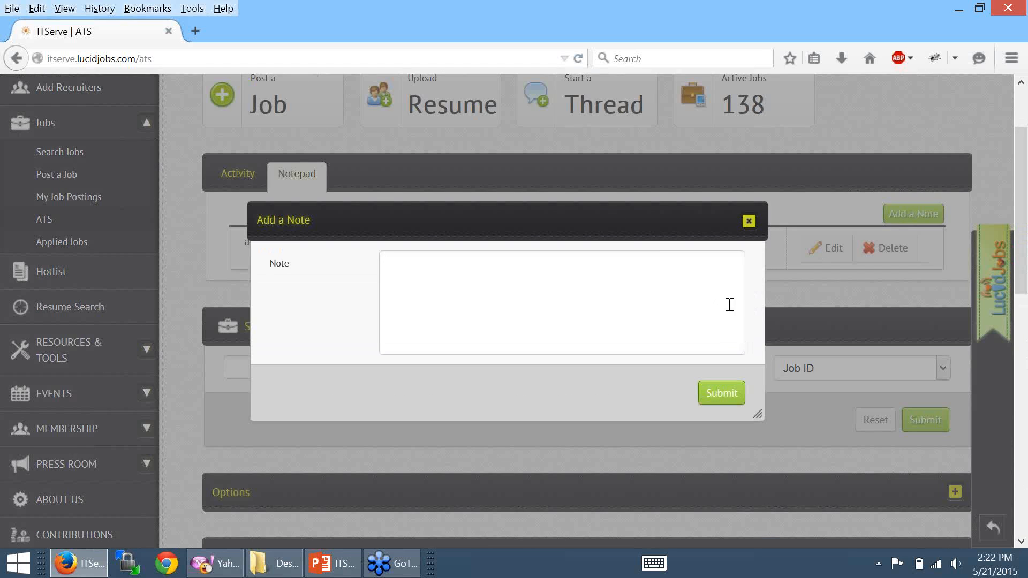
pyautogui.write('It')
pyautogui.press('BackSpace')
pyautogui.write('TServe demo')
pyautogui.click(725, 393)
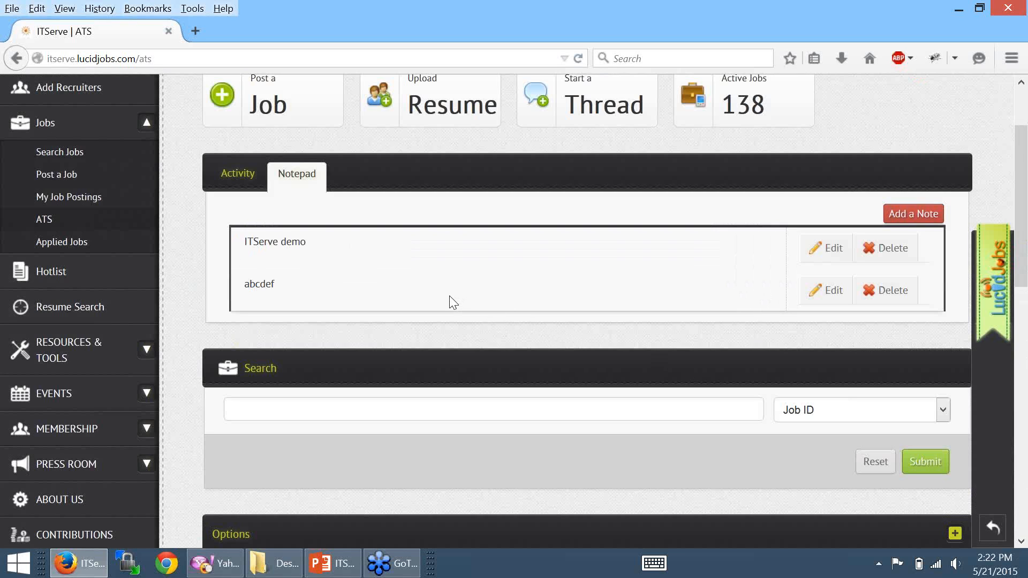
# - Add a second note saying a colleague will call after 20 mins
pyautogui.click(904, 220)
pyautogui.press('BackSpace')
pyautogui.press('BackSpace')
pyautogui.press('BackSpace')
pyautogui.press('BackSpace')
pyautogui.press('BackSpace')
pyautogui.press('BackSpace')
pyautogui.press('BackSpace')
pyautogui.press('BackSpace')
pyautogui.press('BackSpace')
pyautogui.press('BackSpace')
pyautogui.press('BackSpace')
pyautogui.press('BackSpace')
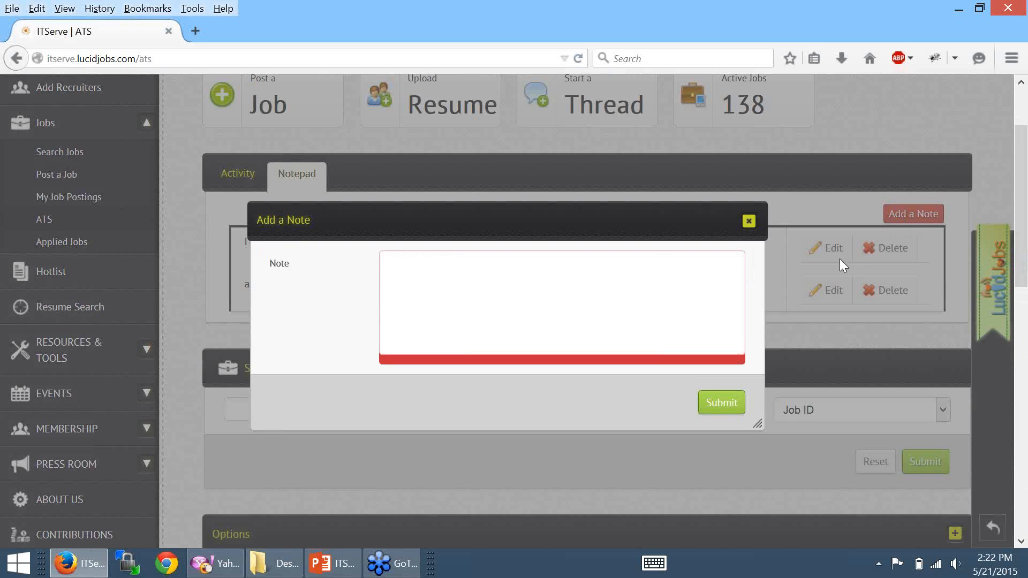
pyautogui.write('Srini ')
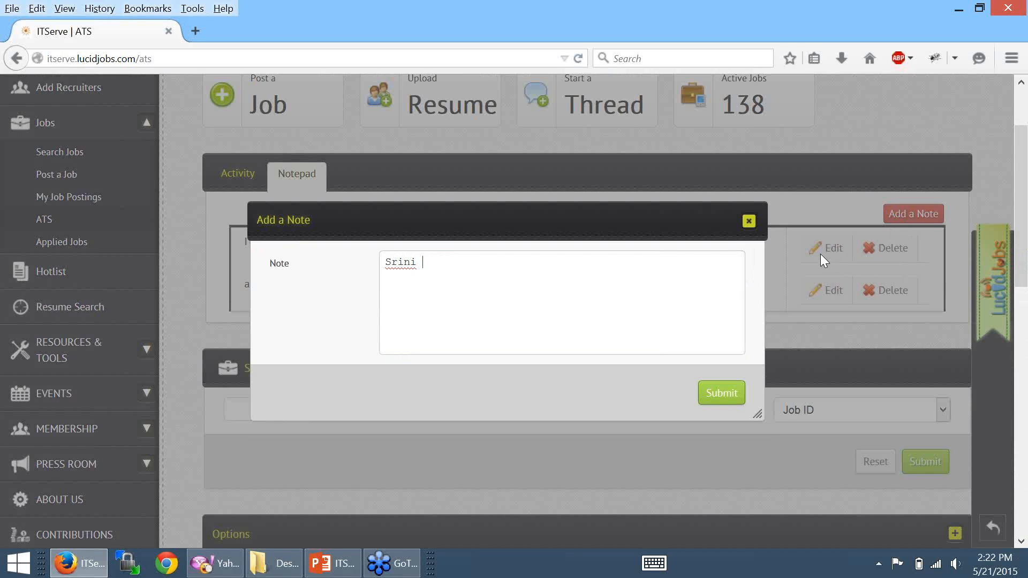
pyautogui.write('will call after 20 mins')
pyautogui.click(727, 389)
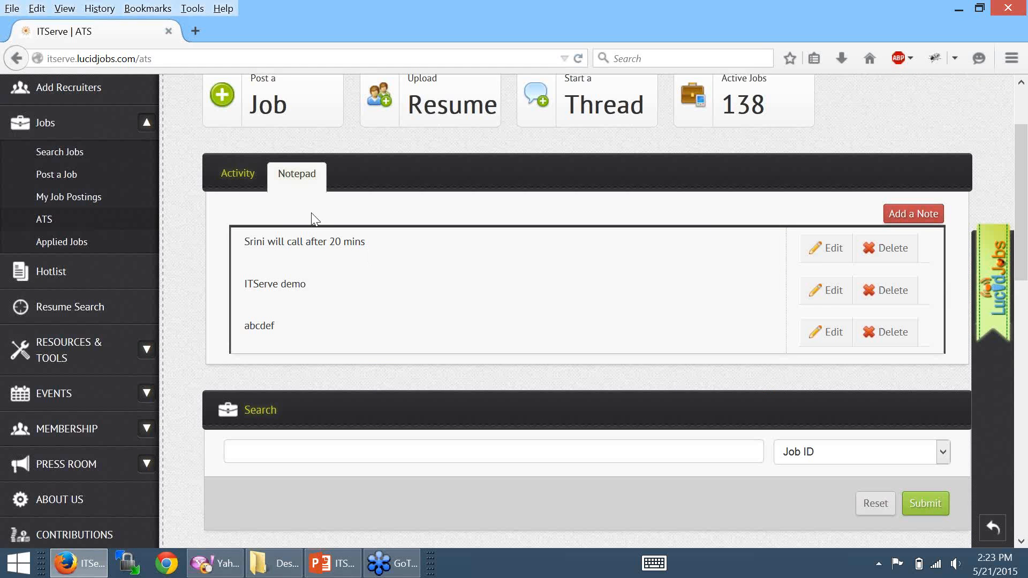
# - Search ATS applications by Job ID 87C353AHX2, copied from the table
pyautogui.moveTo(1022, 265); pyautogui.dragTo(1022, 414)
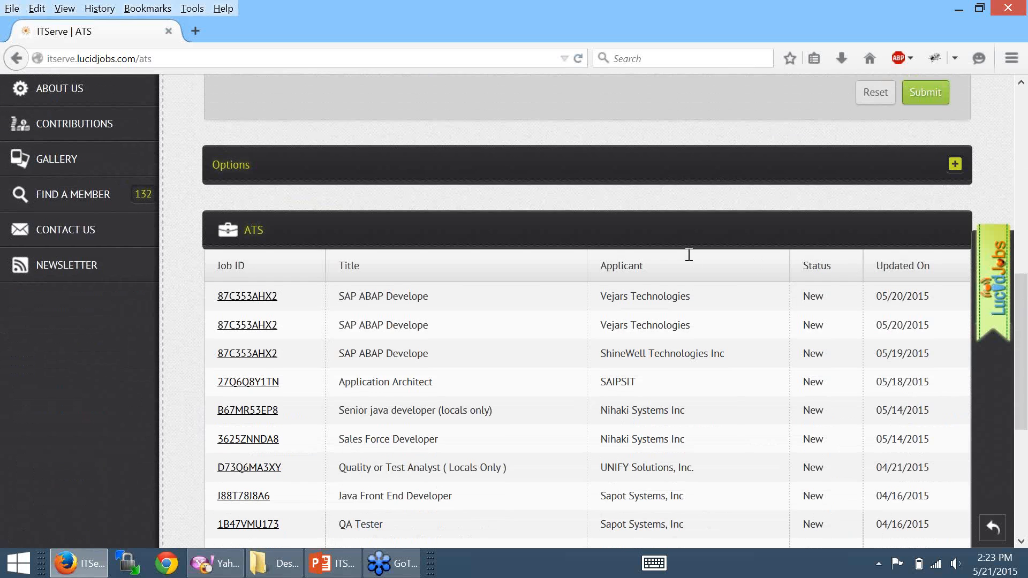
pyautogui.moveTo(1020, 403); pyautogui.dragTo(1027, 321)
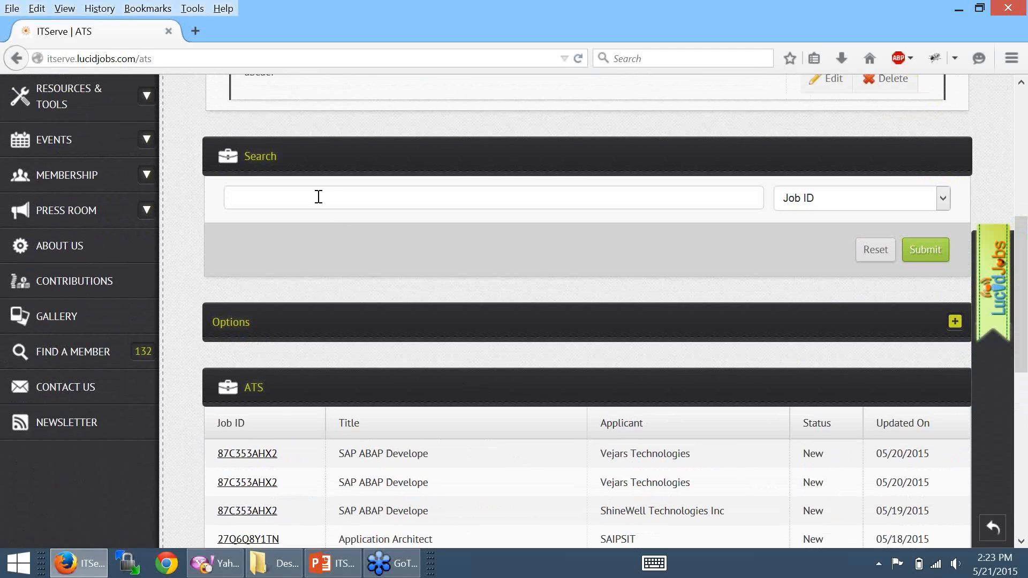
pyautogui.moveTo(281, 451); pyautogui.dragTo(217, 454)
pyautogui.hotkey('ctrl', 'c')
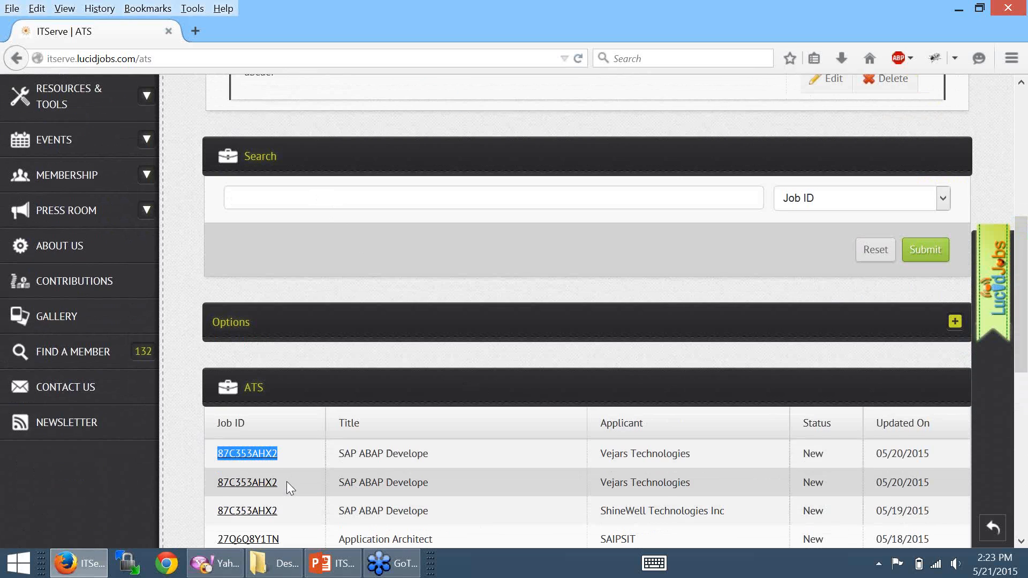
pyautogui.click(352, 198)
pyautogui.hotkey('ctrl', 'v')
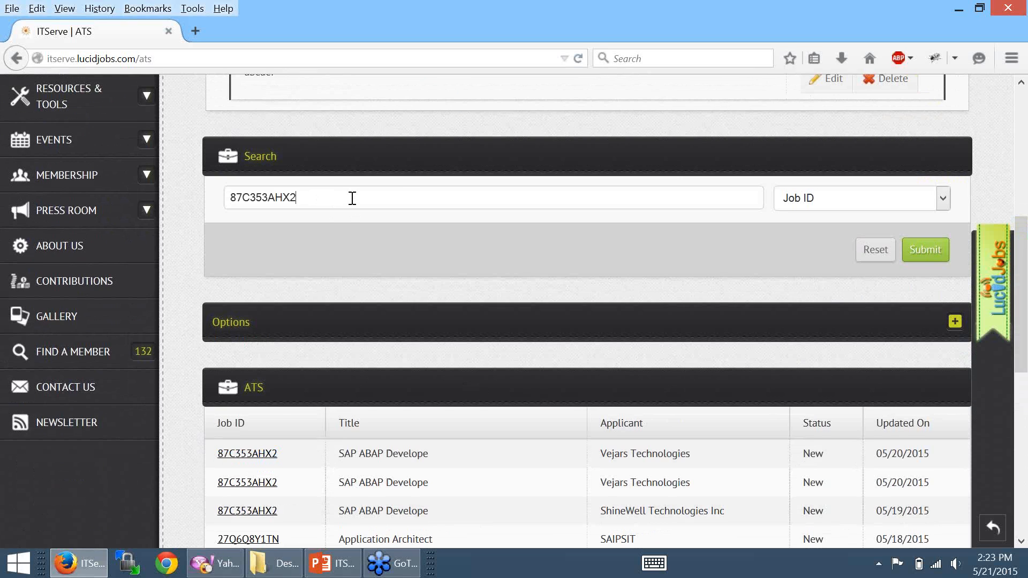
pyautogui.click(798, 201)
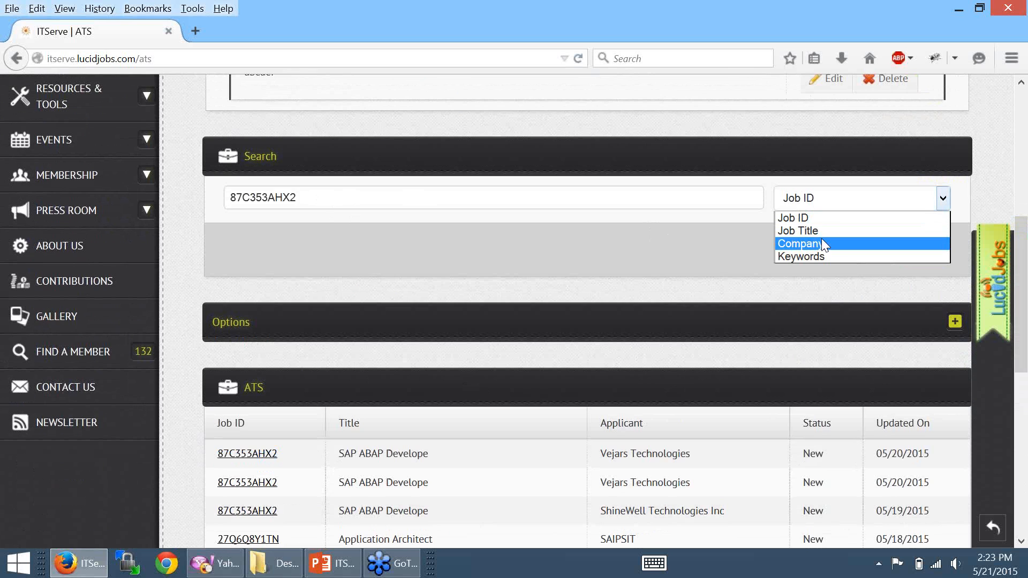
pyautogui.scroll(1, 301, 177)
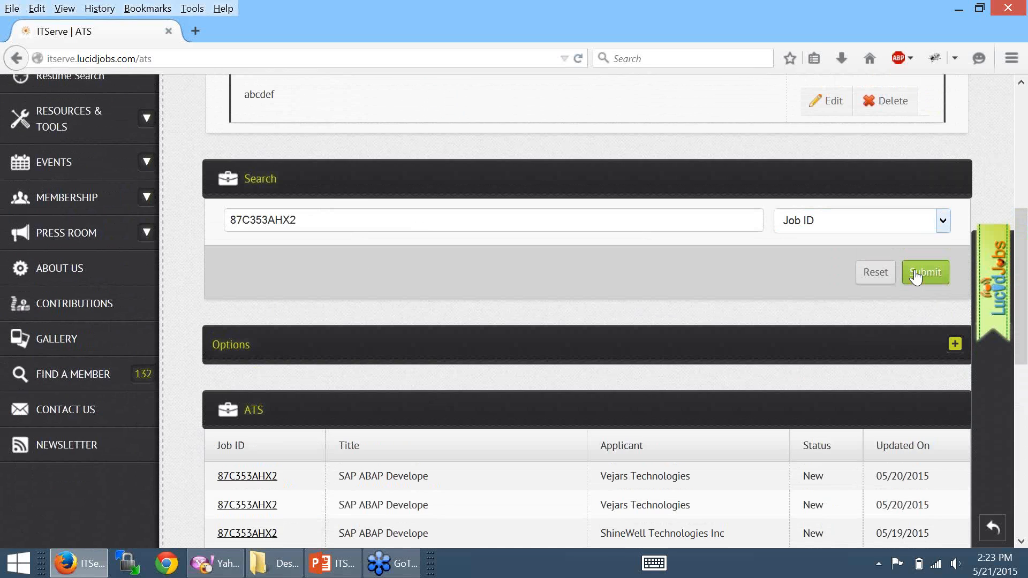
pyautogui.click(910, 271)
pyautogui.scroll(-2, 335, 386)
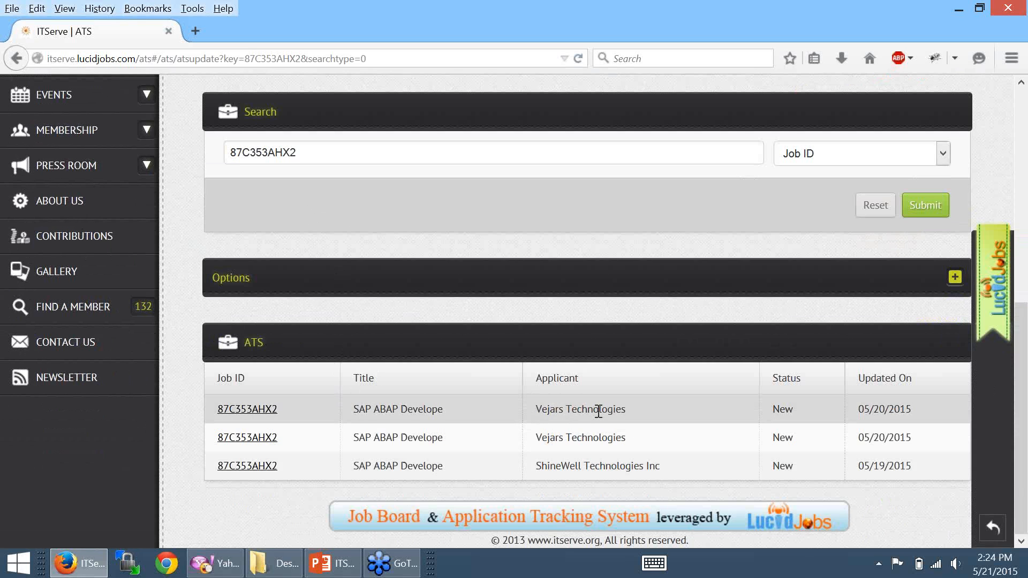
pyautogui.click(246, 410)
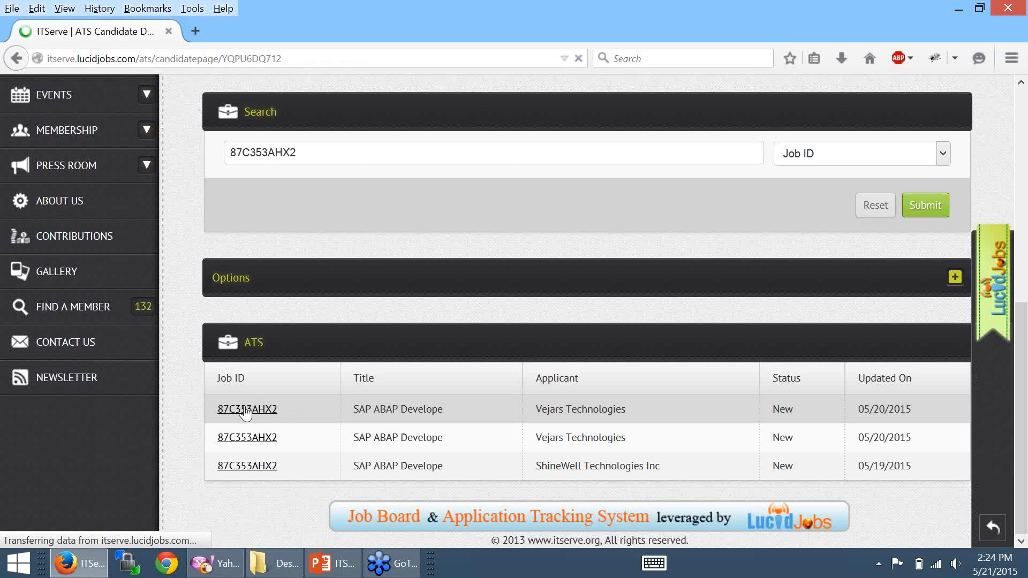
pyautogui.moveTo(319, 333); pyautogui.dragTo(476, 348)
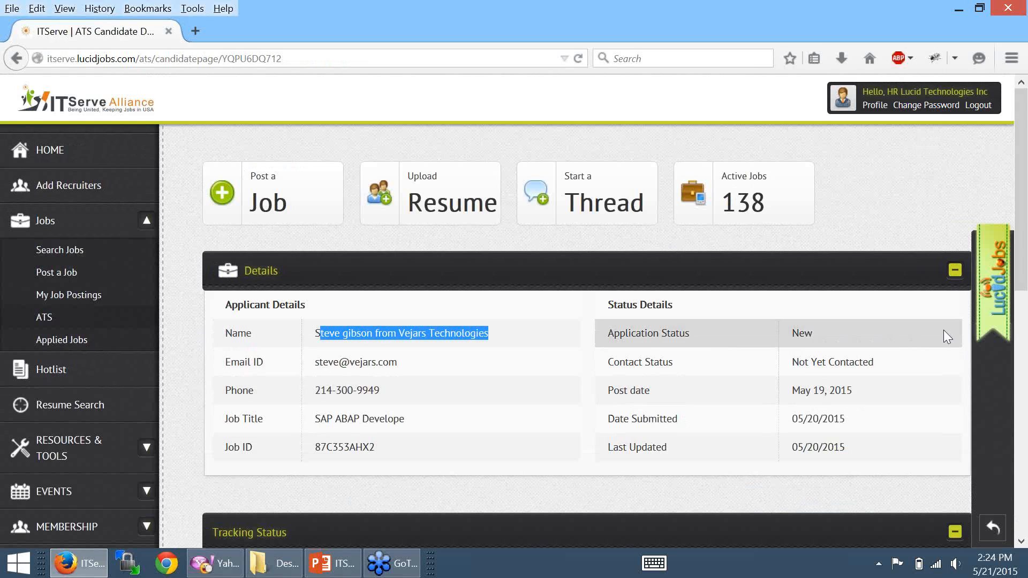
pyautogui.scroll(-5, 1017, 385)
pyautogui.moveTo(1017, 385); pyautogui.dragTo(1015, 530)
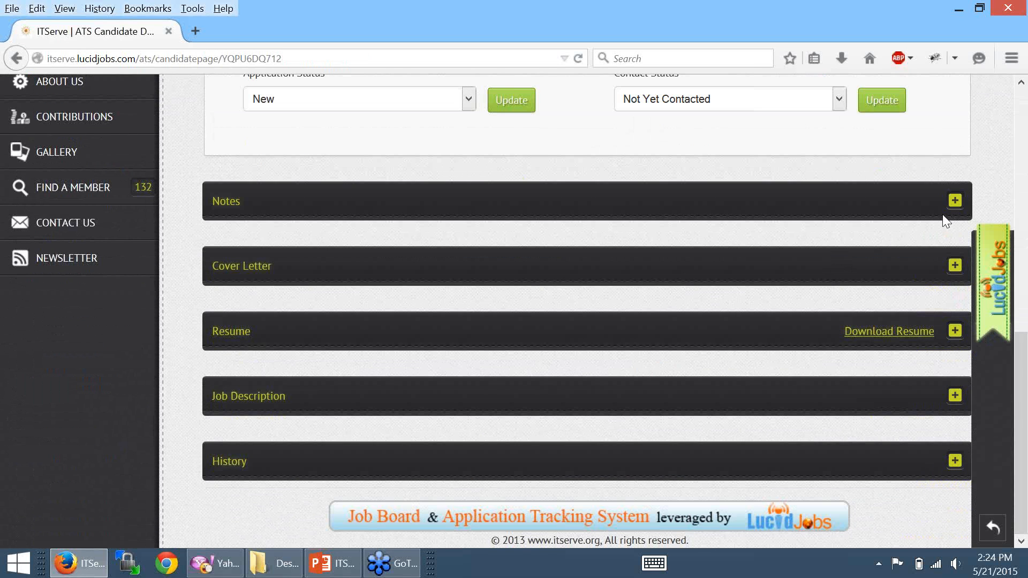
pyautogui.moveTo(1018, 357); pyautogui.dragTo(1019, 201)
pyautogui.scroll(-3, 977, 235)
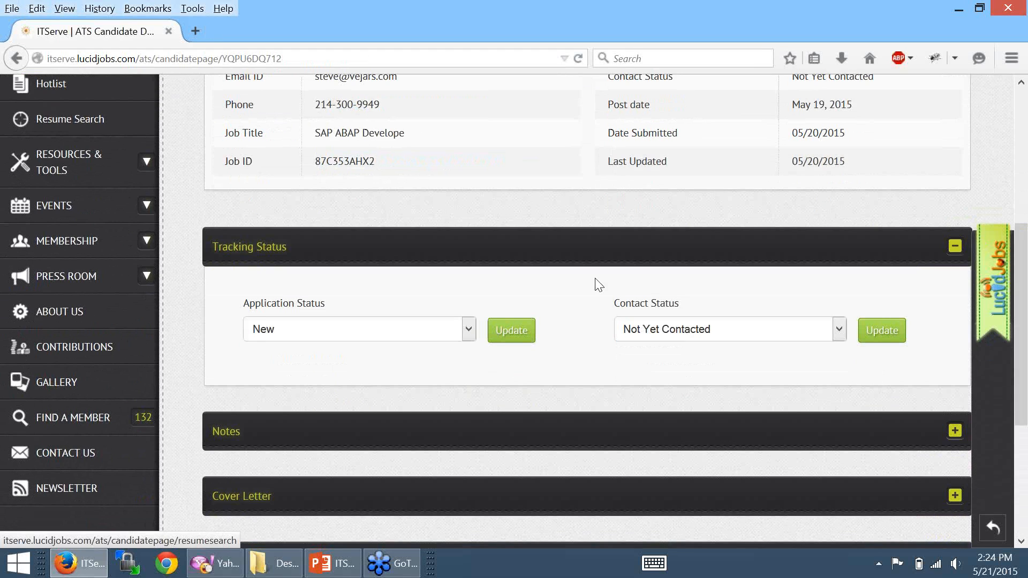
# - Set the application status to Reviewing and save it
pyautogui.click(471, 329)
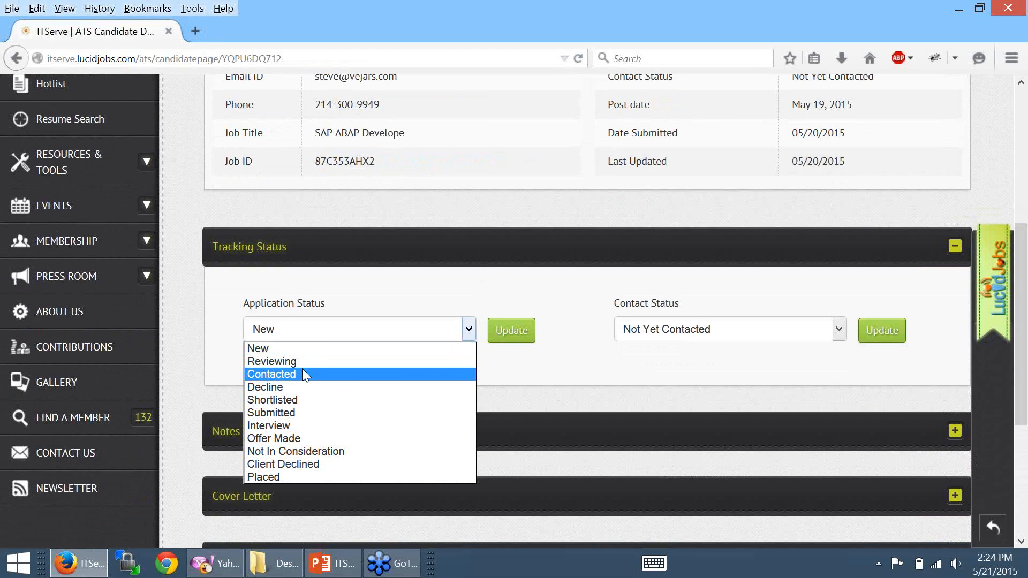
pyautogui.click(275, 361)
pyautogui.click(511, 330)
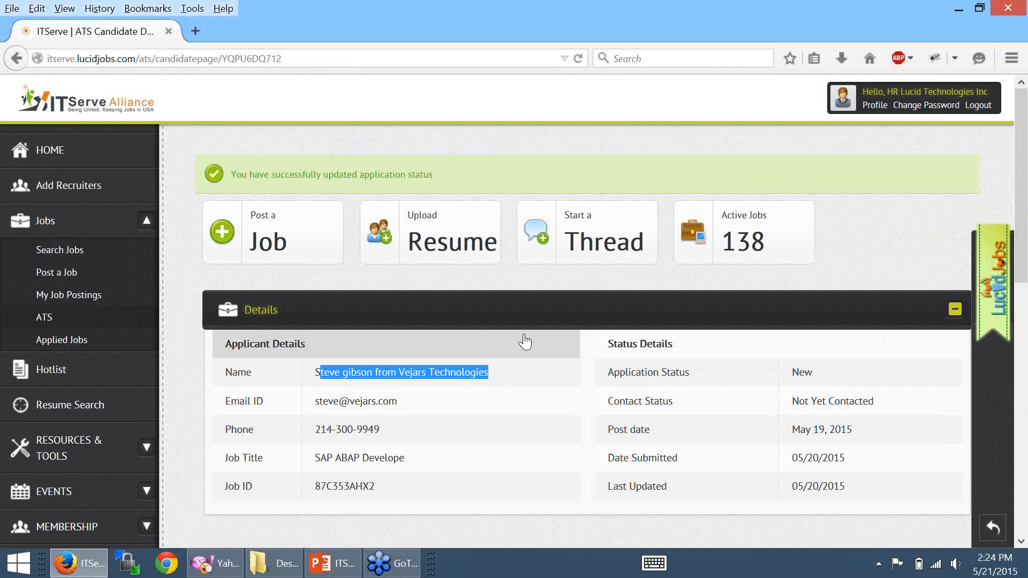
pyautogui.scroll(-5, 401, 342)
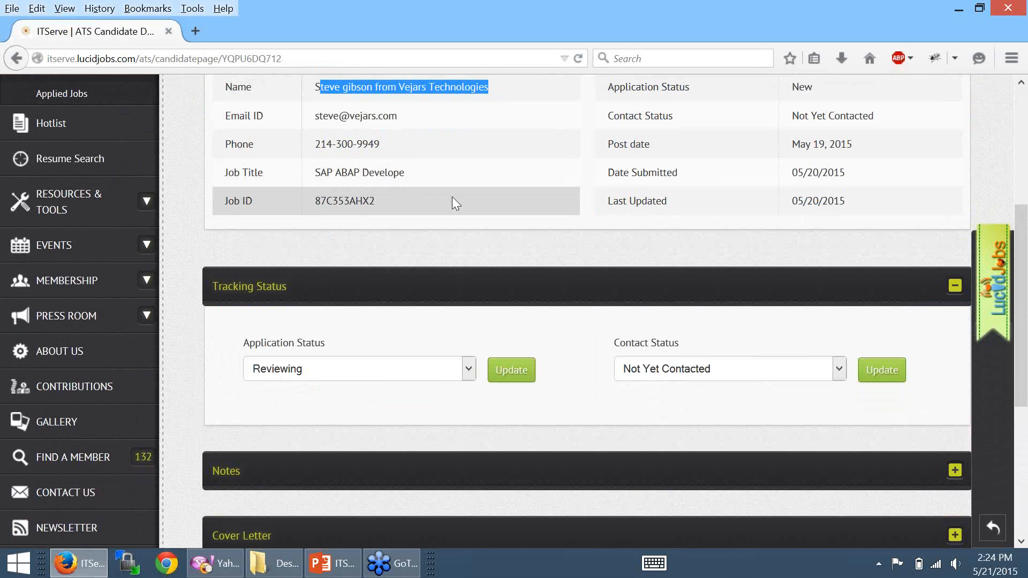
pyautogui.click(442, 375)
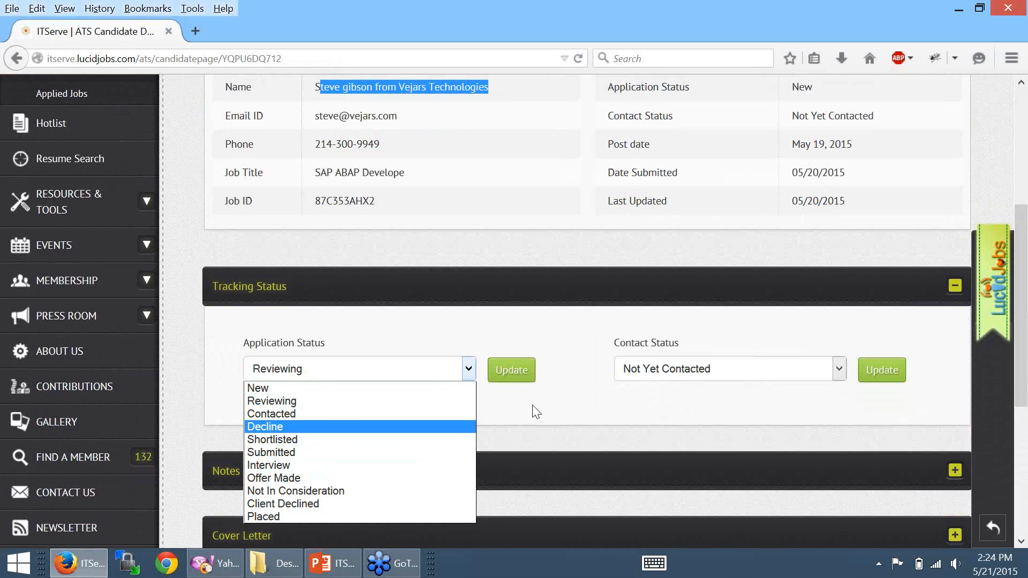
pyautogui.click(596, 412)
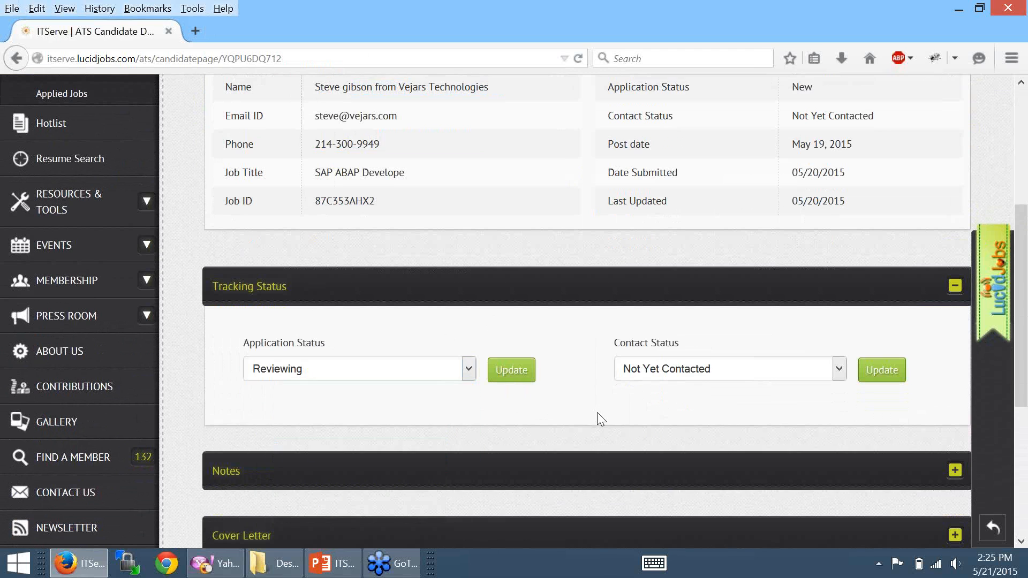
# - Set the contact status to Emailed and save it
pyautogui.click(782, 374)
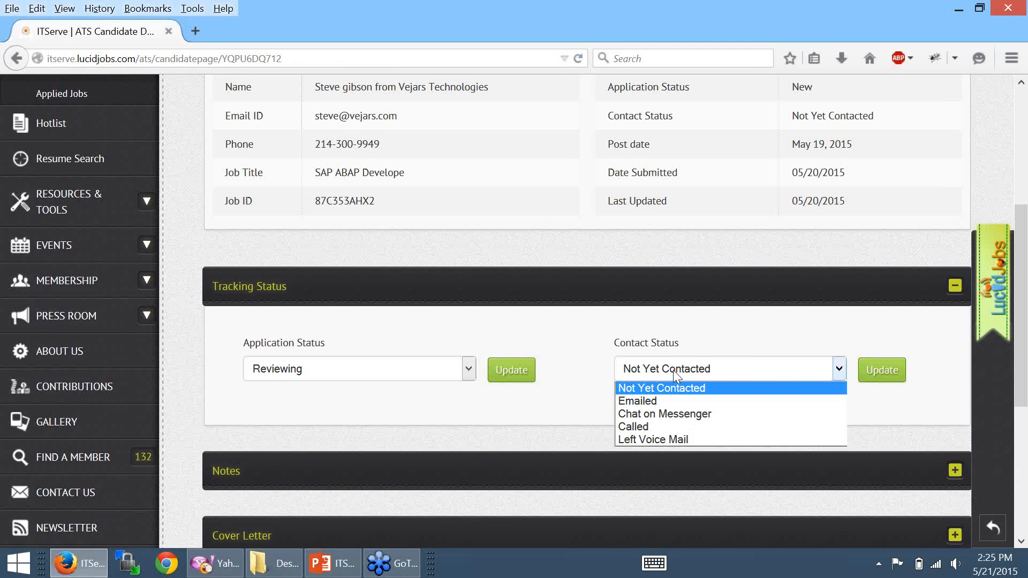
pyautogui.click(655, 402)
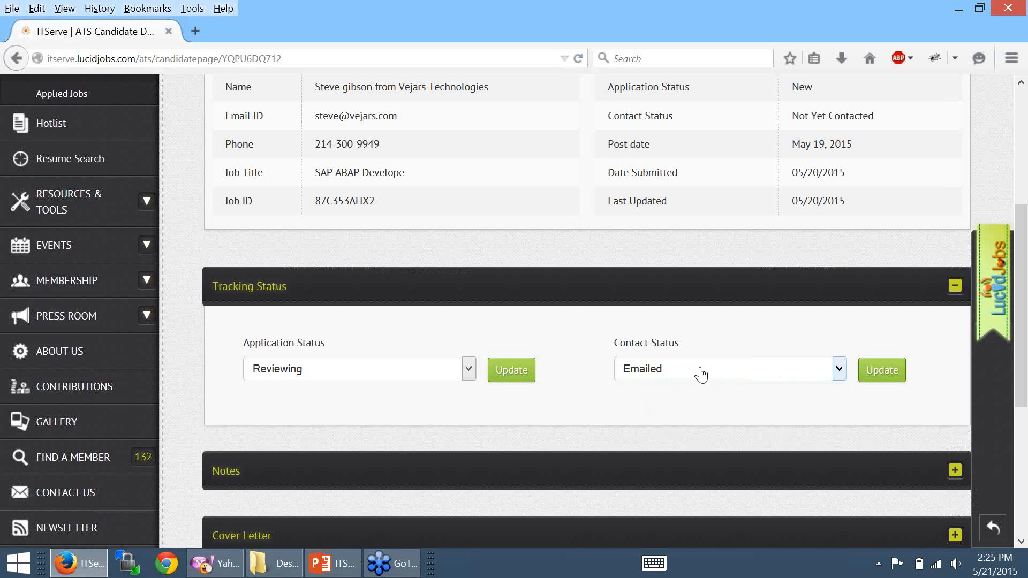
pyautogui.click(897, 382)
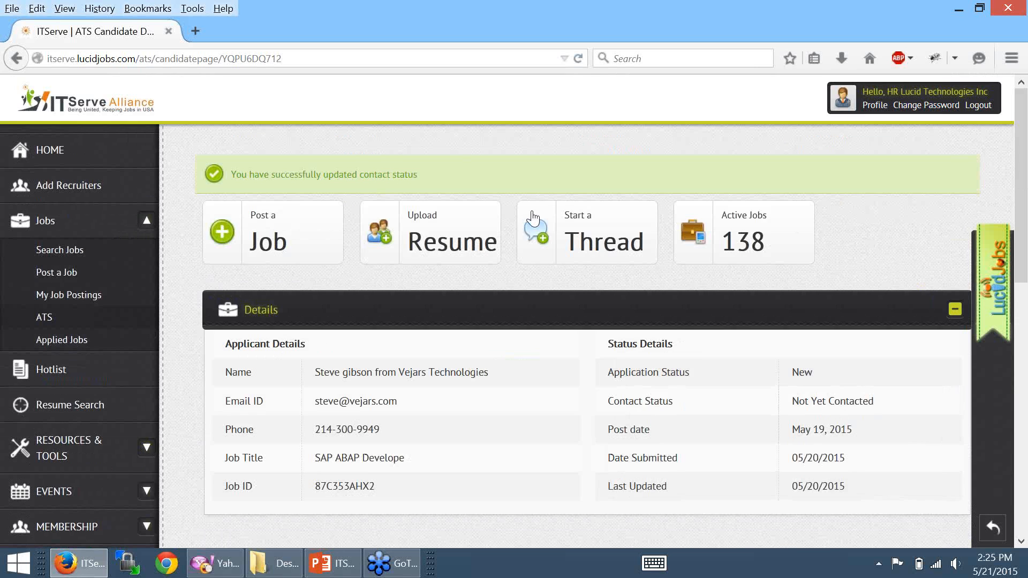
# - Change the contact status to Left Voice Mail and save it
pyautogui.scroll(-3, 654, 324)
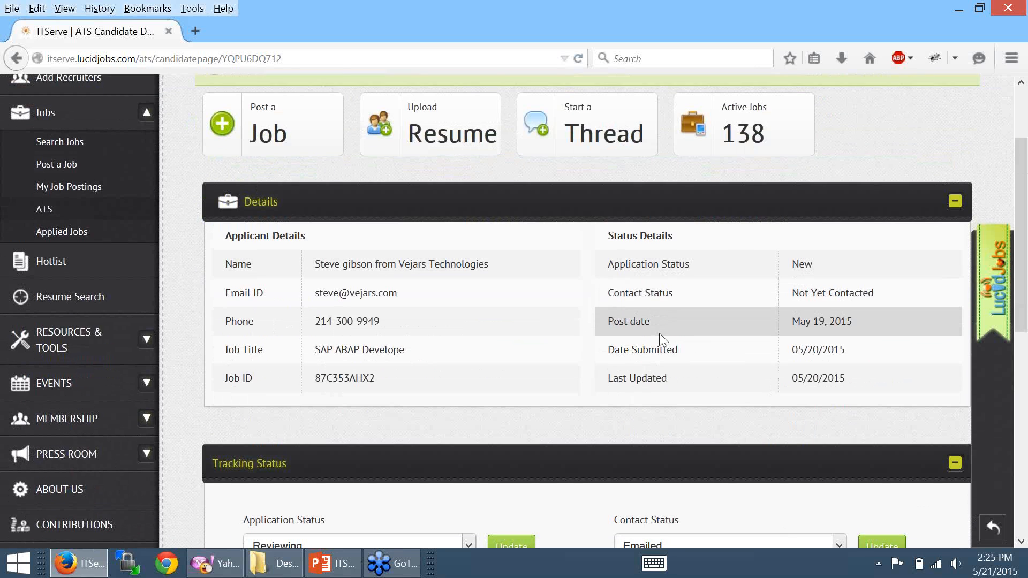
pyautogui.scroll(-3, 696, 375)
pyautogui.scroll(-1, 773, 415)
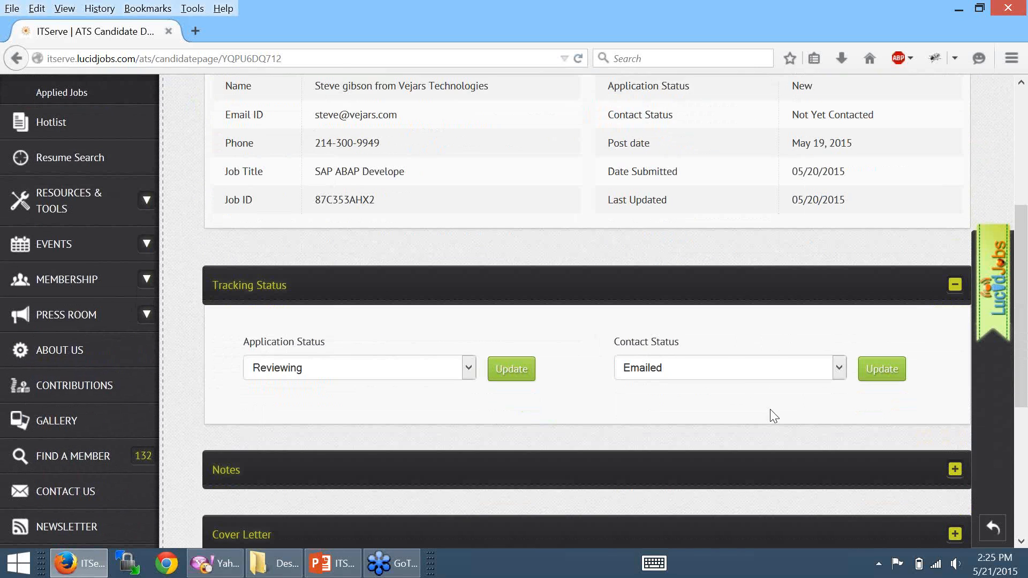
pyautogui.click(724, 375)
pyautogui.click(727, 379)
pyautogui.click(725, 374)
pyautogui.click(690, 439)
pyautogui.click(874, 368)
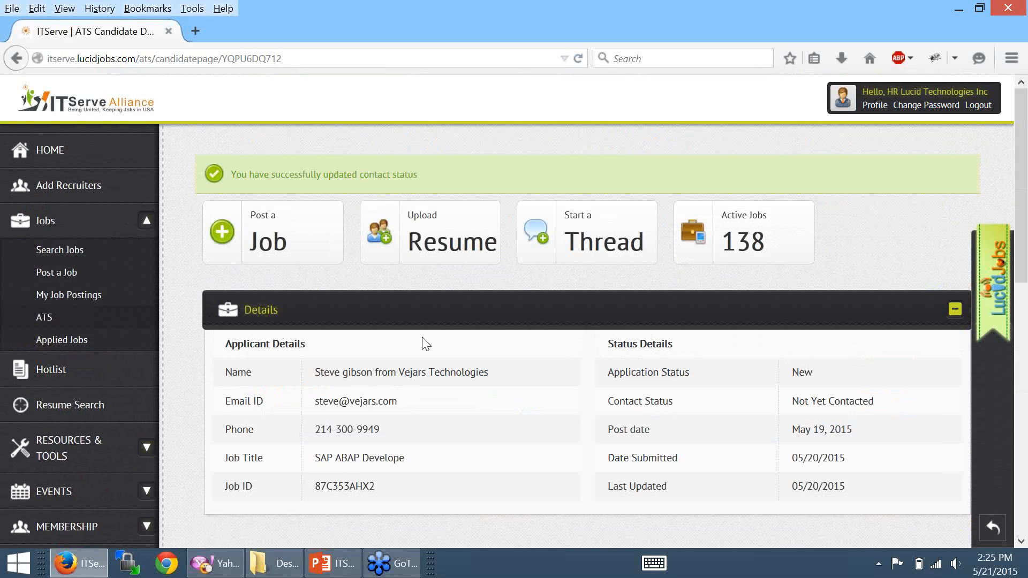
pyautogui.scroll(-4, 428, 332)
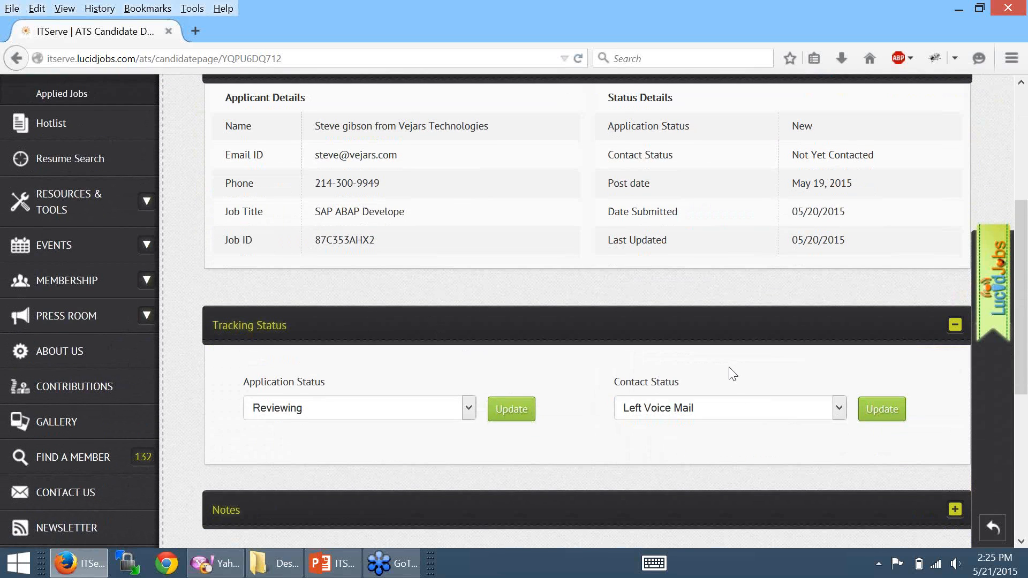
pyautogui.scroll(-3, 728, 369)
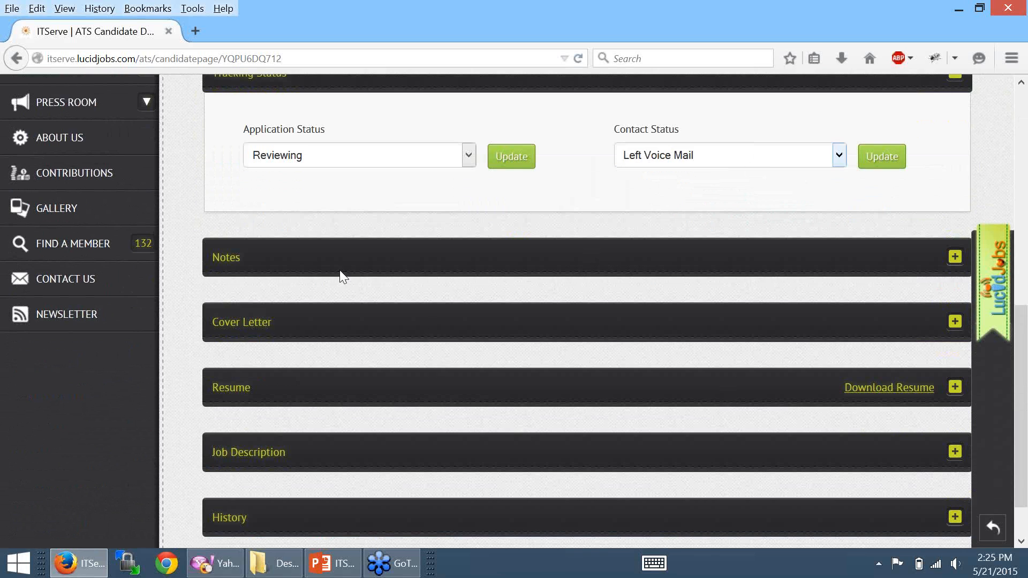
pyautogui.click(954, 258)
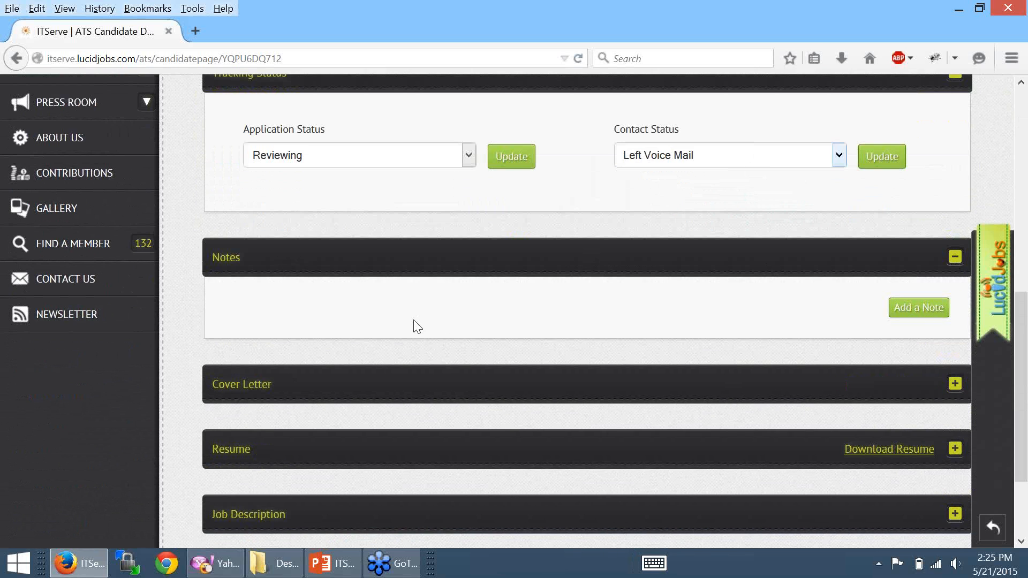
# - Add the note 'This candidate told me that he will be available after two week', fixing the typo
pyautogui.click(919, 309)
pyautogui.write('Th')
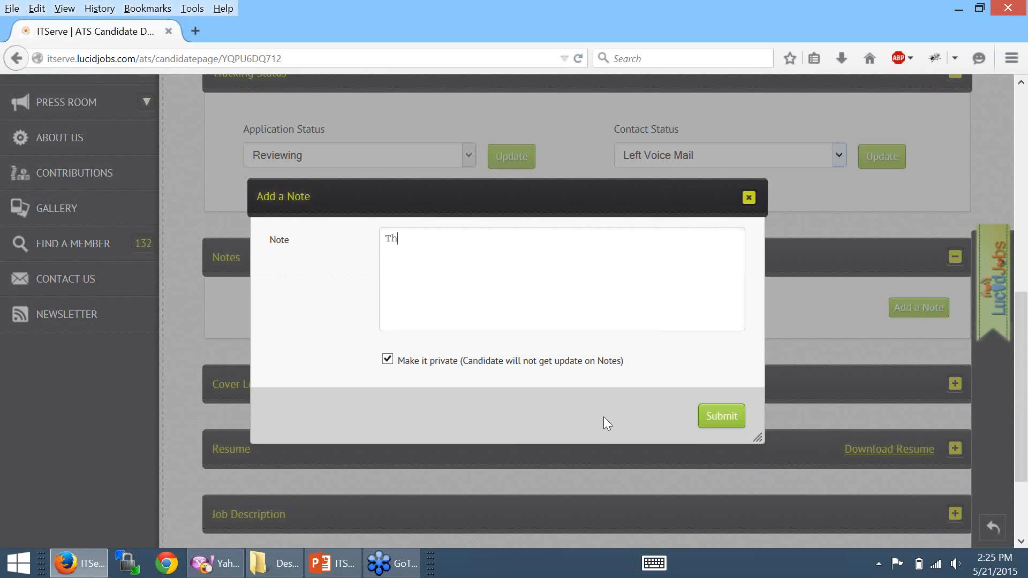
pyautogui.write('is candidate told me that he will be ava')
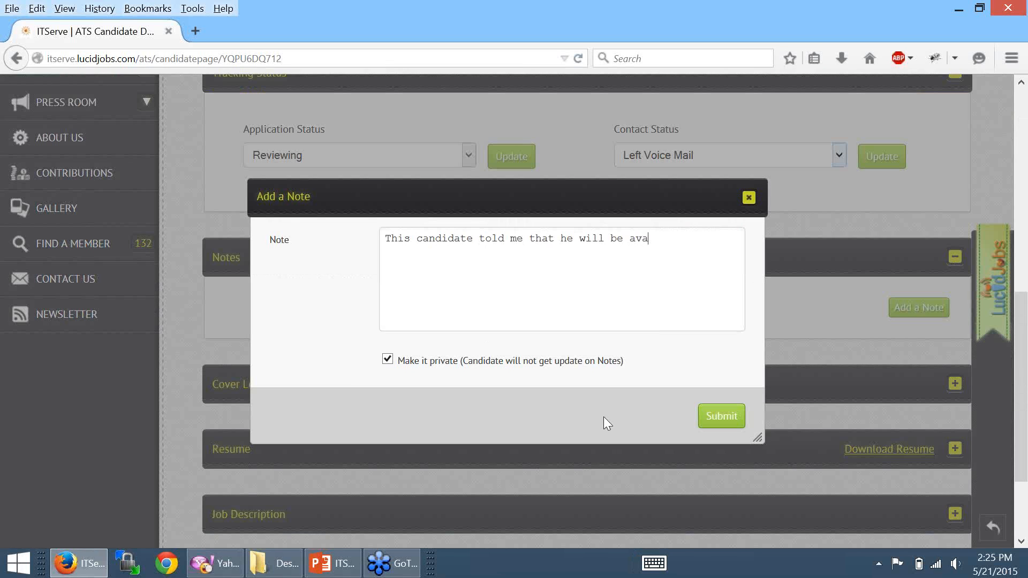
pyautogui.write('ilble')
pyautogui.rightClick(662, 241)
pyautogui.click(701, 252)
pyautogui.write('after two weeks.')
pyautogui.click(723, 417)
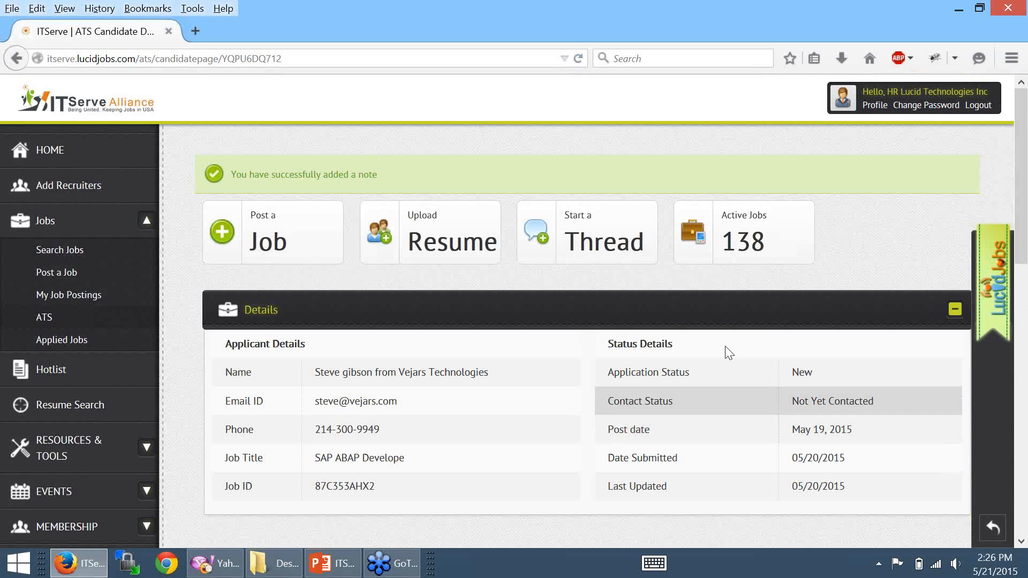
pyautogui.scroll(-5, 745, 338)
# - Expand the candidate's resume text and scroll through it
pyautogui.scroll(-7, 760, 380)
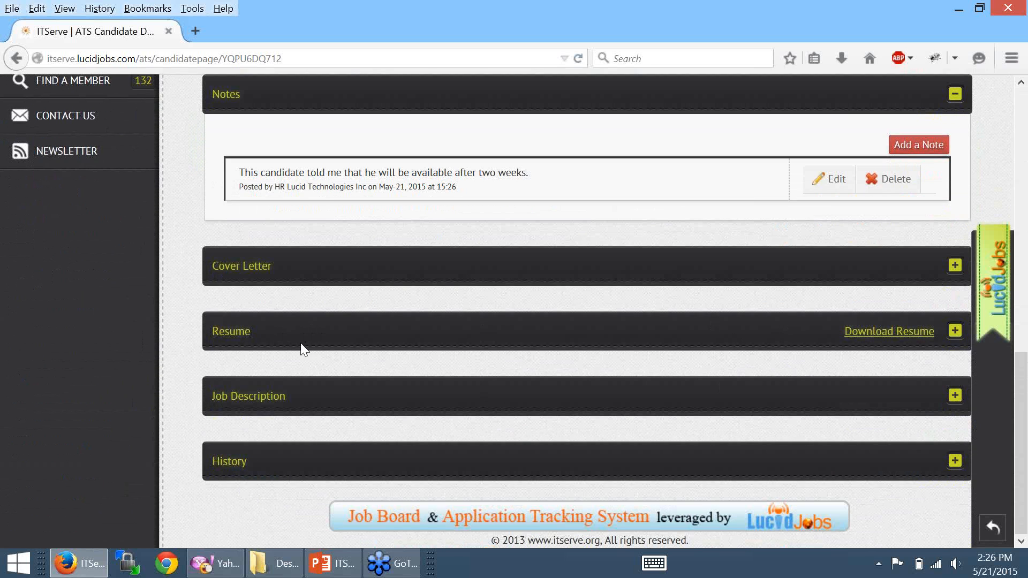
pyautogui.click(955, 331)
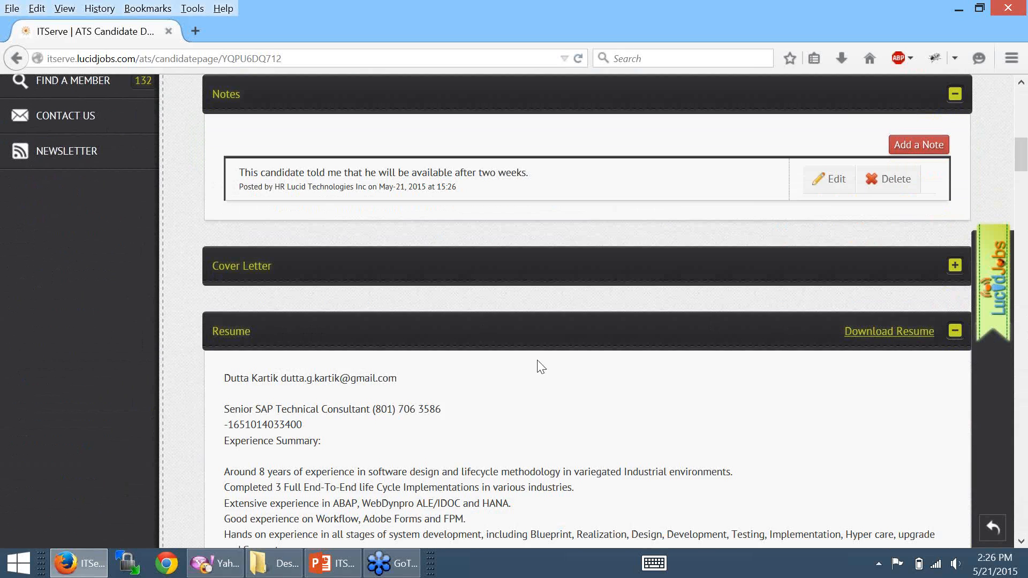
pyautogui.scroll(-10, 390, 294)
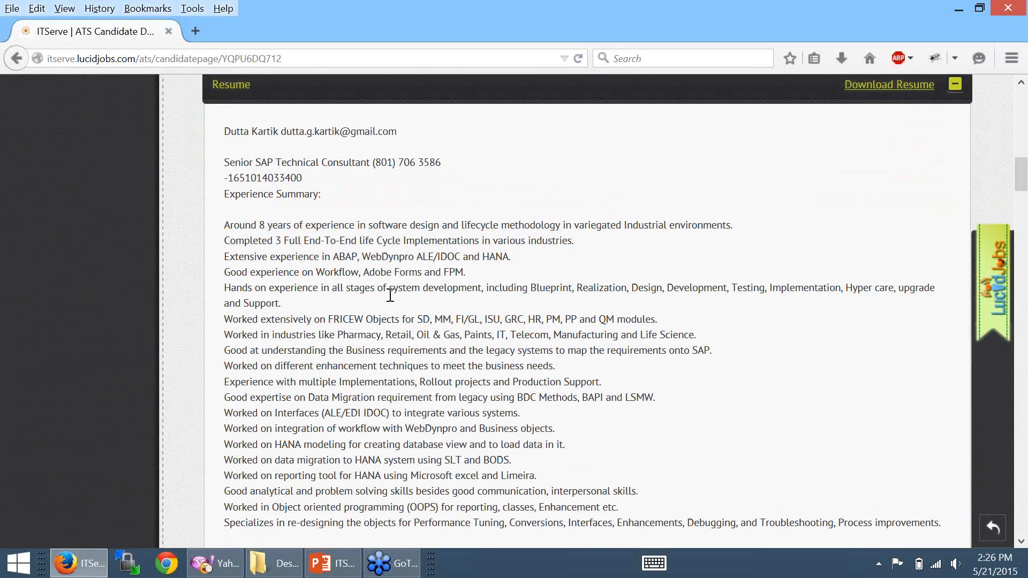
pyautogui.scroll(-1, 393, 296)
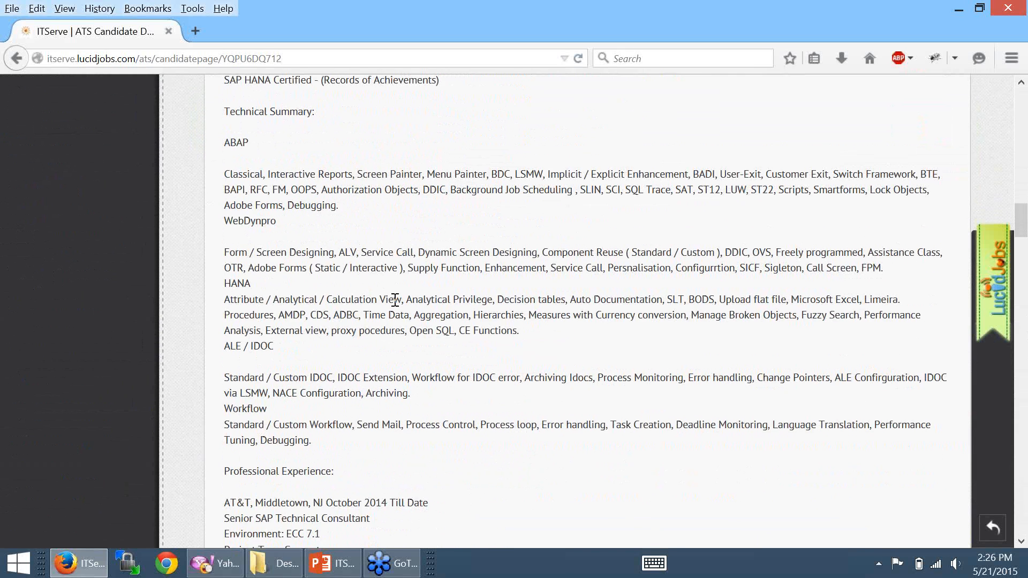
pyautogui.scroll(1, 394, 298)
pyautogui.rightClick(396, 301)
pyautogui.click(361, 310)
pyautogui.scroll(5, 624, 298)
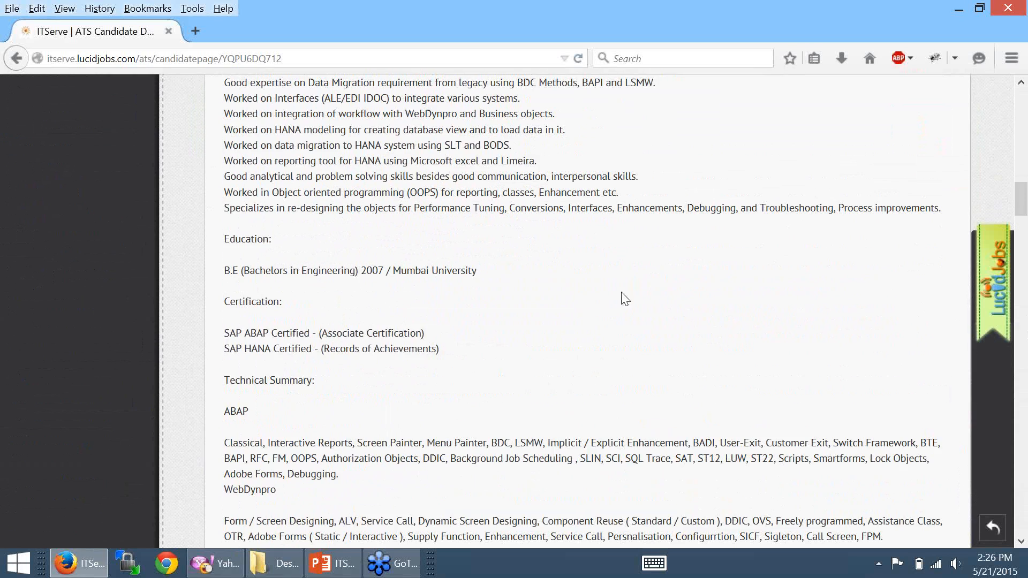
pyautogui.scroll(15, 605, 350)
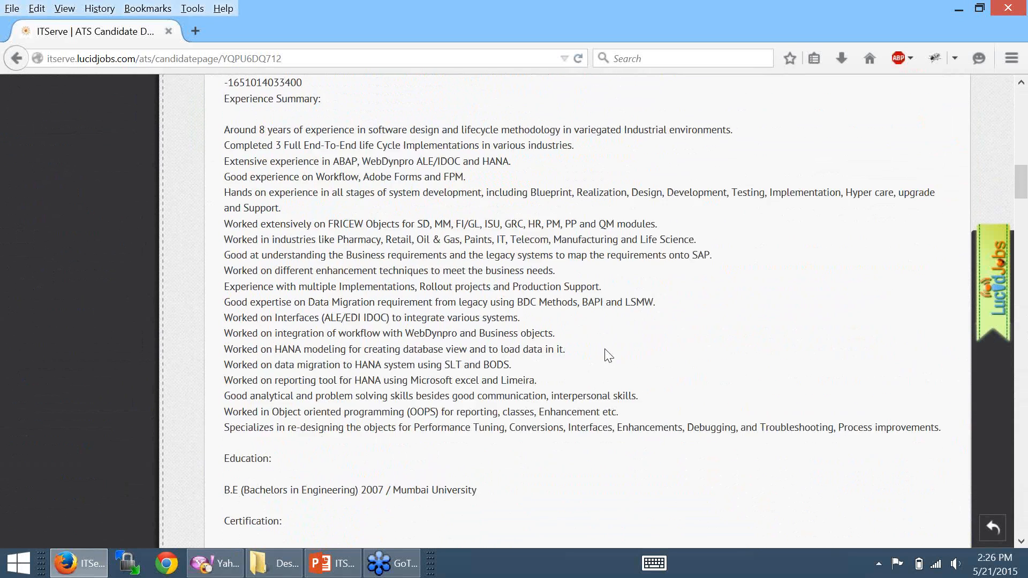
pyautogui.scroll(-10, 616, 391)
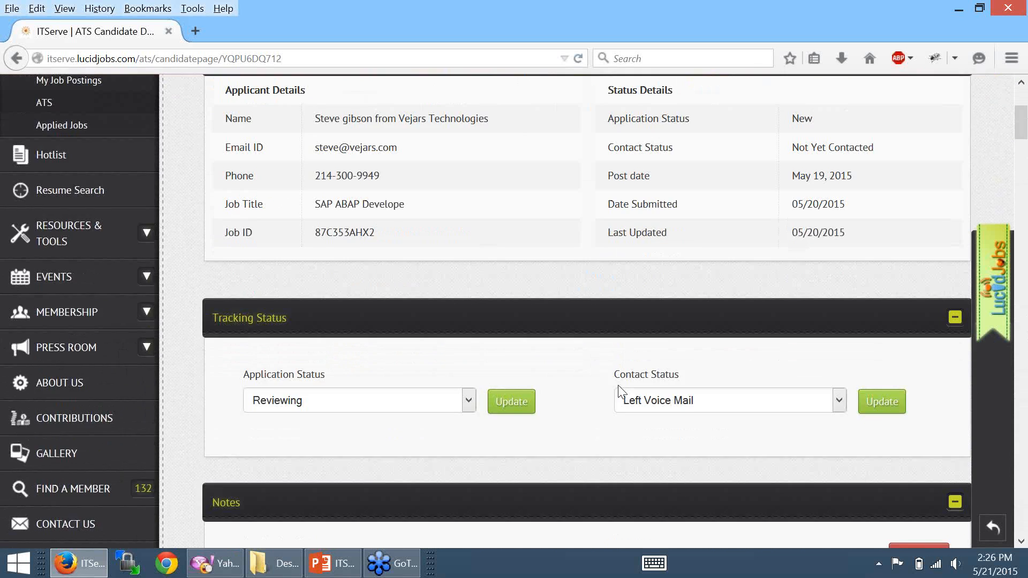
pyautogui.scroll(-1, 621, 394)
# - Cancel the resume download, collapse the Resume section, and expand the Job Description
pyautogui.click(878, 321)
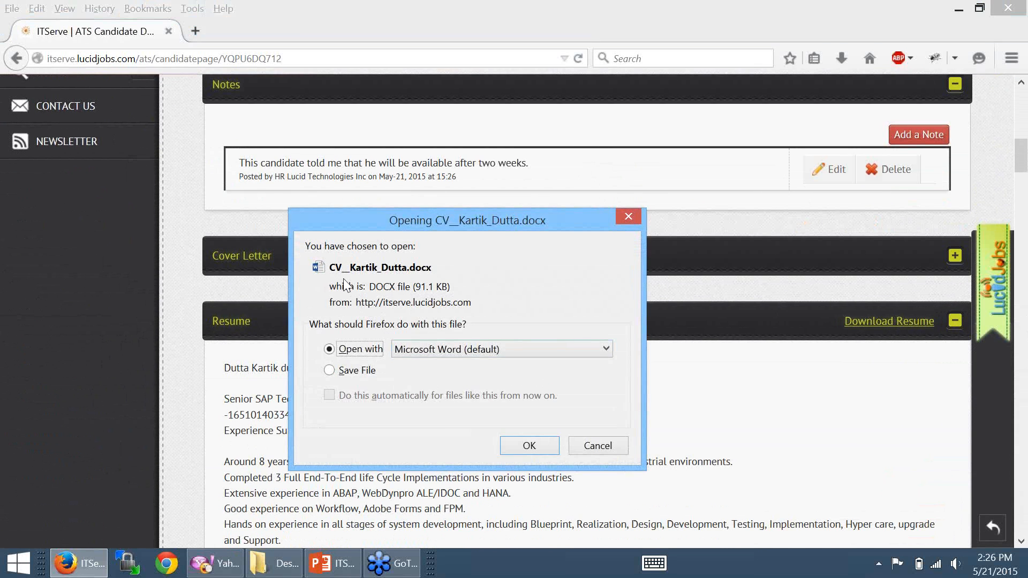
pyautogui.click(599, 448)
pyautogui.scroll(-1, 679, 383)
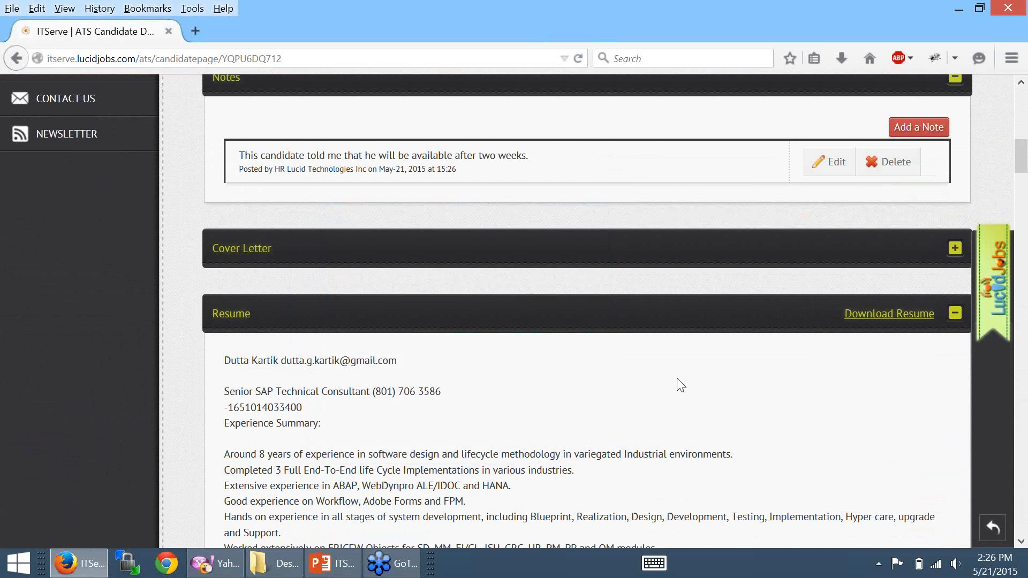
pyautogui.click(954, 299)
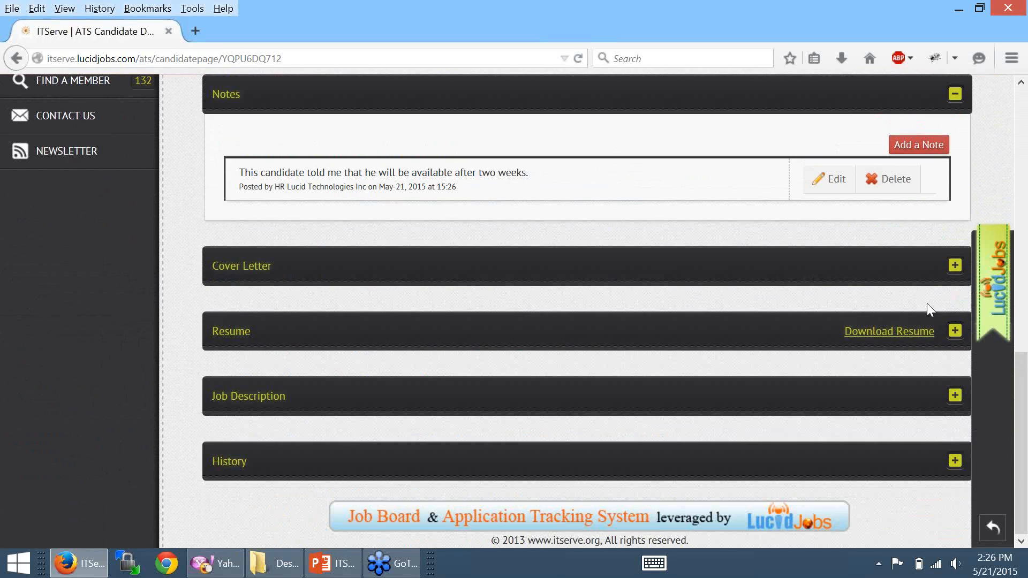
pyautogui.click(956, 396)
pyautogui.scroll(-3, 592, 424)
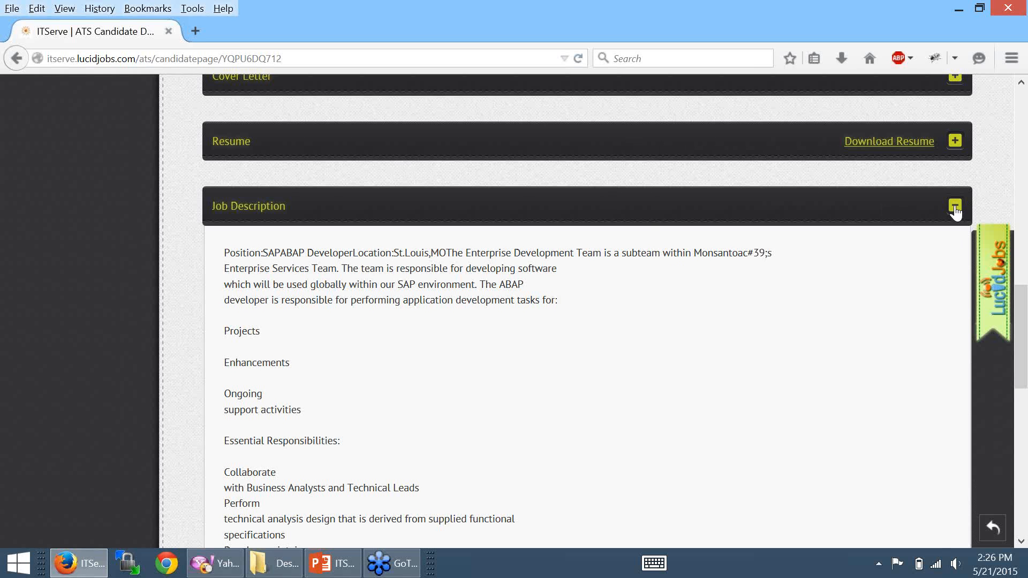
pyautogui.click(954, 205)
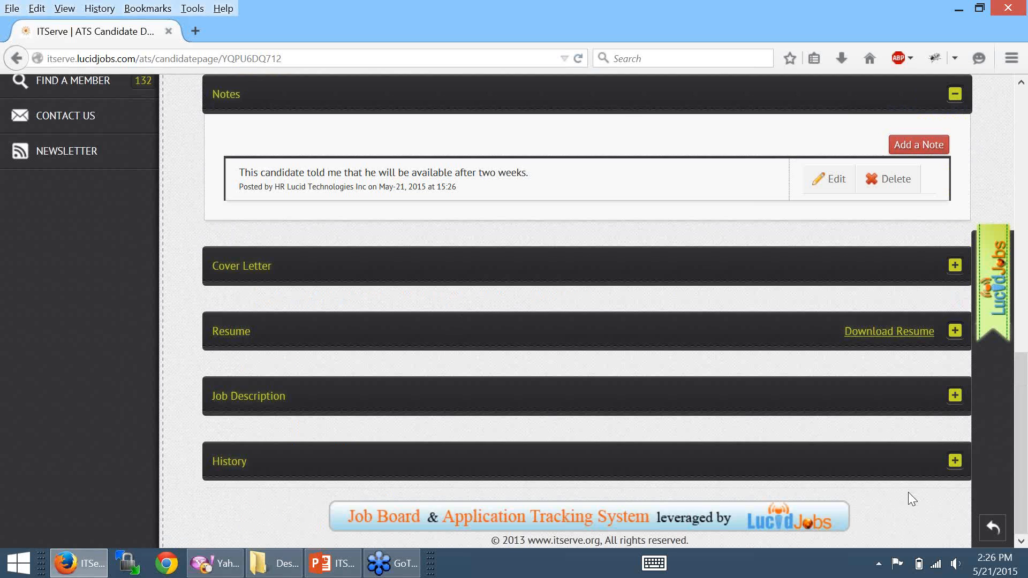
pyautogui.click(955, 461)
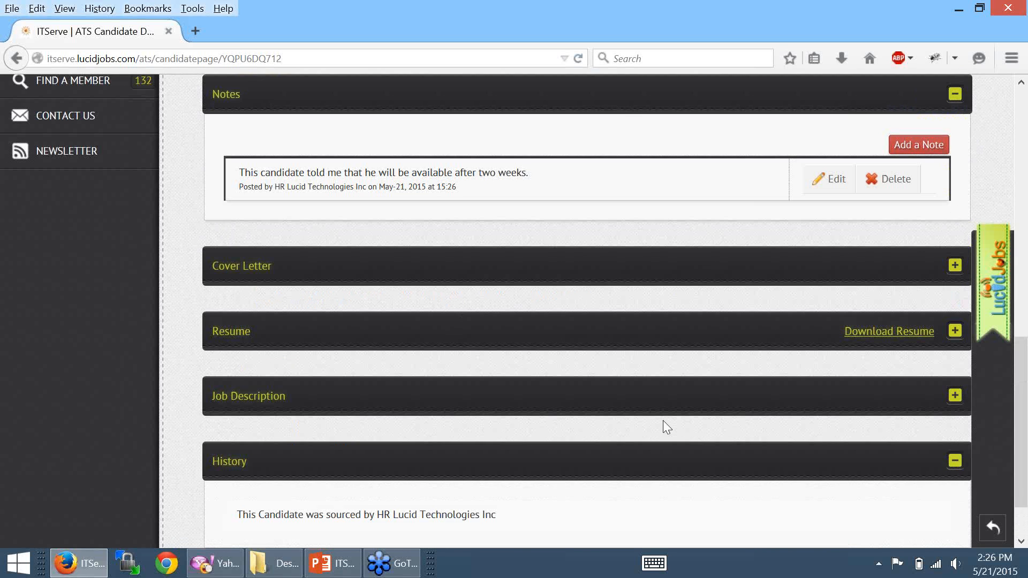
pyautogui.scroll(-3, 375, 428)
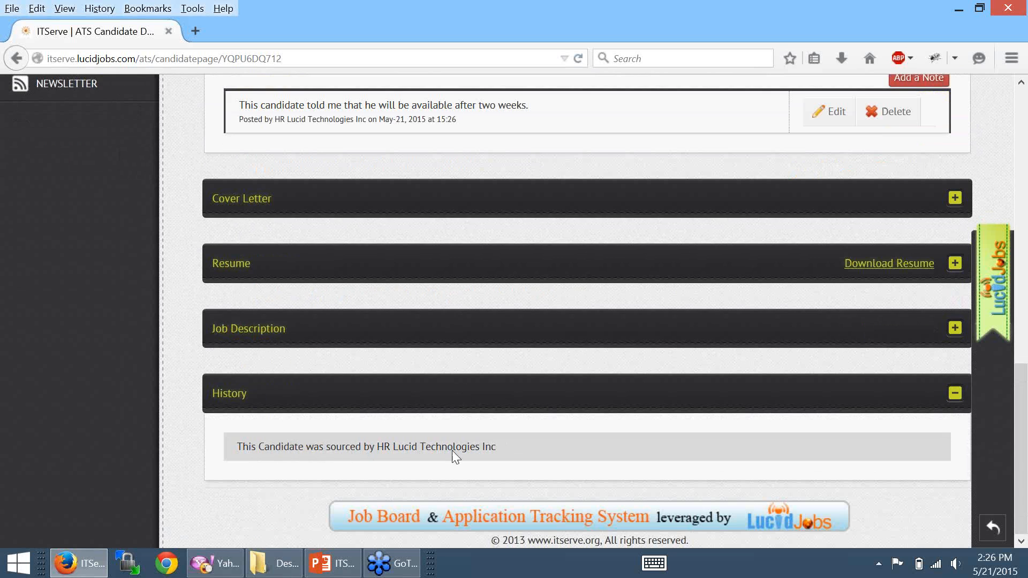
pyautogui.scroll(3, 505, 436)
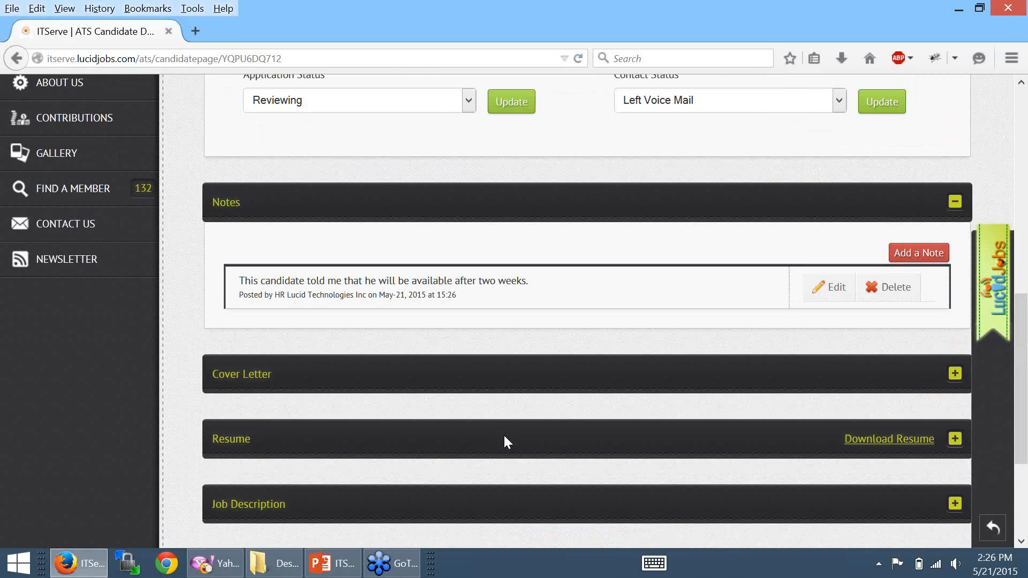
pyautogui.scroll(2, 505, 439)
pyautogui.scroll(-5, 503, 439)
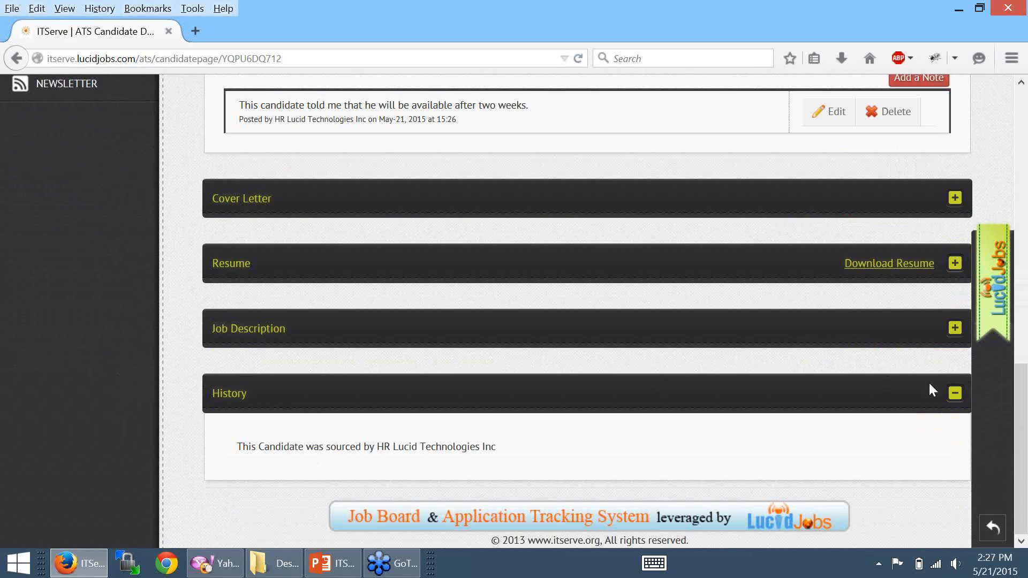
pyautogui.click(957, 399)
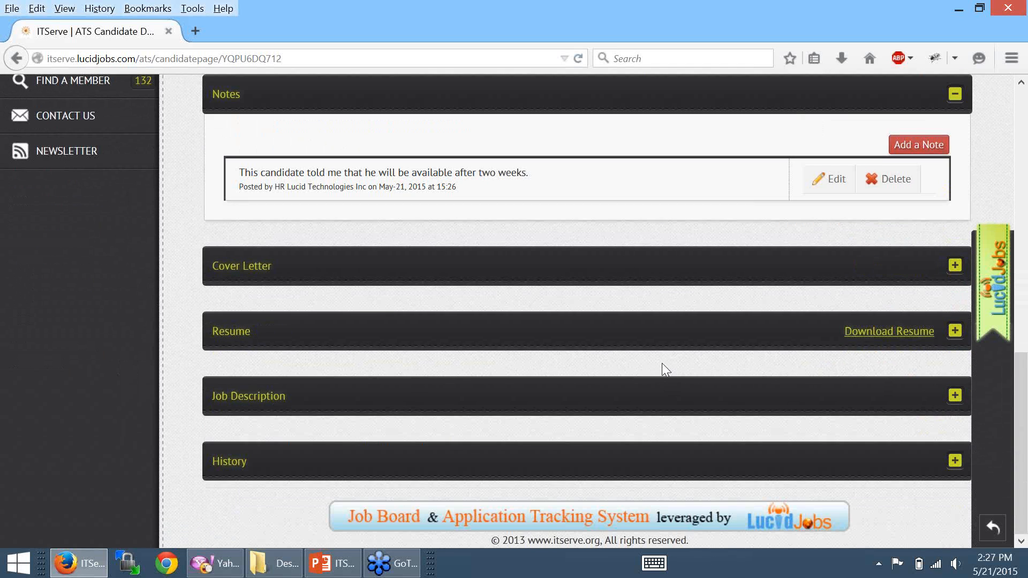
pyautogui.scroll(6, 662, 362)
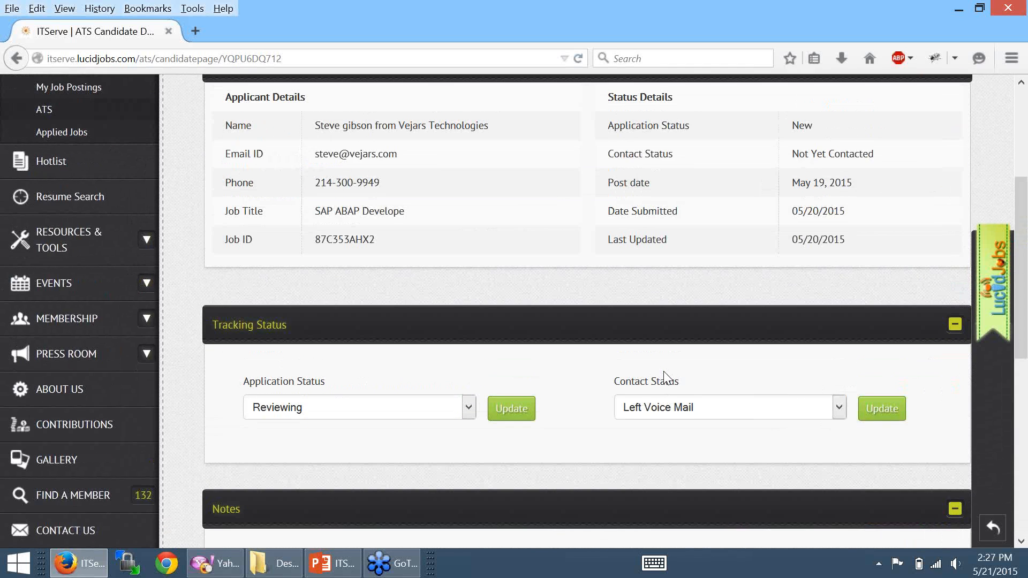
pyautogui.scroll(3, 664, 375)
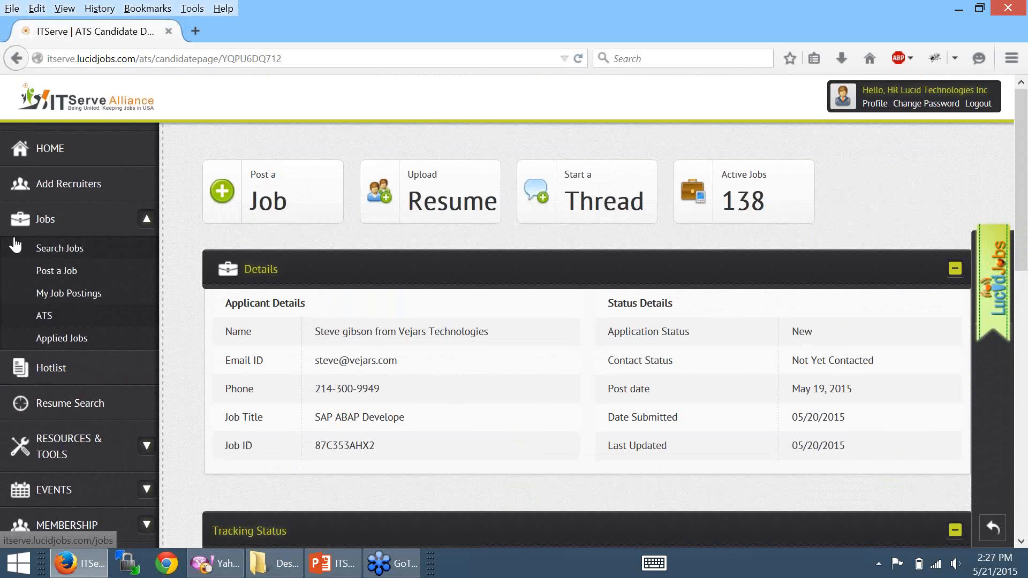
pyautogui.scroll(-1, 75, 310)
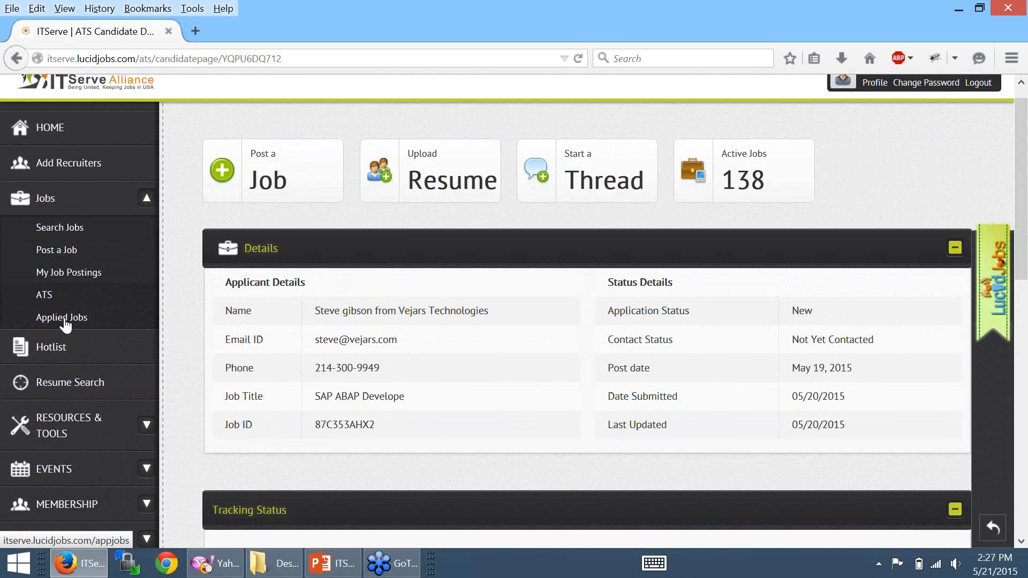
# - View the Applied Jobs page's empty Jobs list, then go to the Hotlist
pyautogui.click(62, 321)
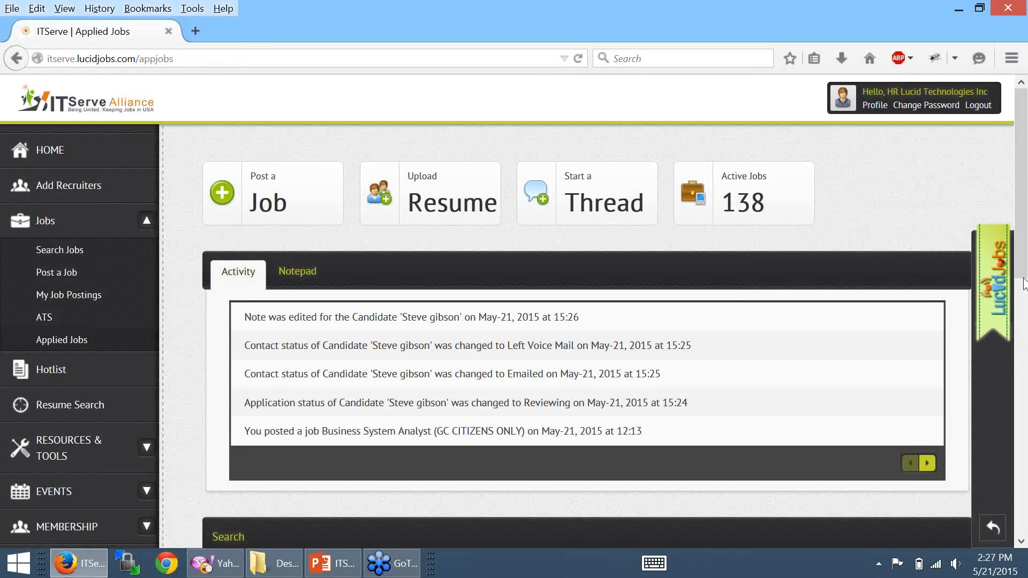
pyautogui.moveTo(1024, 284); pyautogui.dragTo(979, 501)
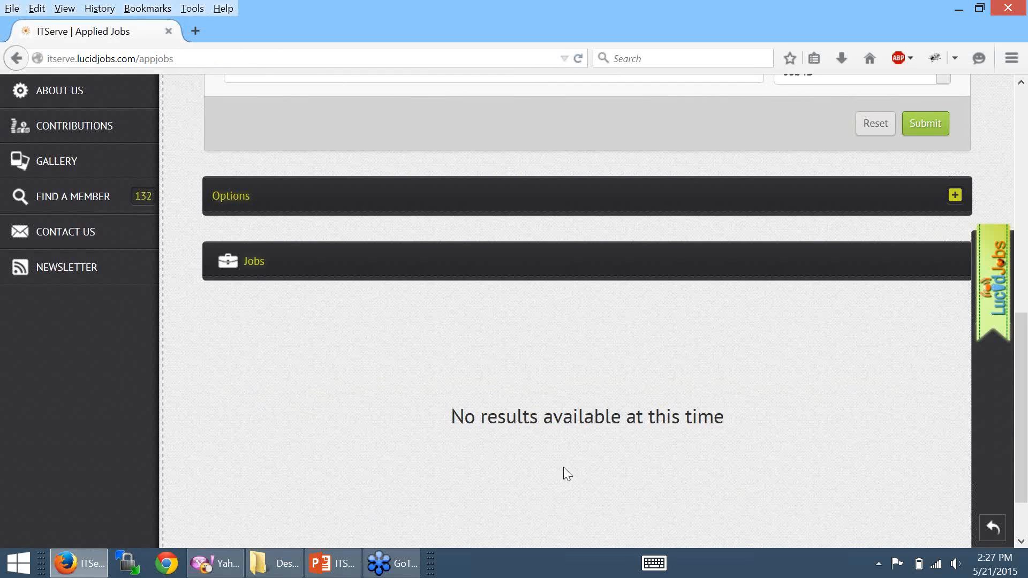
pyautogui.scroll(4, 214, 391)
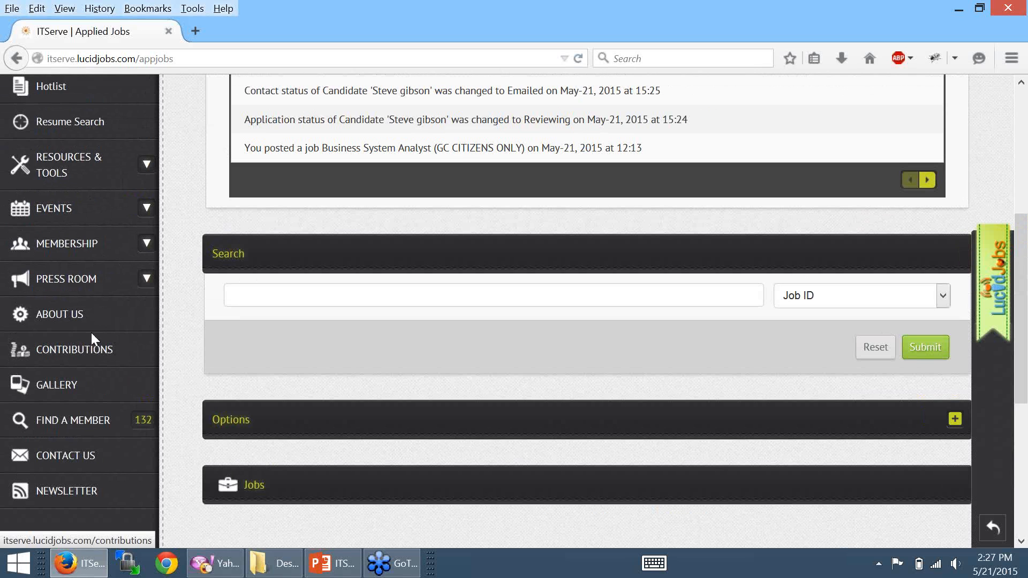
pyautogui.scroll(3, 73, 227)
pyautogui.click(38, 273)
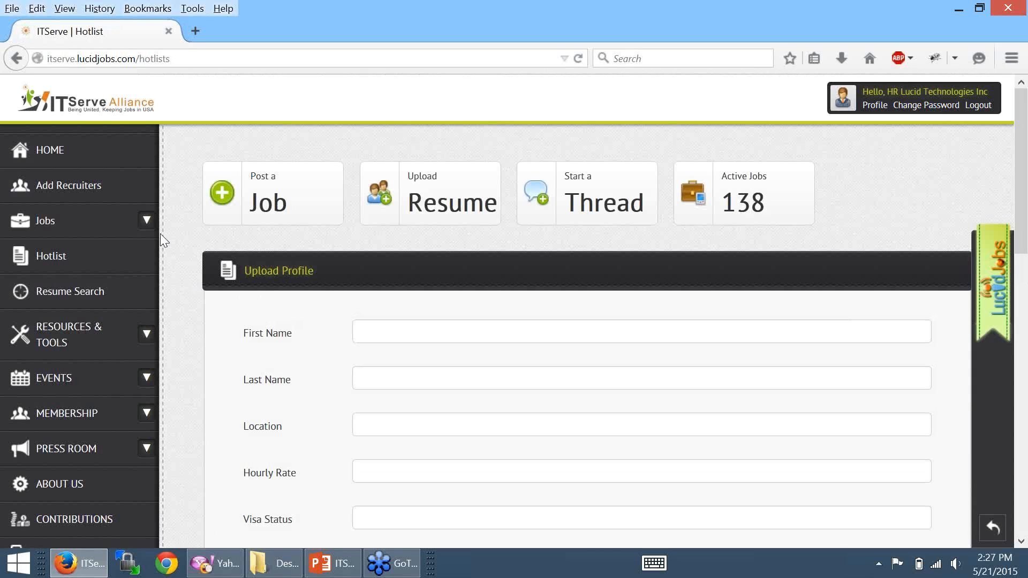
# - Look over the Hotlist Upload Profile form, trying the First Name and Last Name fields
pyautogui.scroll(-6, 378, 288)
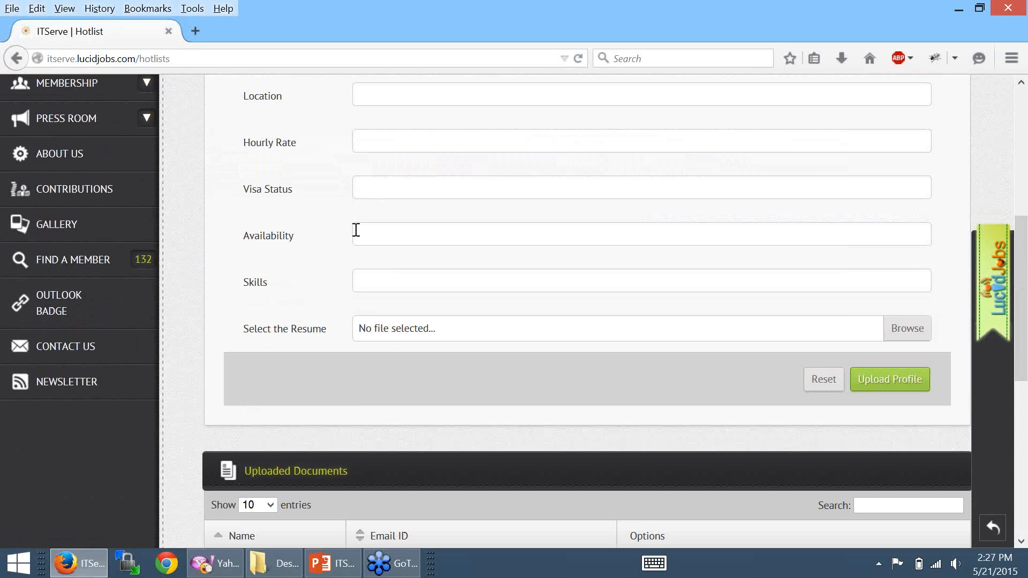
pyautogui.scroll(6, 383, 256)
pyautogui.click(377, 276)
pyautogui.click(370, 323)
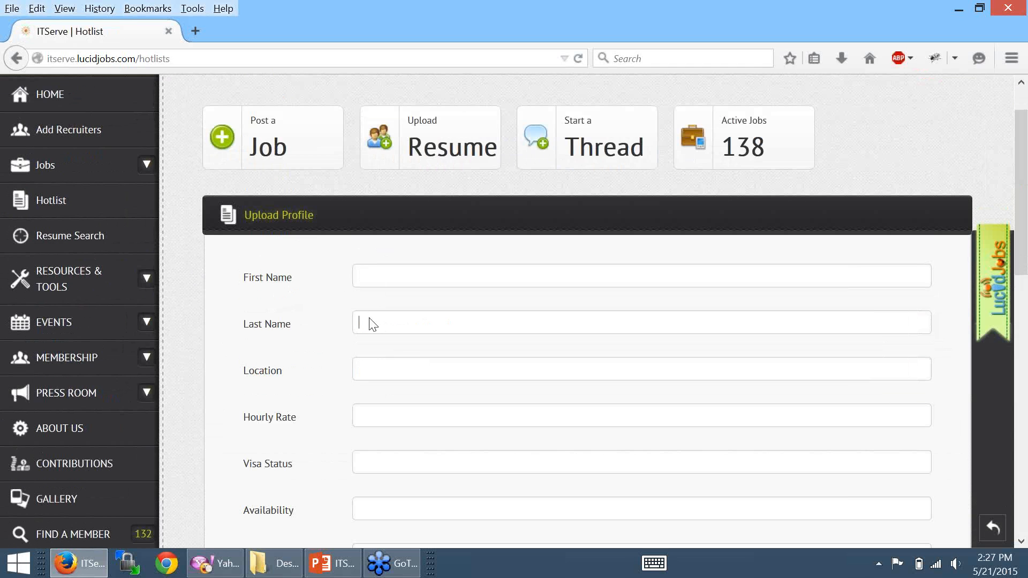
pyautogui.scroll(-8, 399, 354)
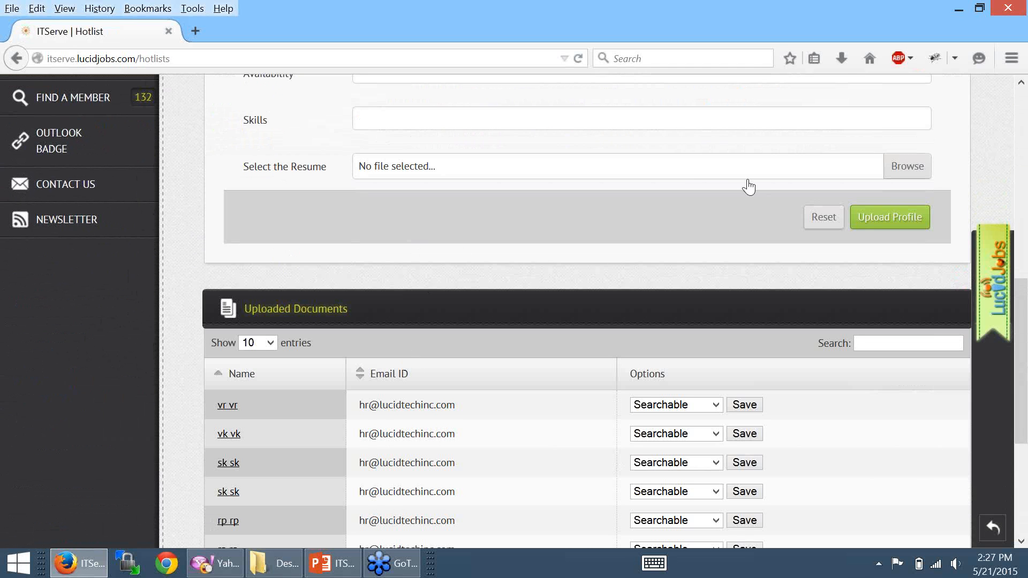
pyautogui.scroll(-3, 399, 222)
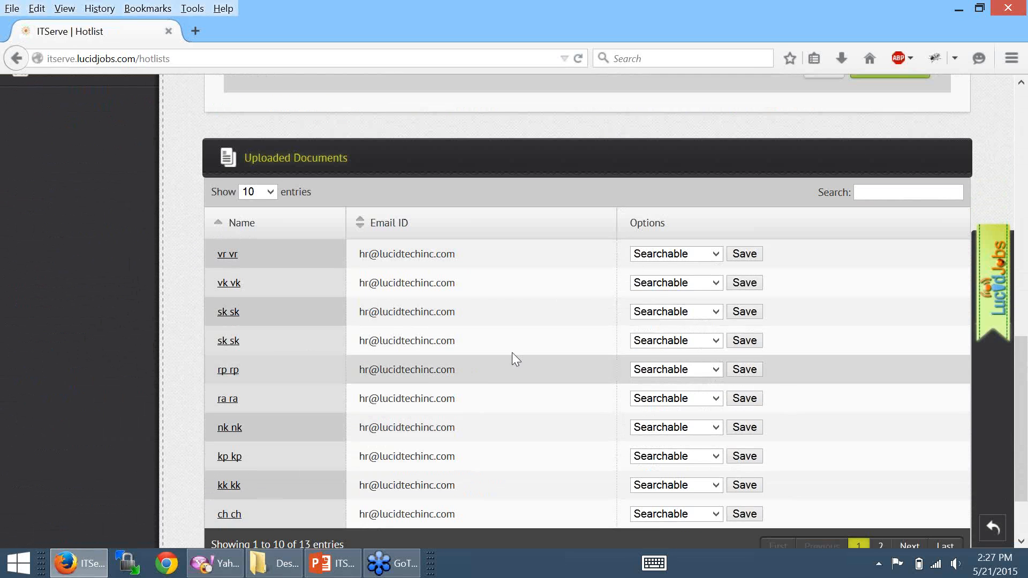
pyautogui.scroll(2, 523, 311)
pyautogui.scroll(-4, 524, 315)
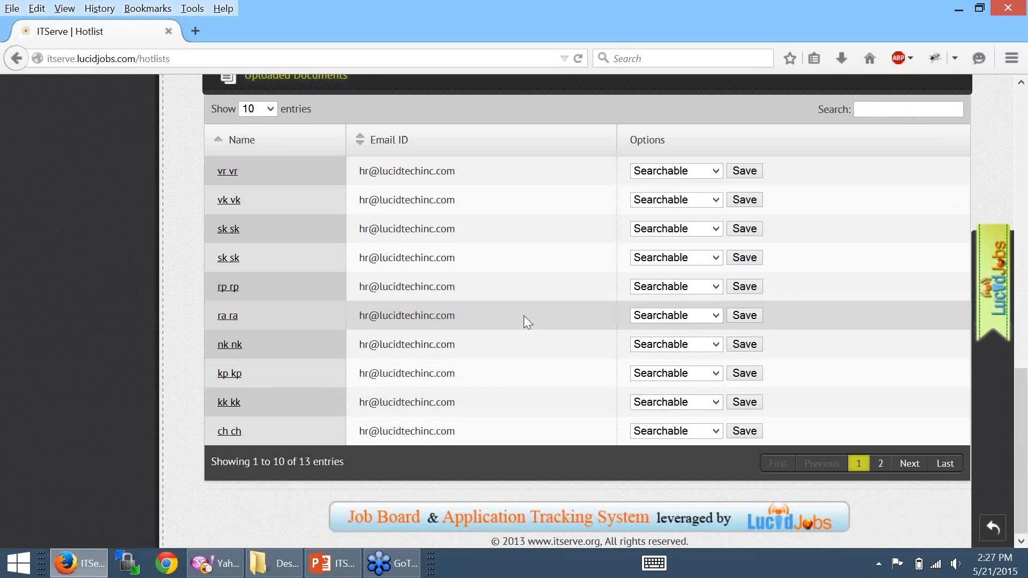
# - Set the first uploaded profile to Not searchable and save it
pyautogui.click(694, 170)
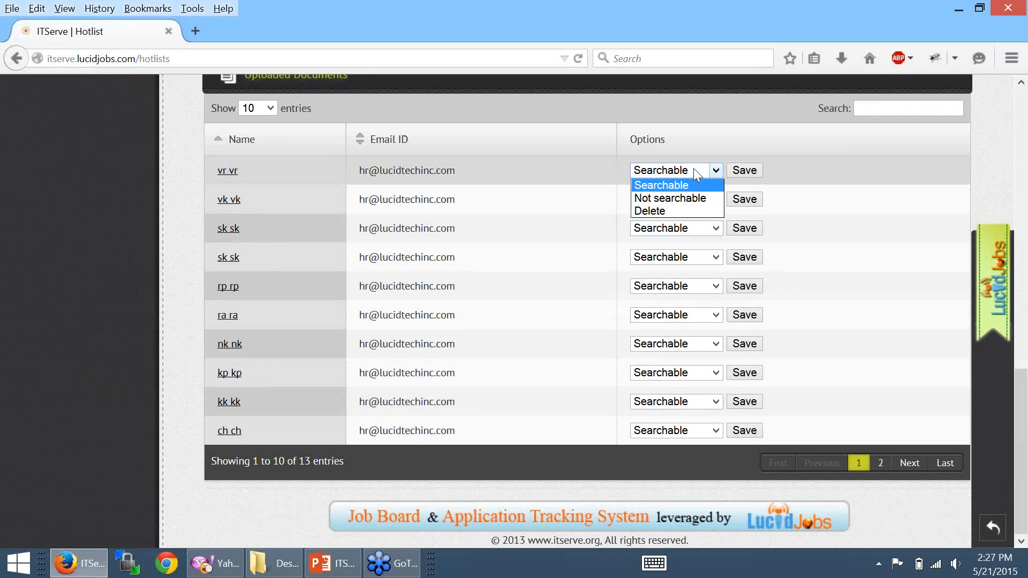
pyautogui.click(664, 199)
pyautogui.click(737, 171)
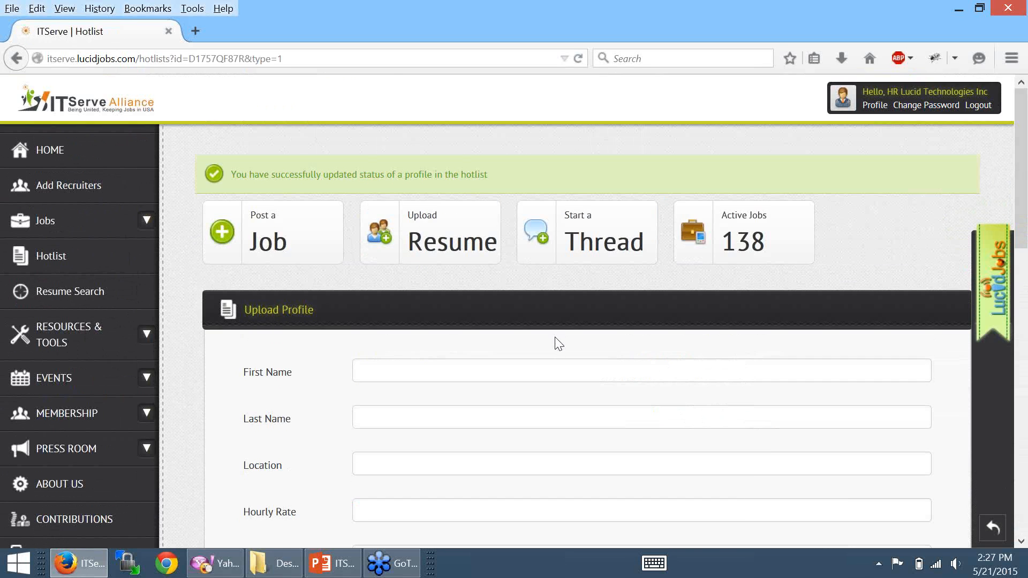
pyautogui.scroll(-10, 558, 336)
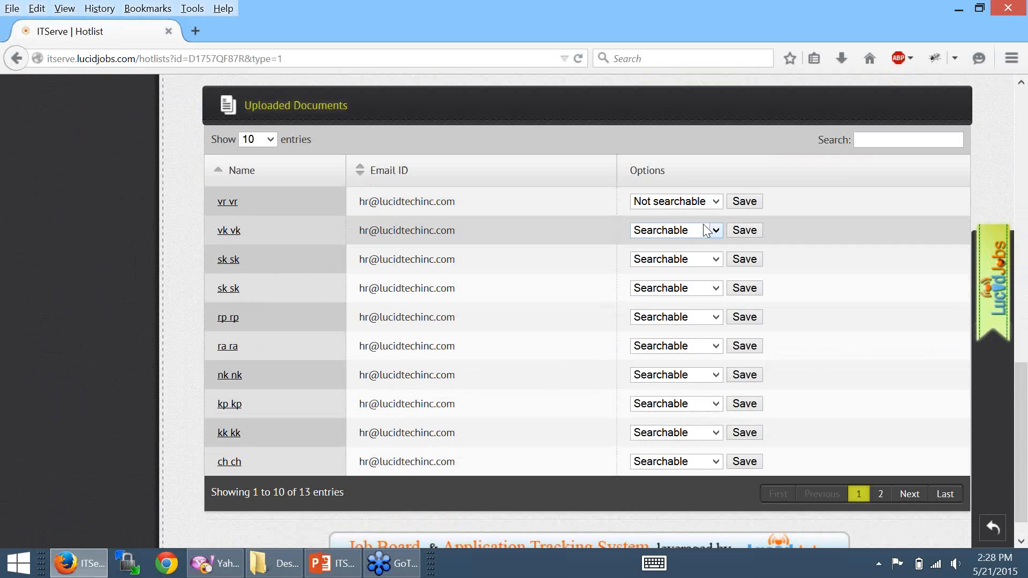
pyautogui.scroll(-1, 296, 363)
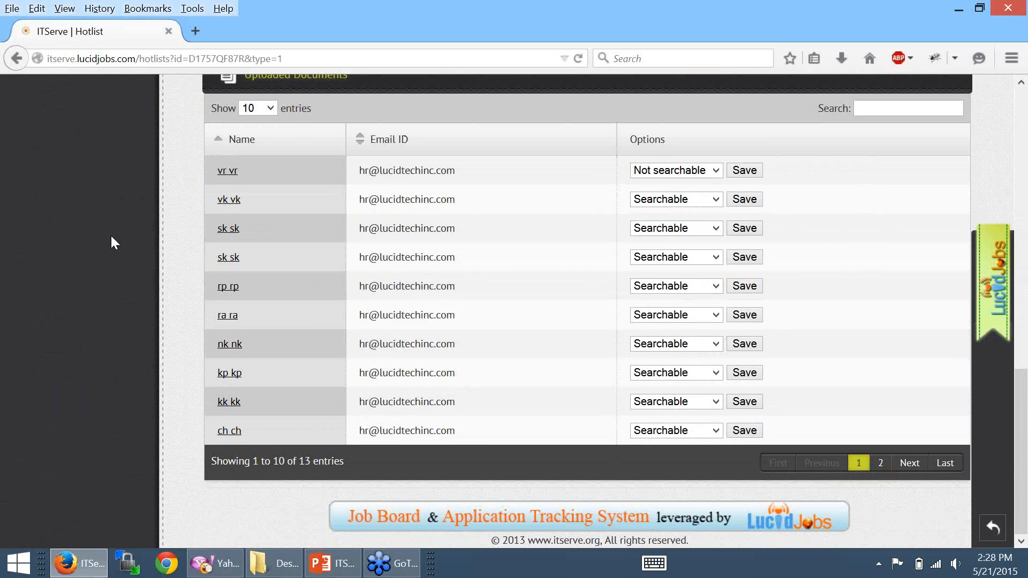
pyautogui.scroll(12, 122, 289)
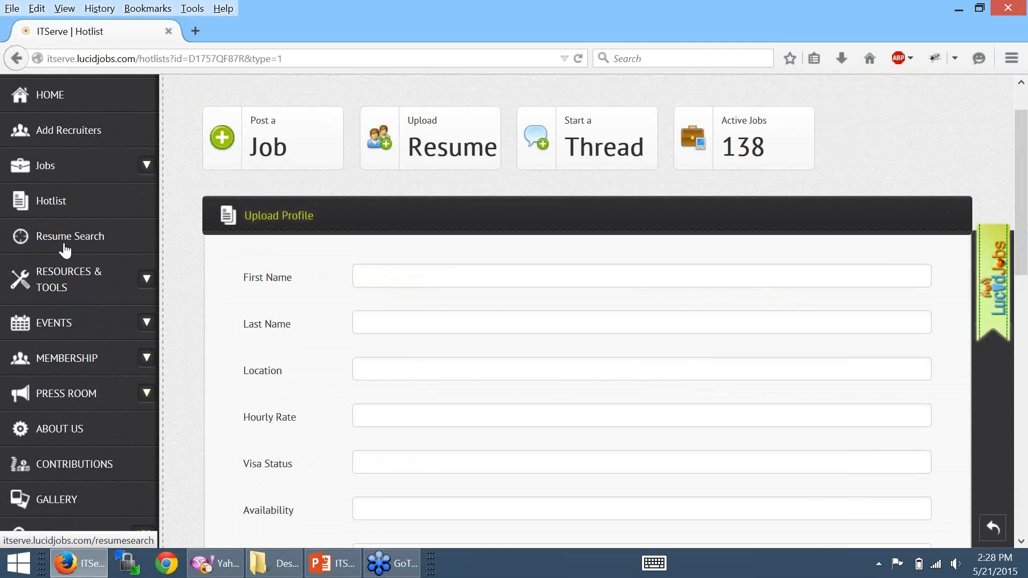
pyautogui.click(66, 238)
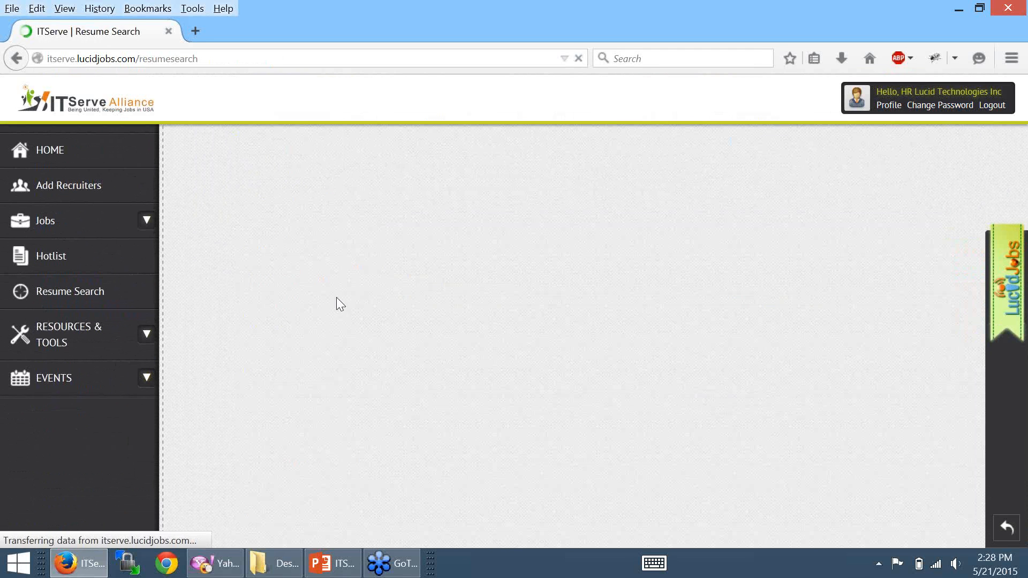
# - Search resumes with 'java' as the Must have keyword
pyautogui.scroll(-4, 747, 370)
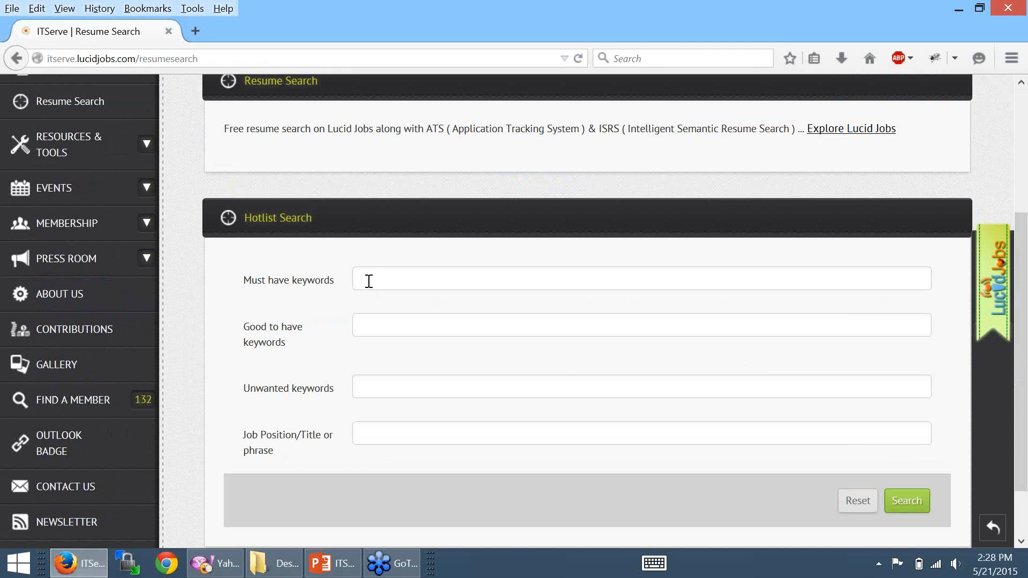
pyautogui.click(369, 281)
pyautogui.write('java')
pyautogui.press('Return')
pyautogui.rightClick(854, 221)
pyautogui.click(884, 182)
pyautogui.rightClick(880, 197)
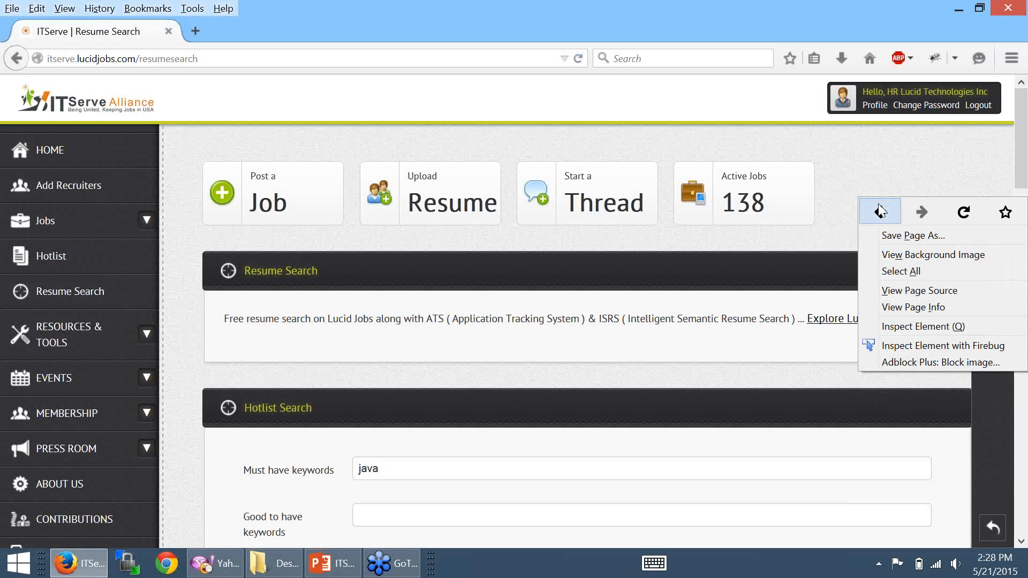
pyautogui.click(886, 168)
pyautogui.scroll(-5, 1026, 393)
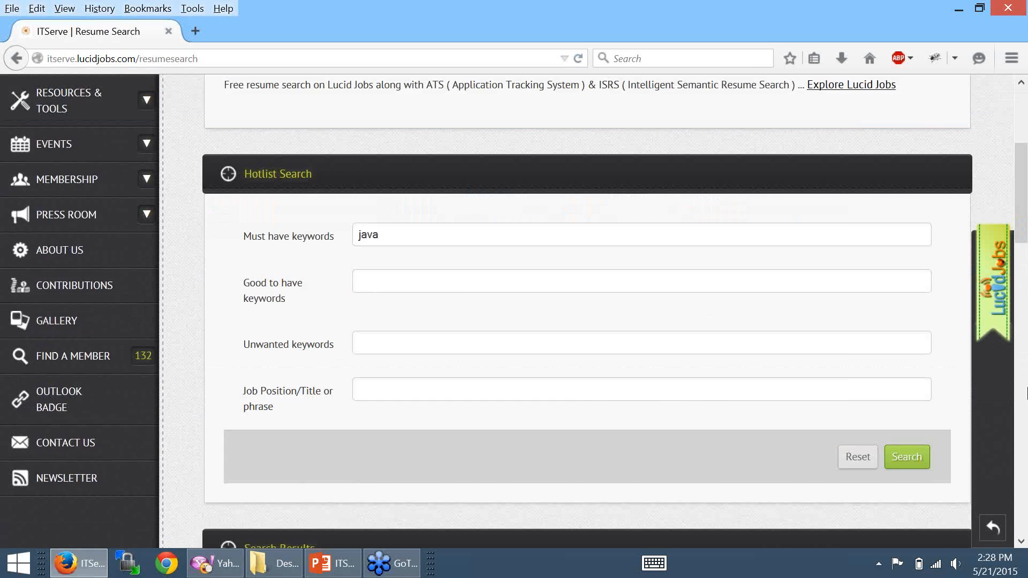
pyautogui.scroll(-4, 1026, 393)
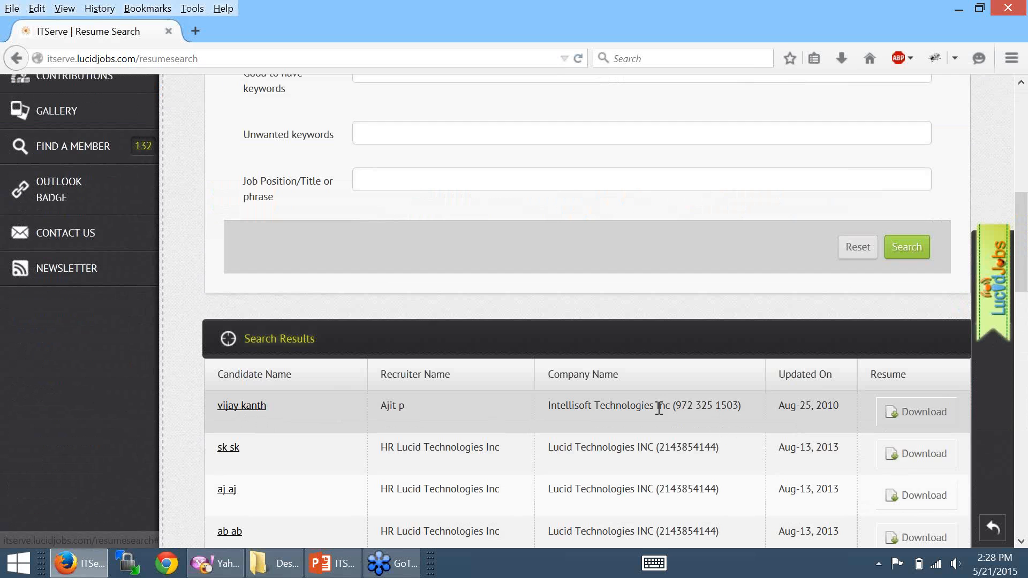
# - Review the first candidate's details, close the window, and return to the home dashboard
pyautogui.click(238, 406)
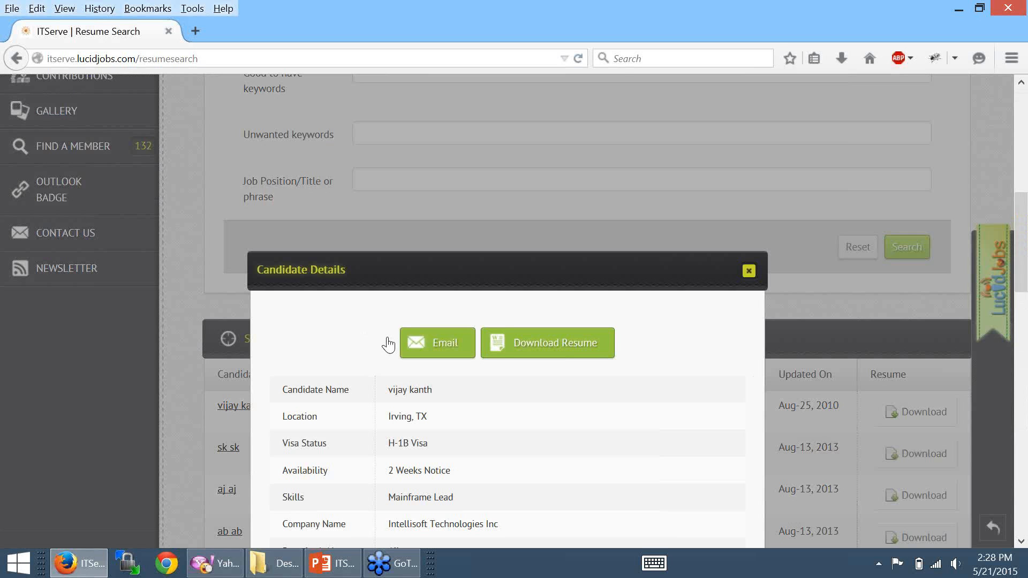
pyautogui.scroll(-3, 566, 247)
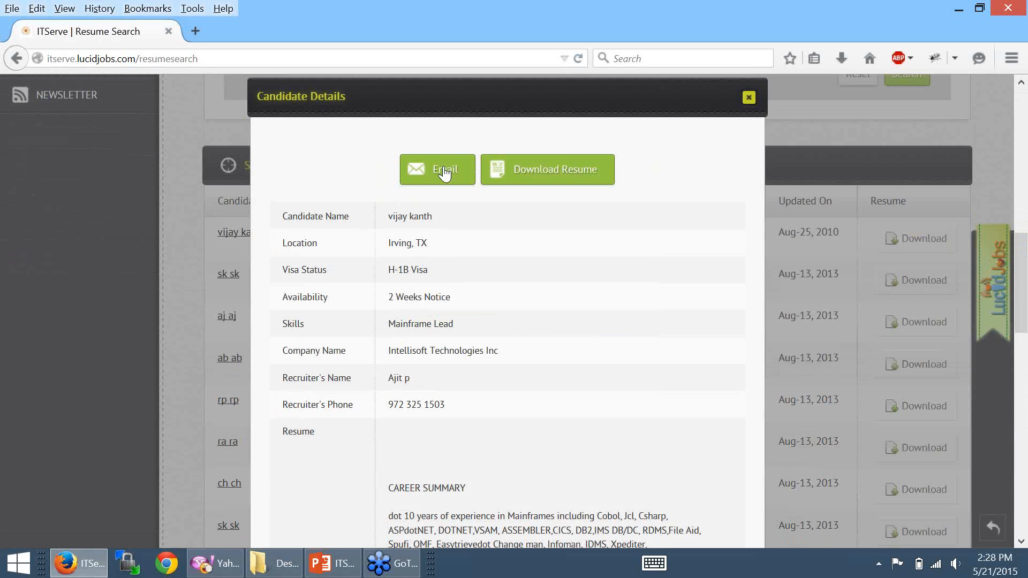
pyautogui.scroll(-5, 566, 391)
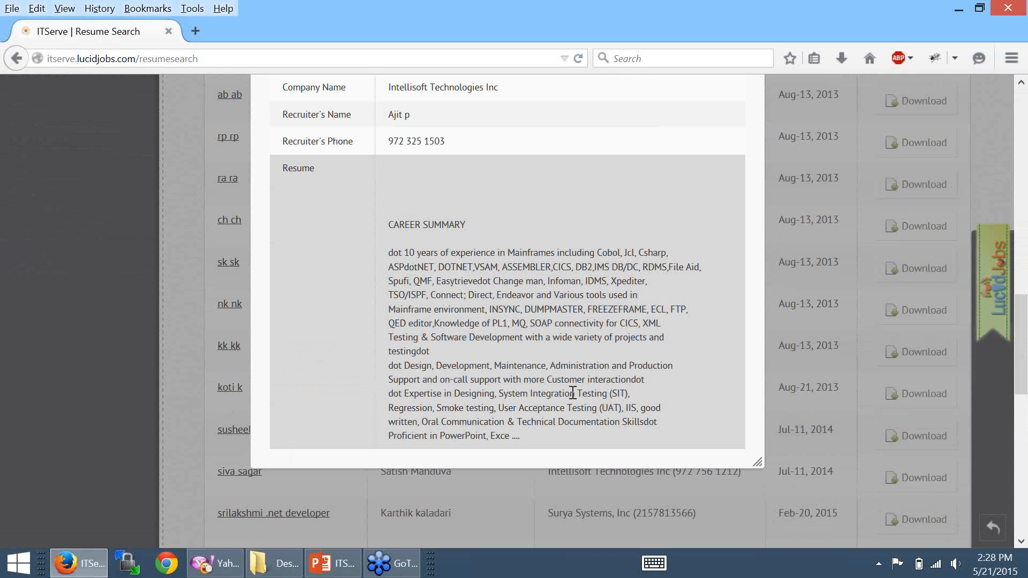
pyautogui.scroll(10, 569, 388)
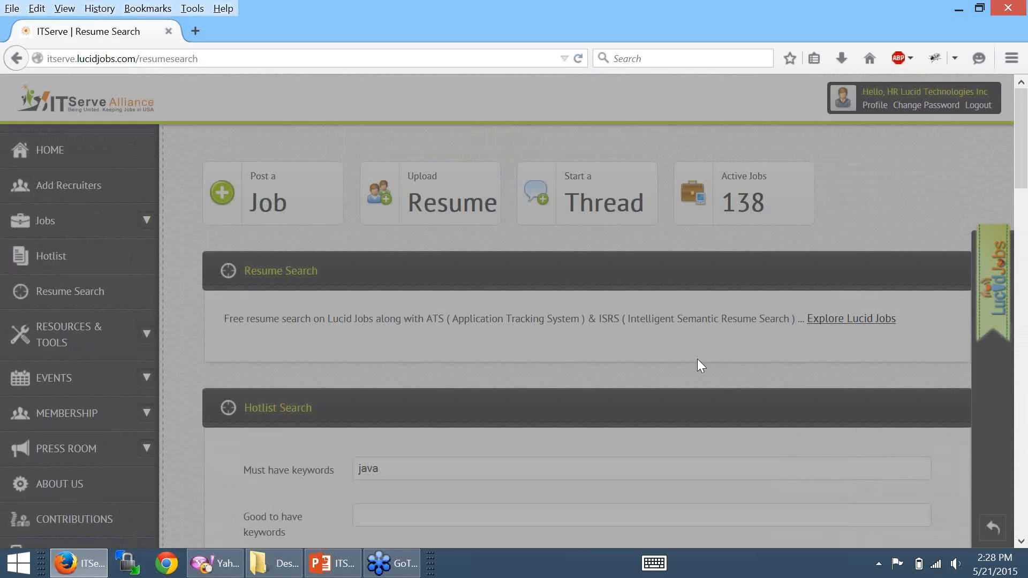
pyautogui.scroll(-3, 701, 357)
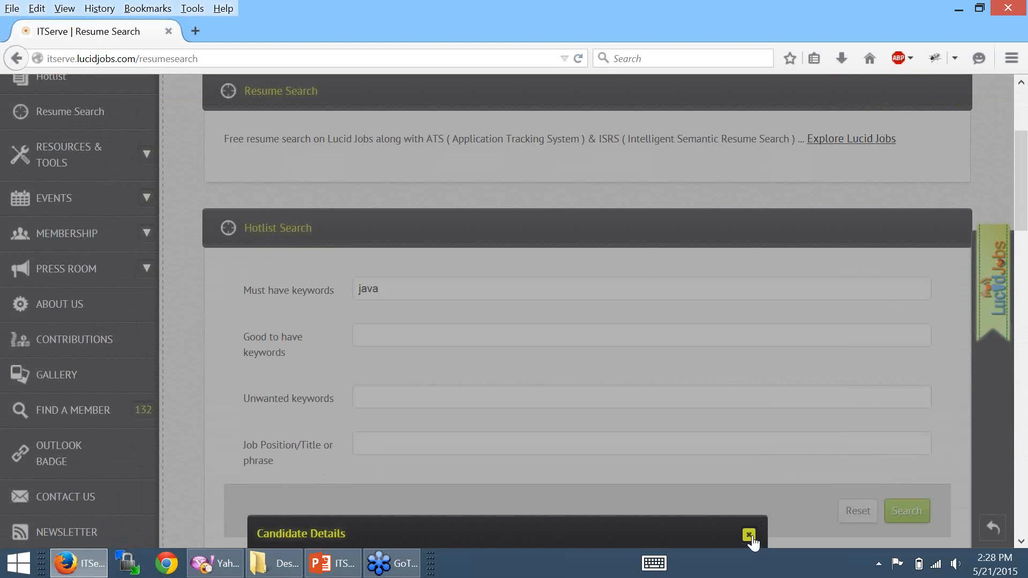
pyautogui.click(748, 535)
pyautogui.scroll(3, 770, 277)
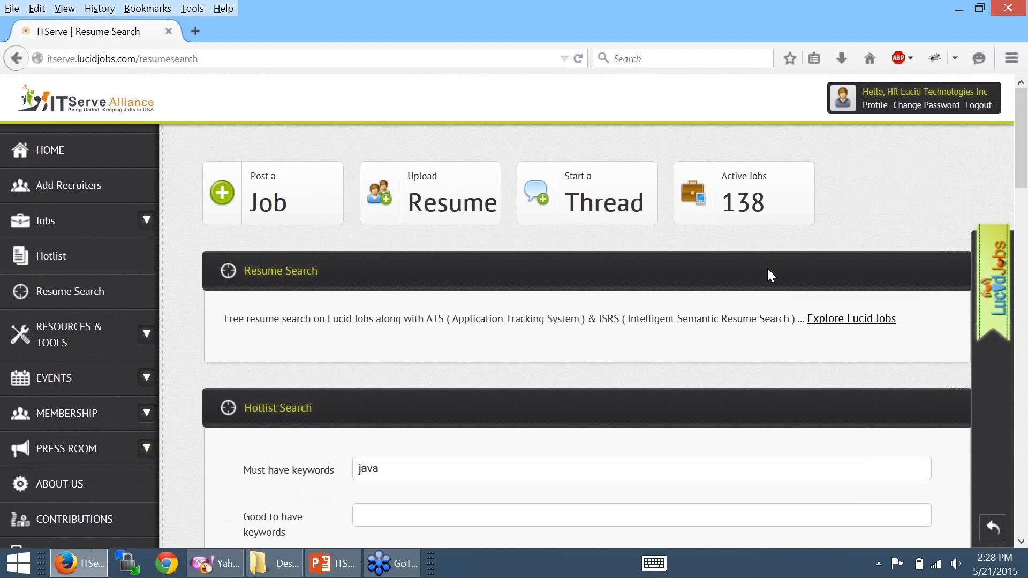
pyautogui.click(50, 155)
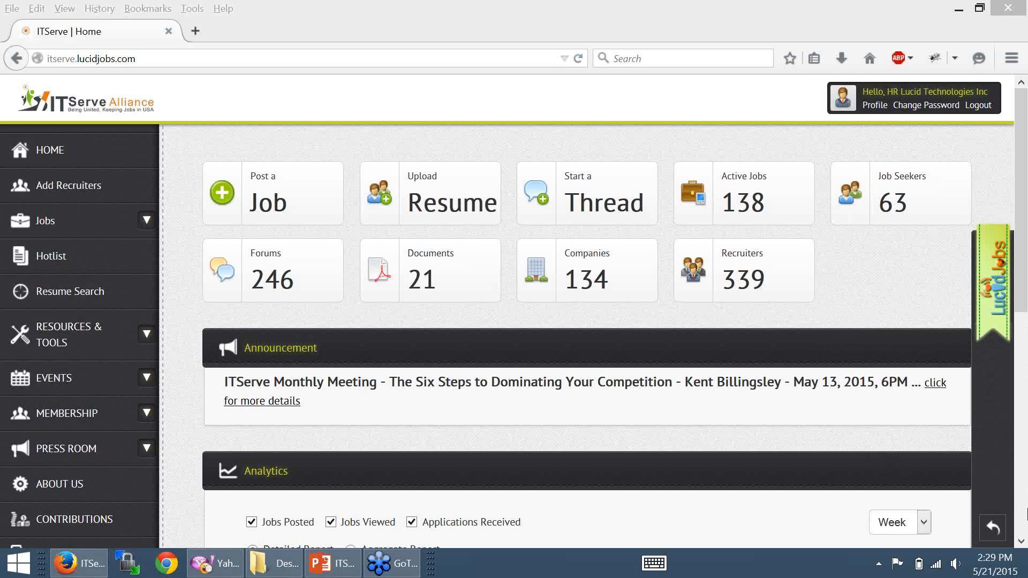
# - Open the Windows volume control from the system tray
pyautogui.click(954, 563)
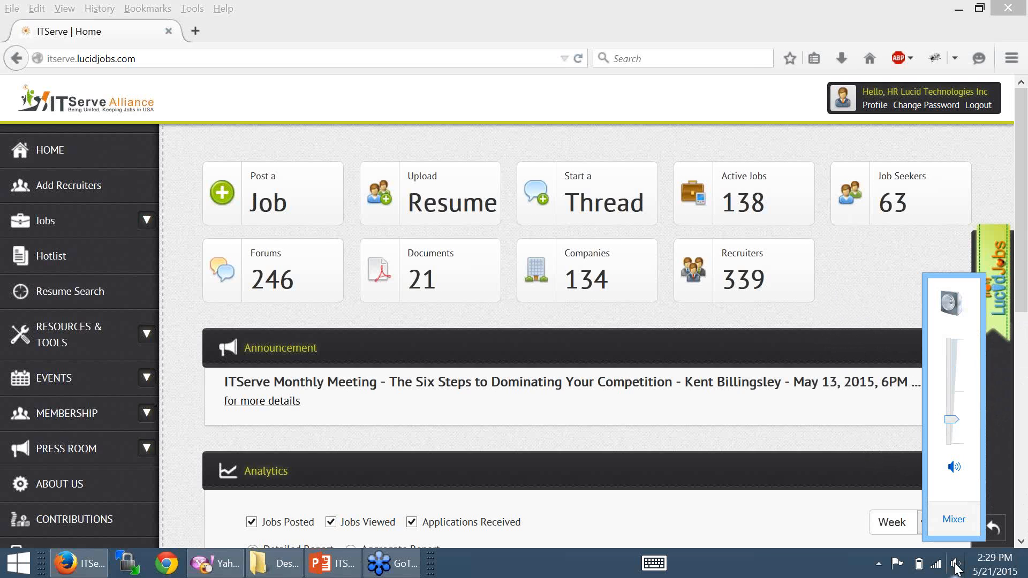
# - Raise the system volume to 34, then bring up and hide the touch keyboard
pyautogui.moveTo(951, 419); pyautogui.dragTo(953, 407)
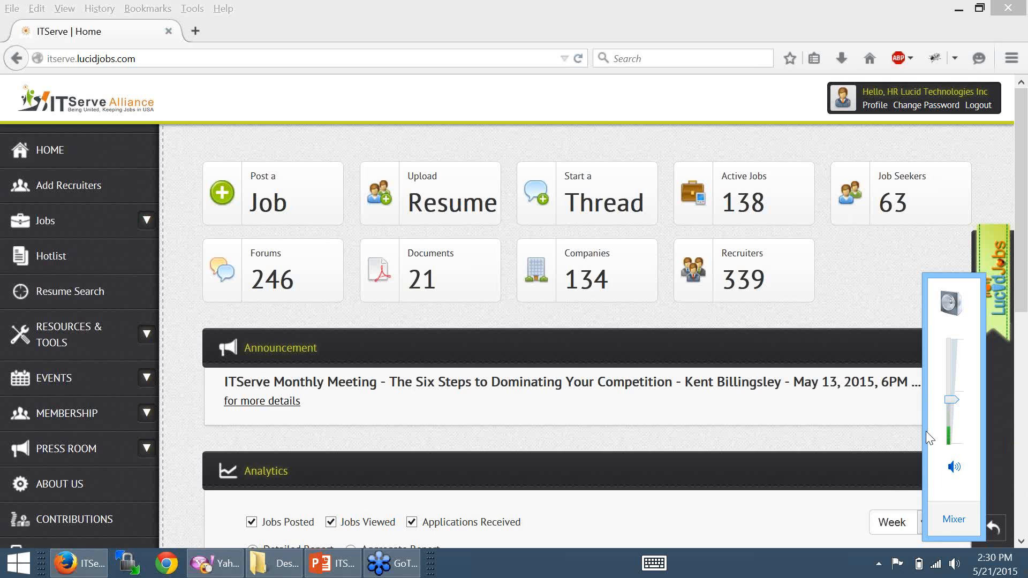
pyautogui.click(653, 563)
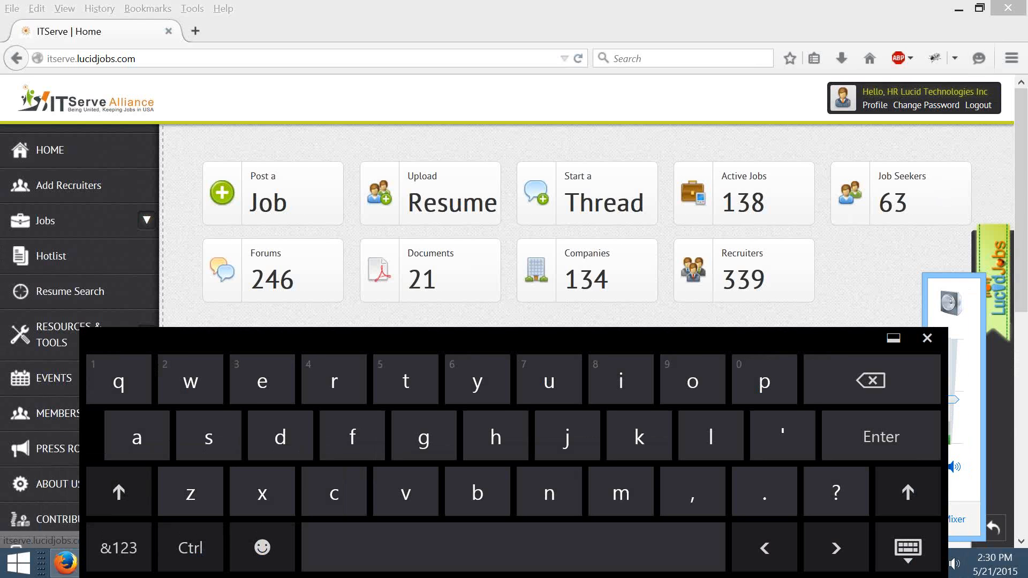
pyautogui.click(908, 548)
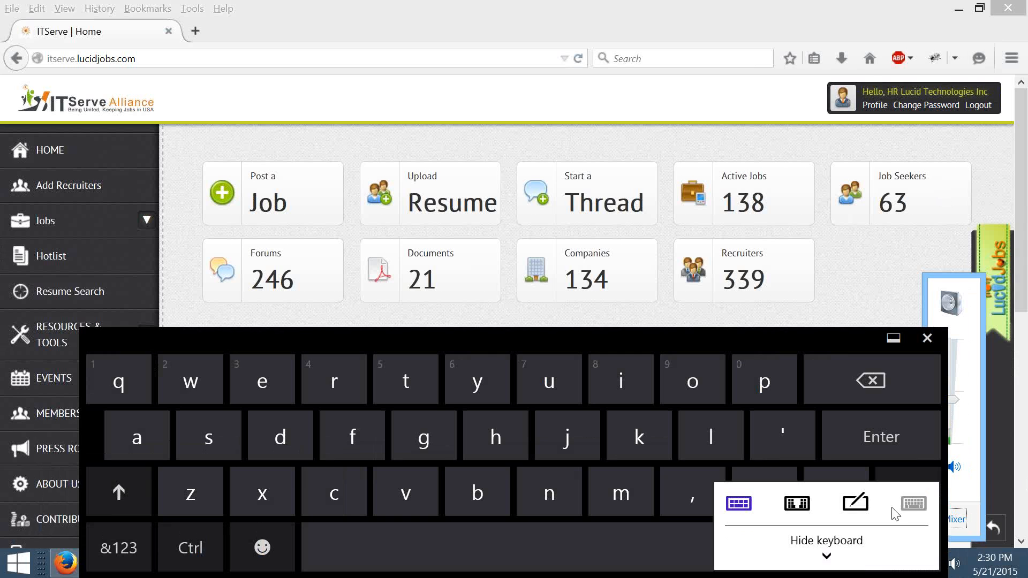
pyautogui.click(826, 541)
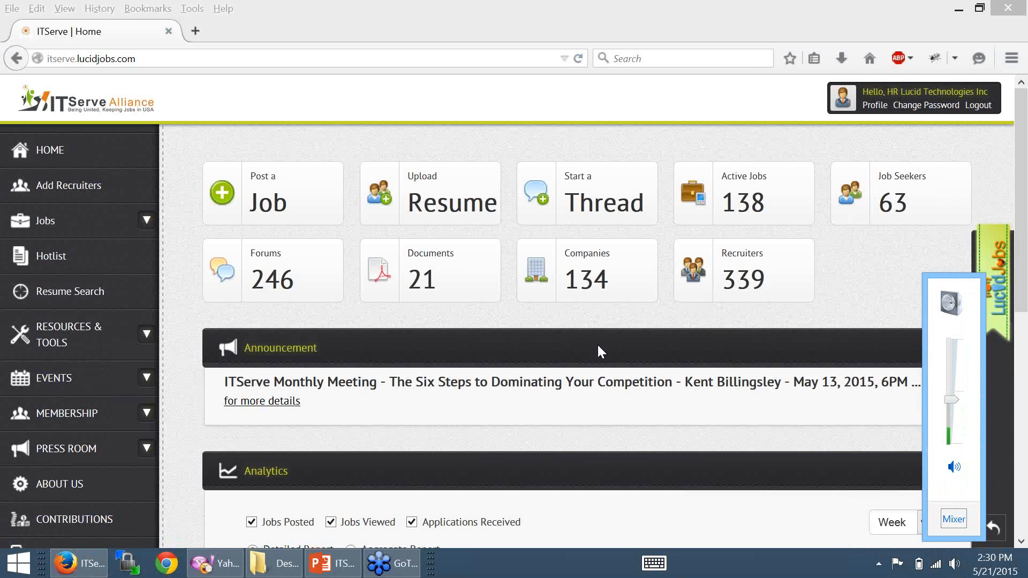
# - Close the volume control and return focus to the job board browser window
pyautogui.click(794, 37)
pyautogui.click(795, 36)
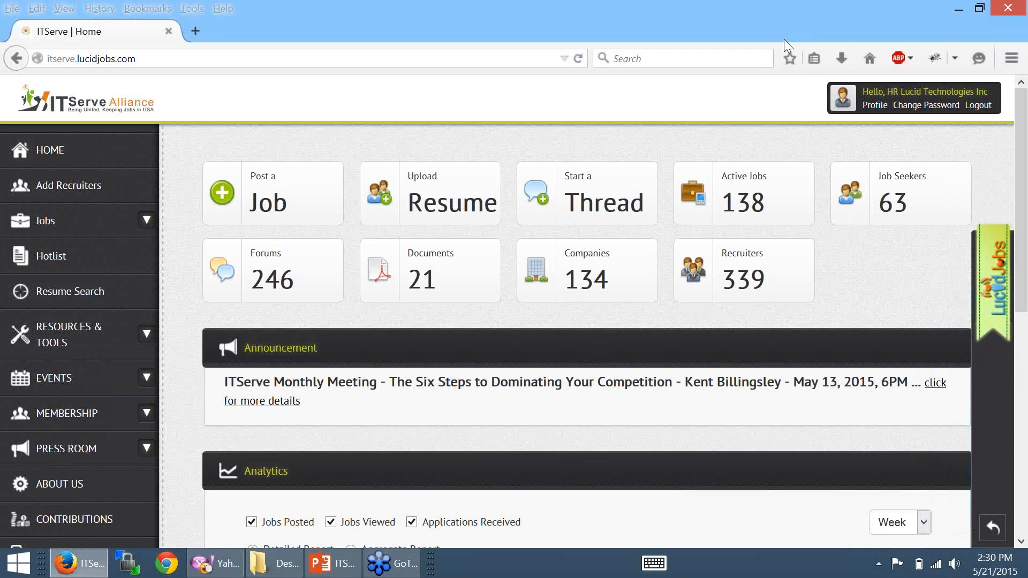
pyautogui.click(1027, 36)
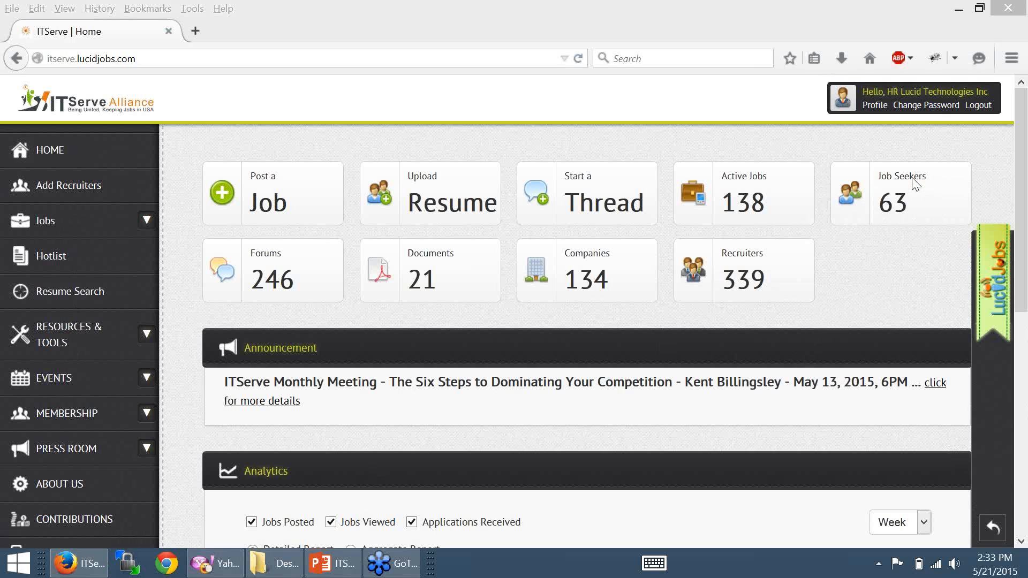
# - Open the Upload Resume form and step through First Name, Hourly Rate, Visa Status, Availability and Skills
pyautogui.click(444, 215)
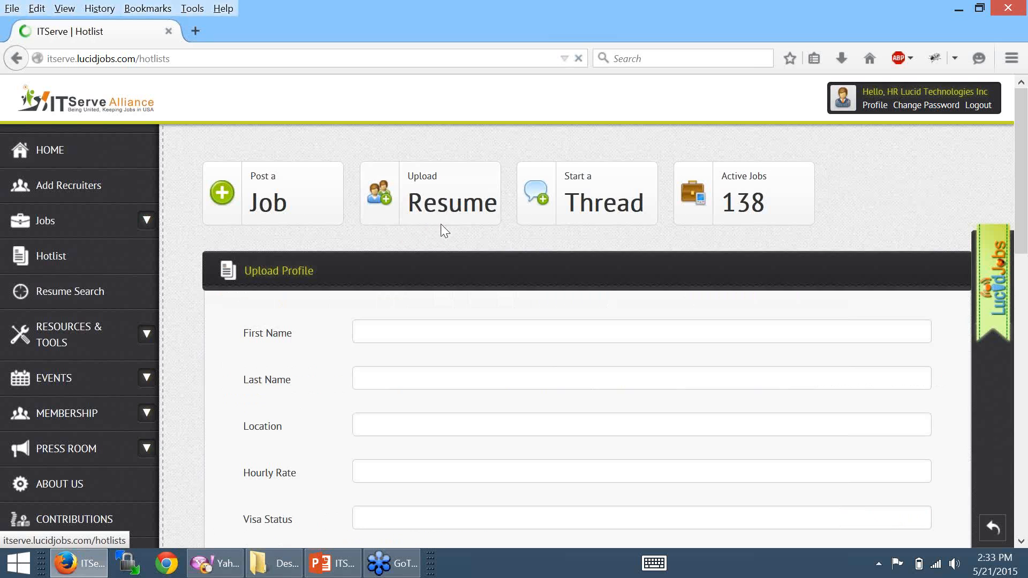
pyautogui.scroll(-1, 436, 161)
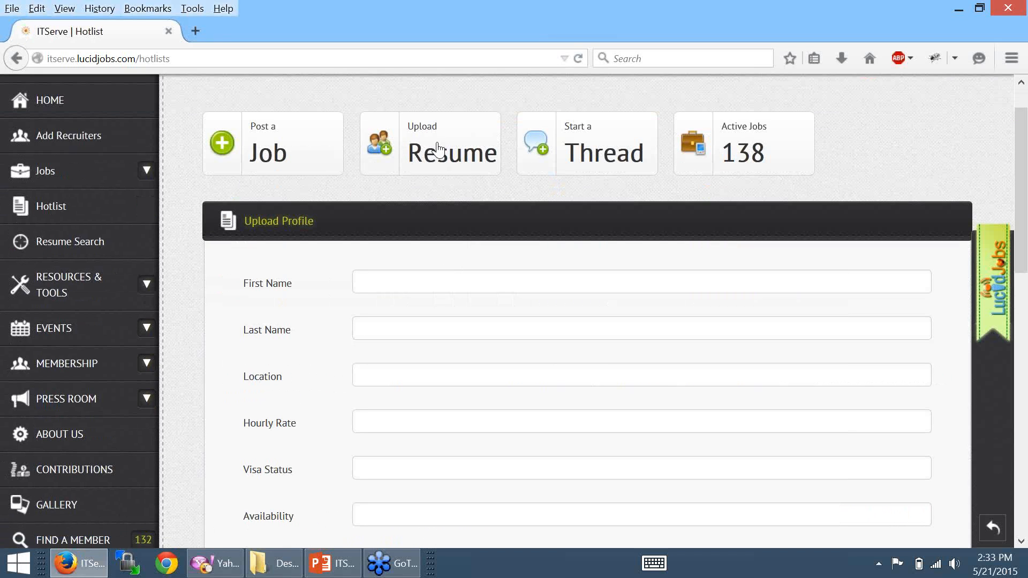
pyautogui.scroll(-2, 459, 283)
pyautogui.scroll(-4, 438, 229)
pyautogui.scroll(5, 438, 229)
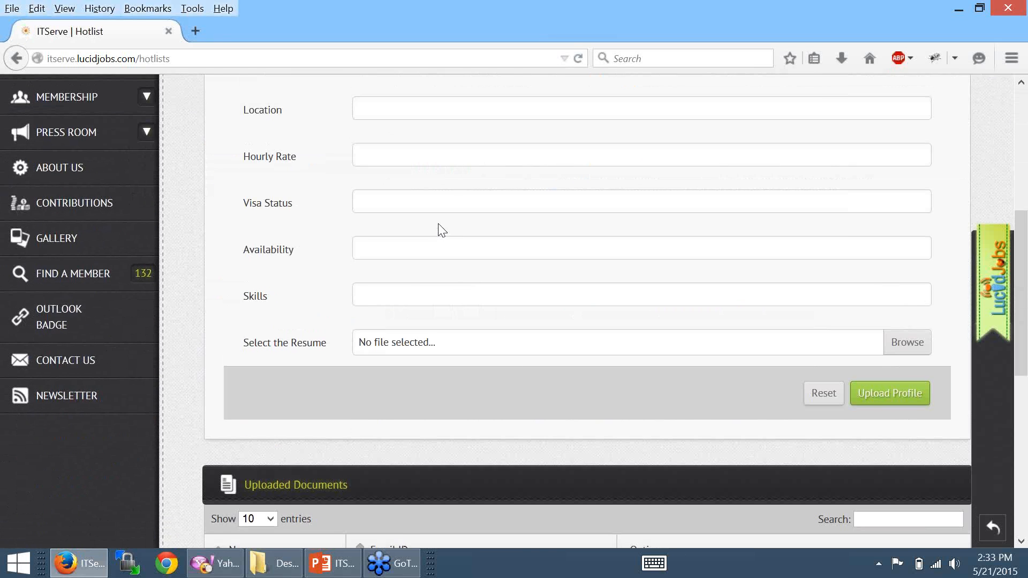
pyautogui.click(371, 213)
pyautogui.press('Tab')
pyautogui.press('Tab')
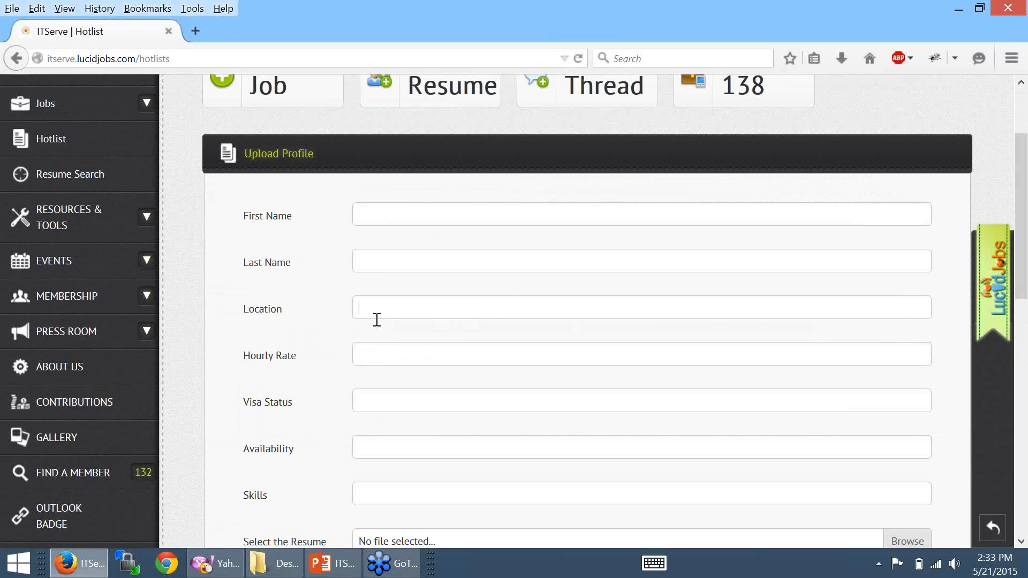
pyautogui.scroll(-2, 396, 294)
pyautogui.click(374, 279)
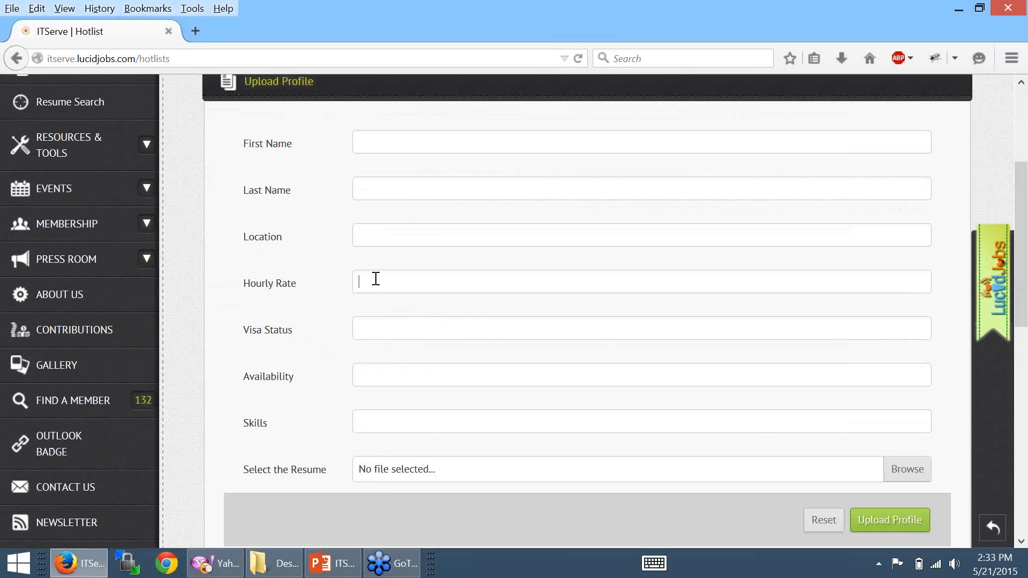
pyautogui.click(381, 335)
pyautogui.click(378, 371)
pyautogui.click(386, 428)
# - Start choosing a resume file but cancel the dialog, leaving no file attached
pyautogui.click(422, 475)
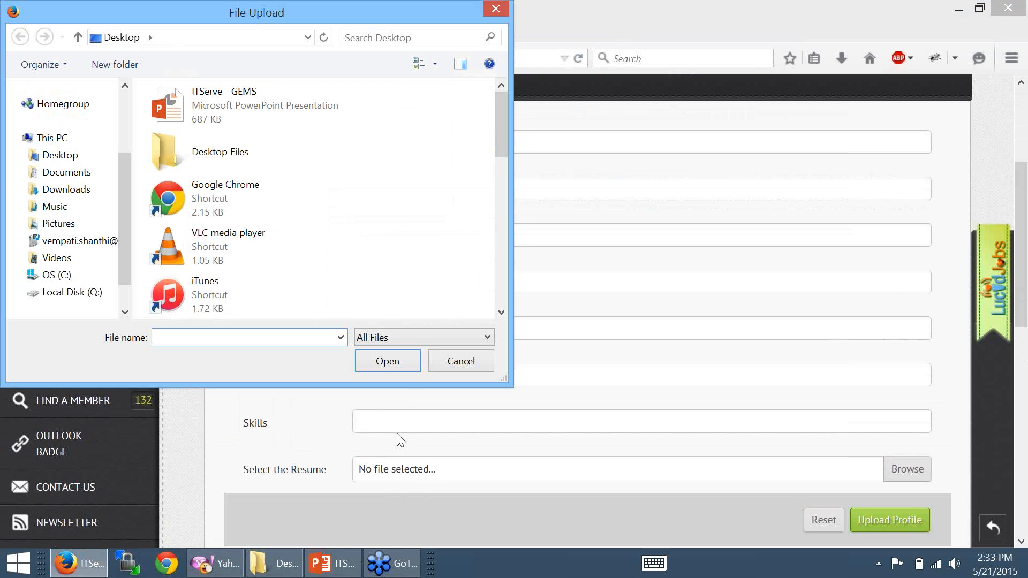
pyautogui.click(460, 362)
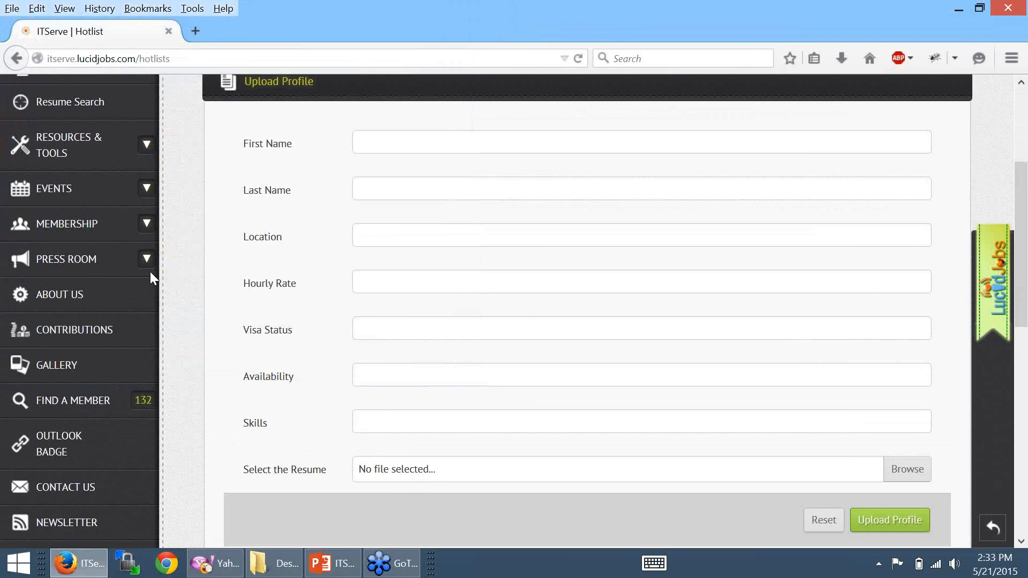
pyautogui.scroll(-1, 195, 265)
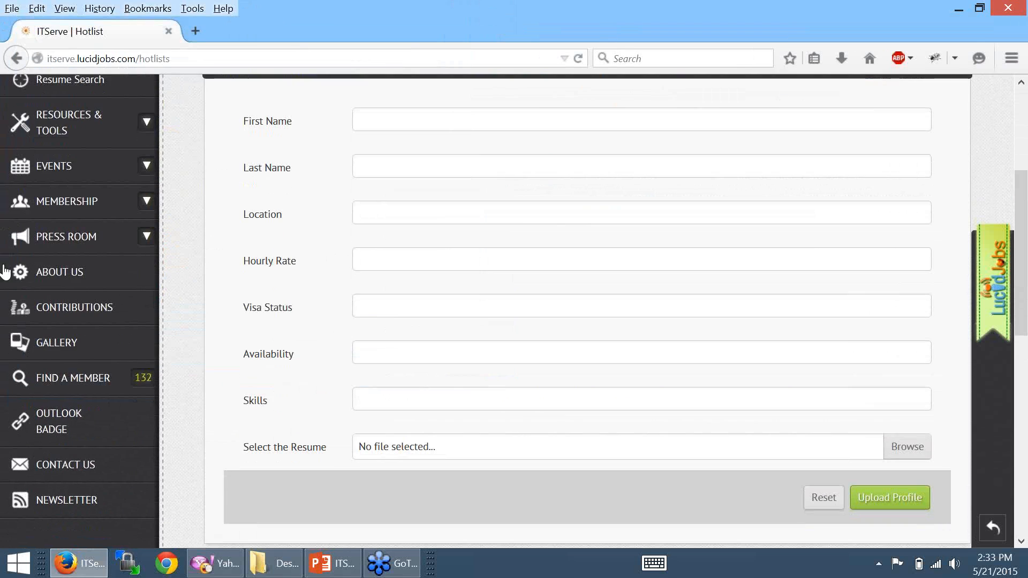
pyautogui.scroll(-5, 389, 323)
pyautogui.scroll(-5, 389, 321)
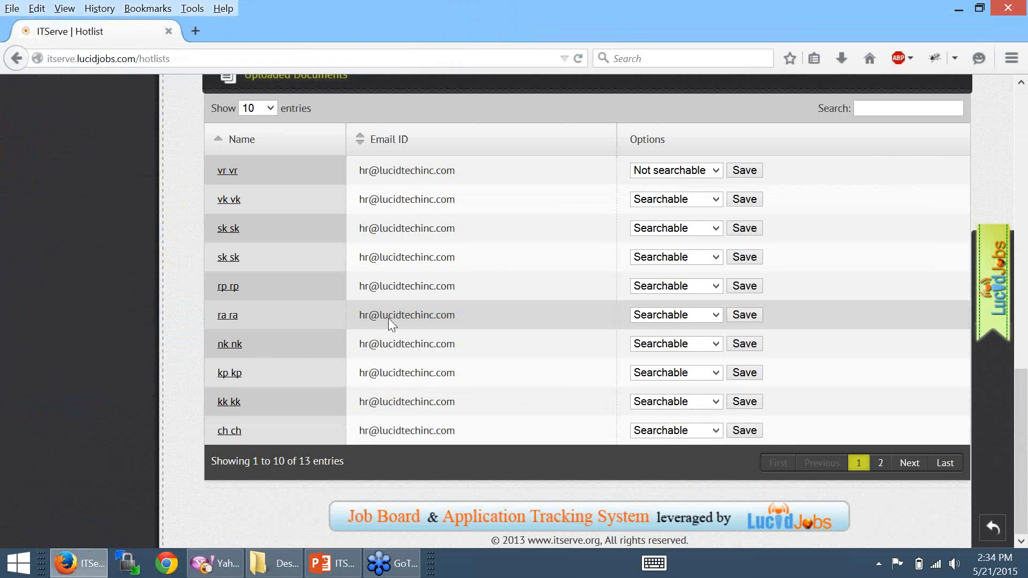
pyautogui.scroll(10, 307, 365)
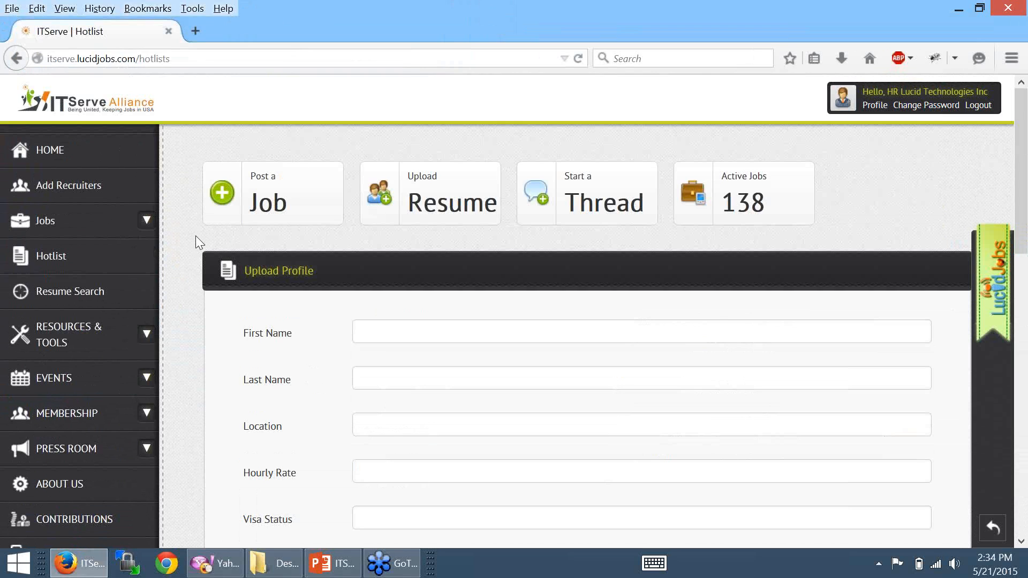
pyautogui.click(83, 300)
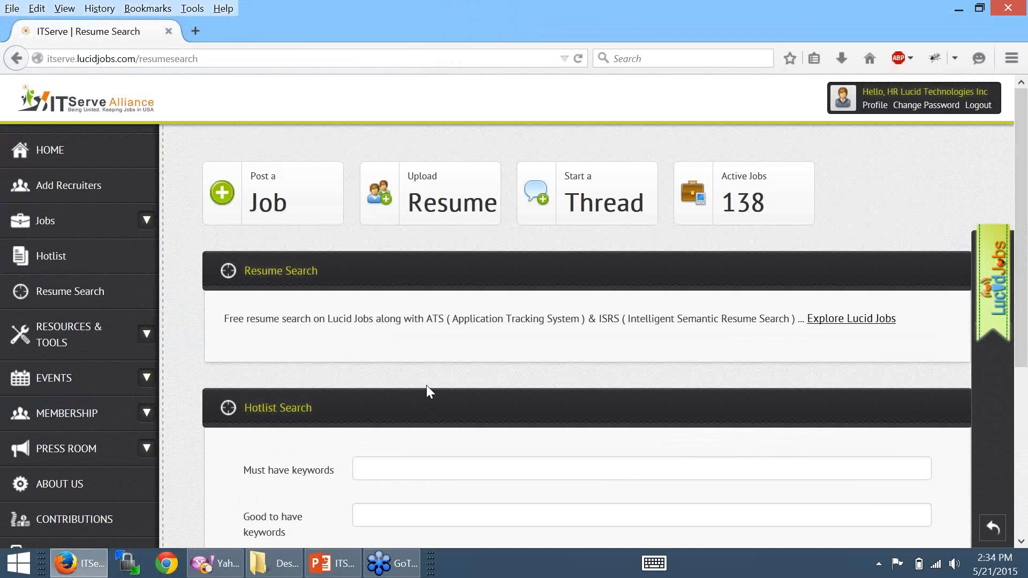
# - Scroll the Resume Search page to the Hotlist Search fields and back, then open Add Recruiters
pyautogui.scroll(-5, 426, 387)
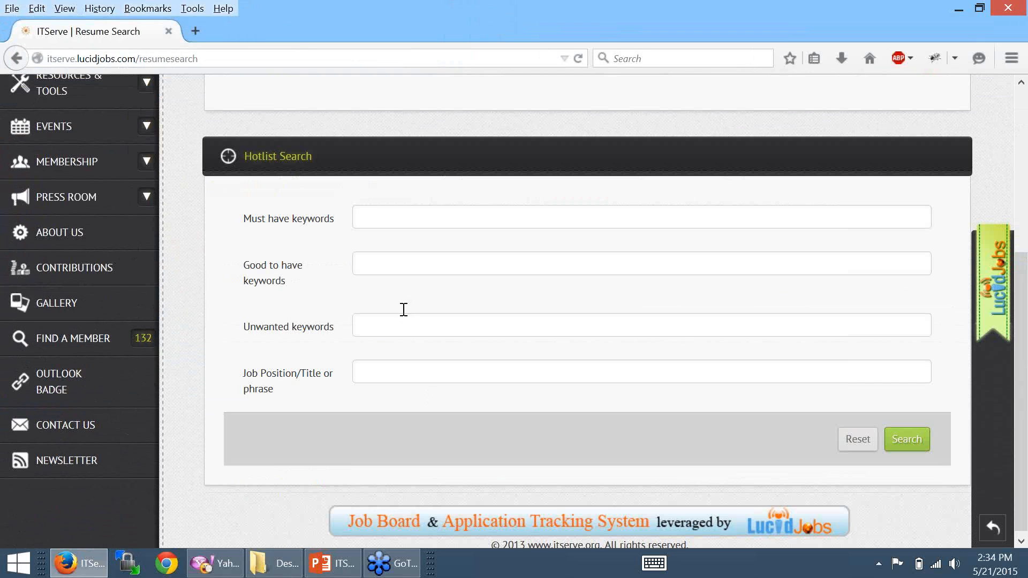
pyautogui.scroll(5, 278, 334)
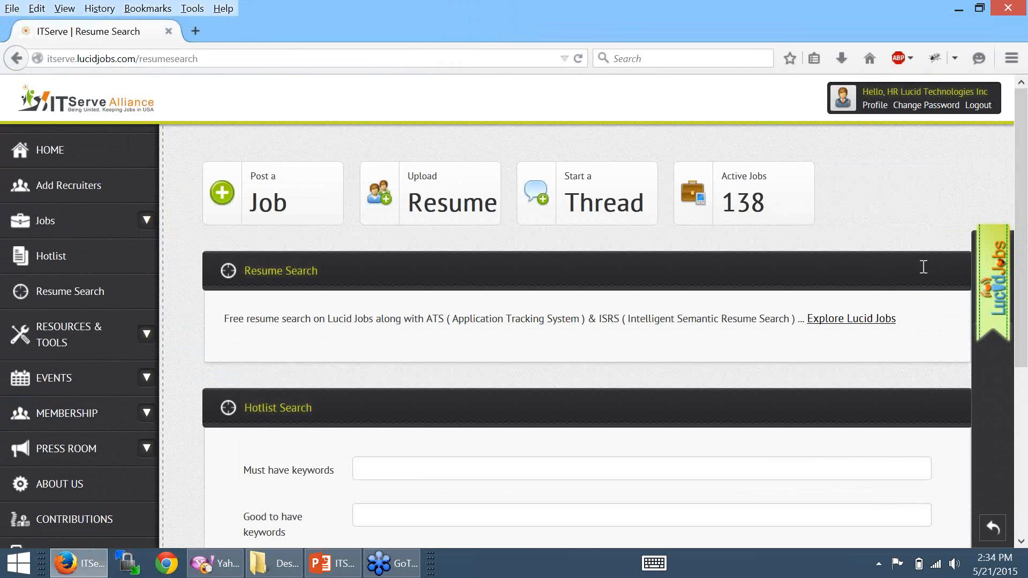
pyautogui.click(820, 323)
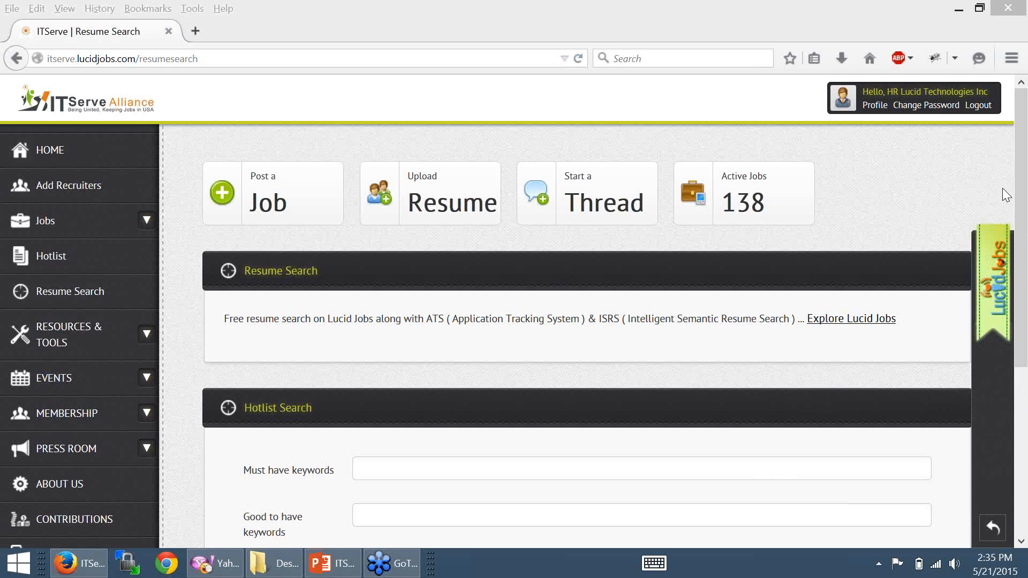
pyautogui.click(88, 194)
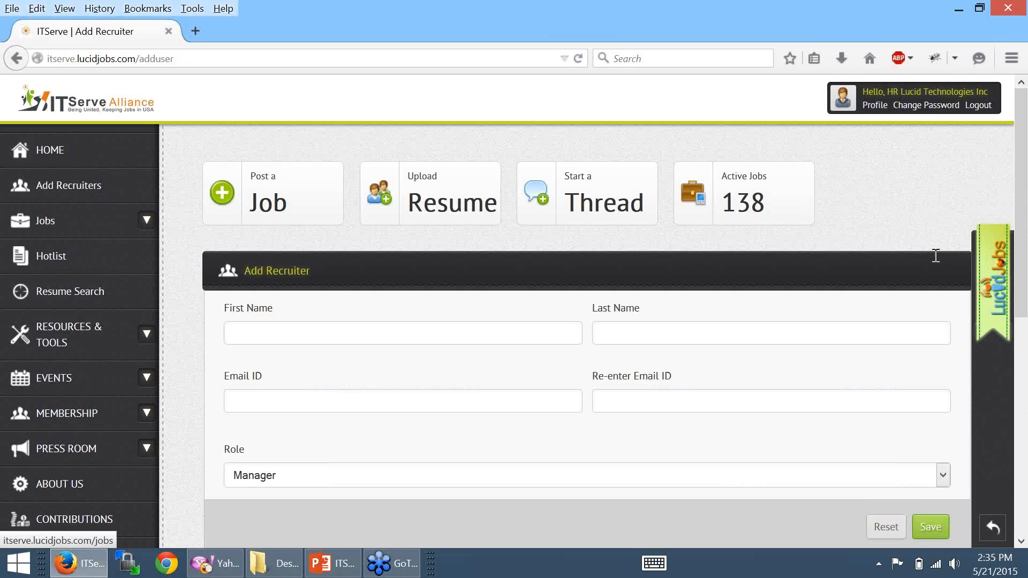
# - Click near the right edge of the blank Add Recruiter form, Role still on Manager
pyautogui.click(1018, 199)
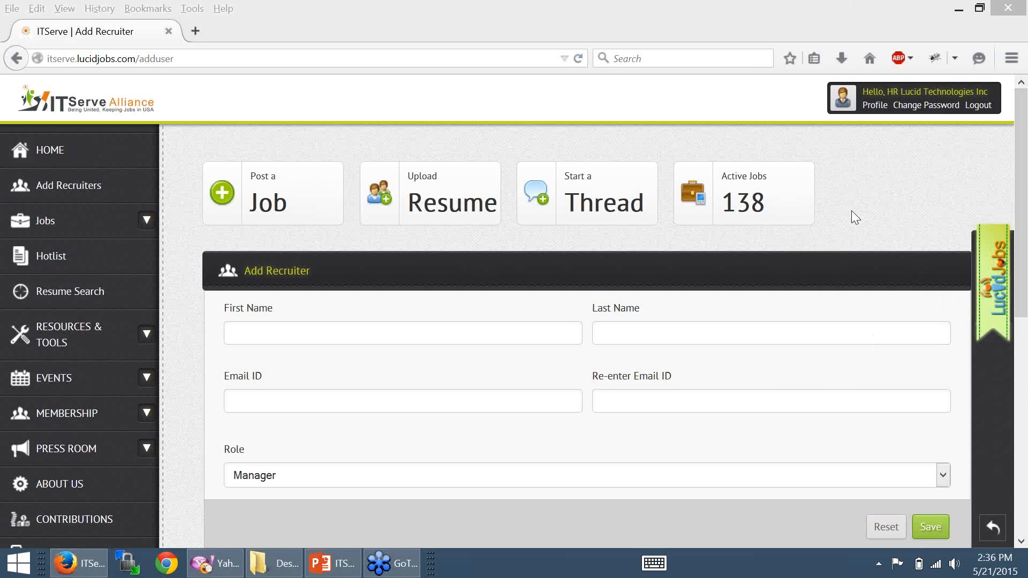
# - Refocus the job board page and open the top-right account menu to log out
pyautogui.moveTo(1027, 0)
pyautogui.click(271, 22)
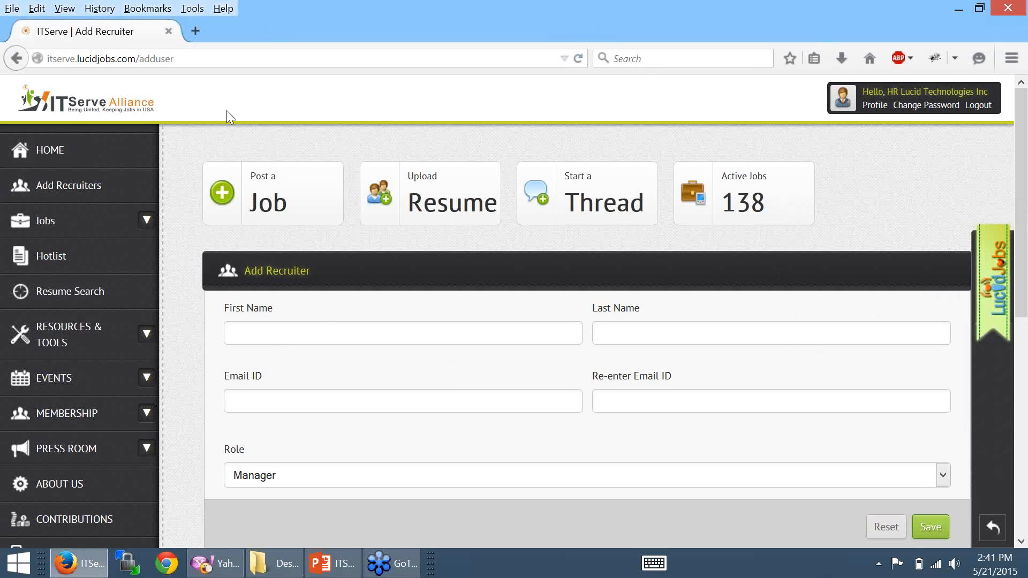
pyautogui.click(785, 171)
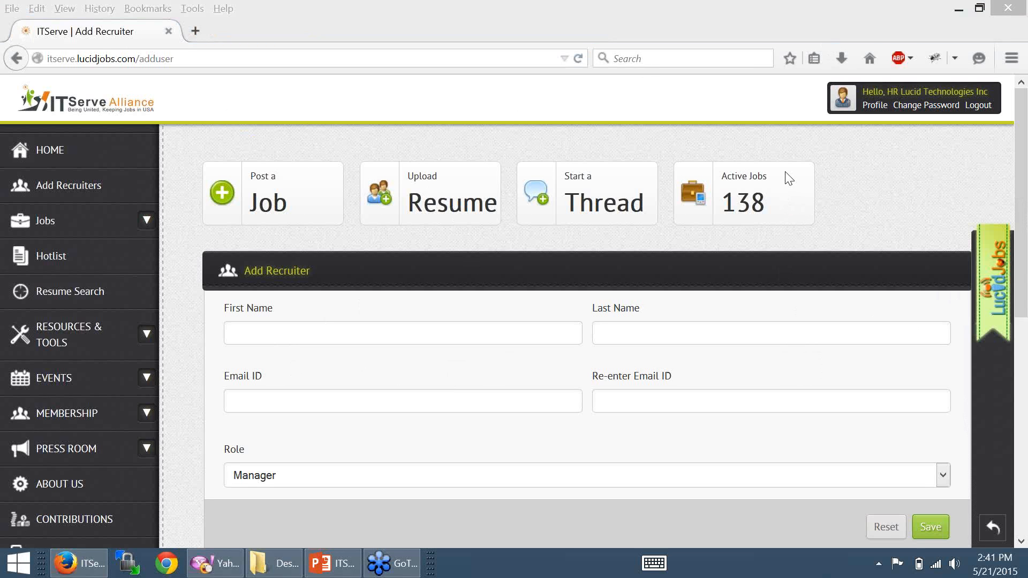
pyautogui.click(487, 149)
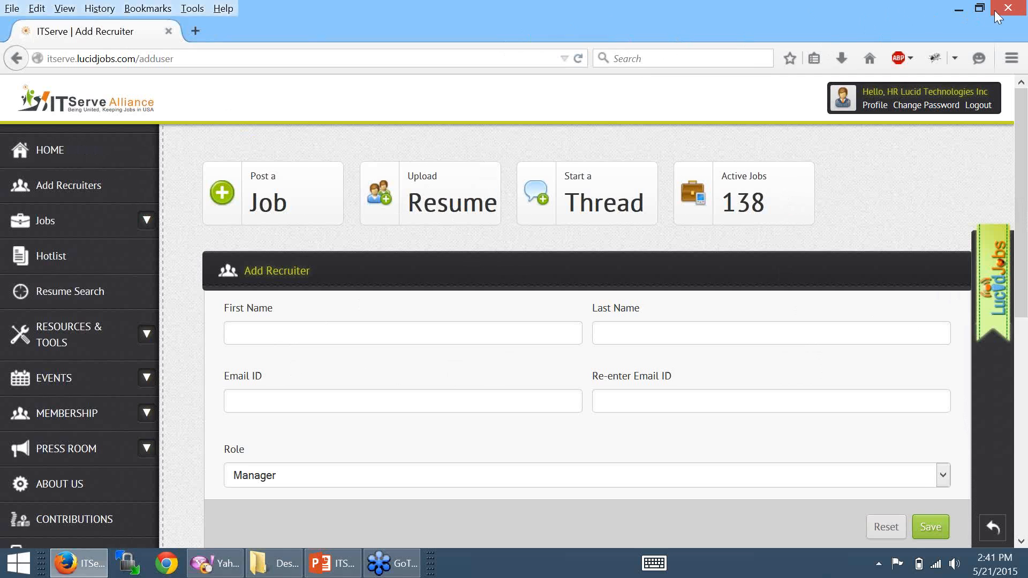
pyautogui.click(764, 15)
pyautogui.click(763, 13)
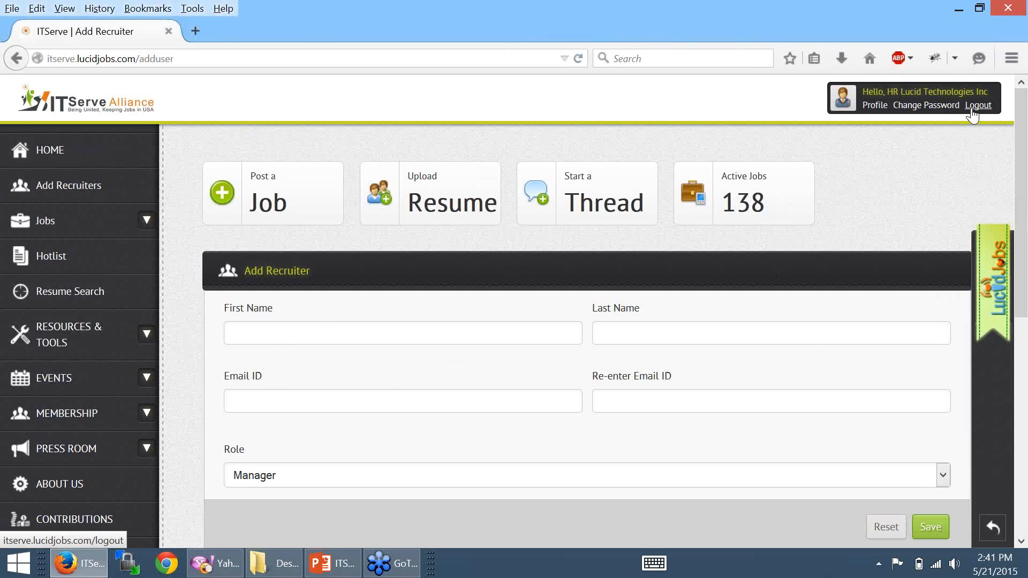
# - Log out of the job board and open the public CONTACT US page
pyautogui.click(978, 105)
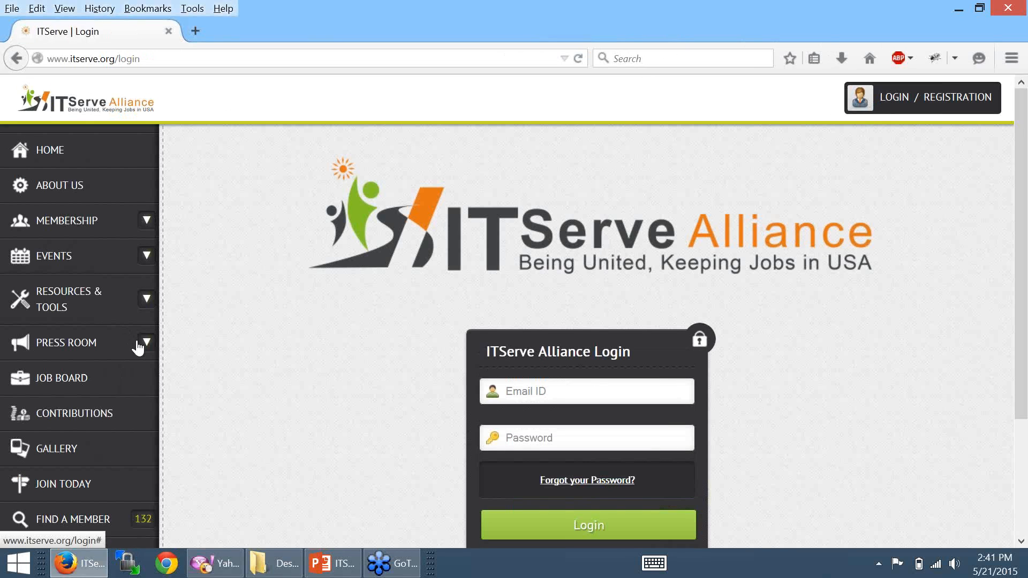
pyautogui.scroll(-5, 289, 342)
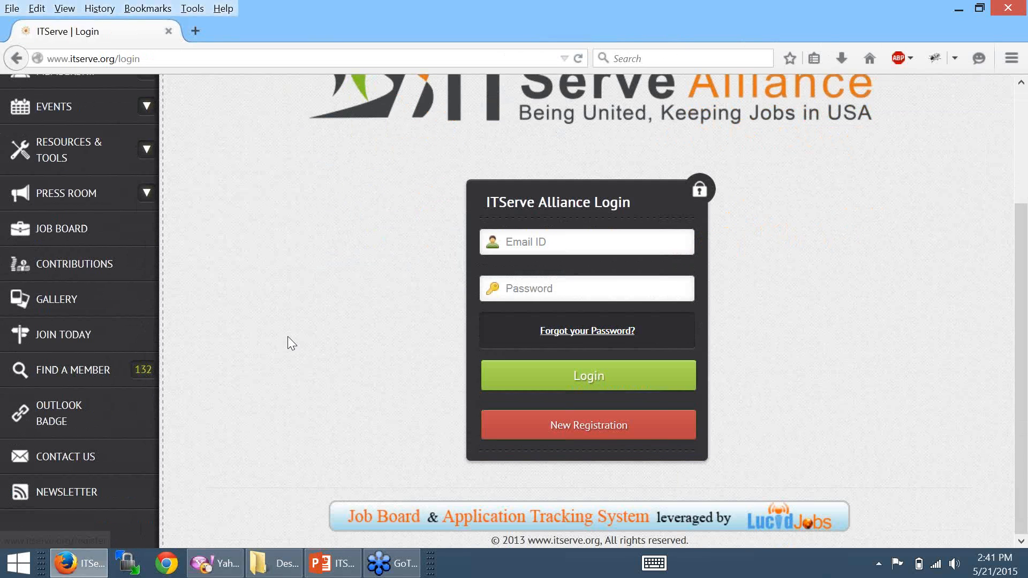
pyautogui.click(84, 463)
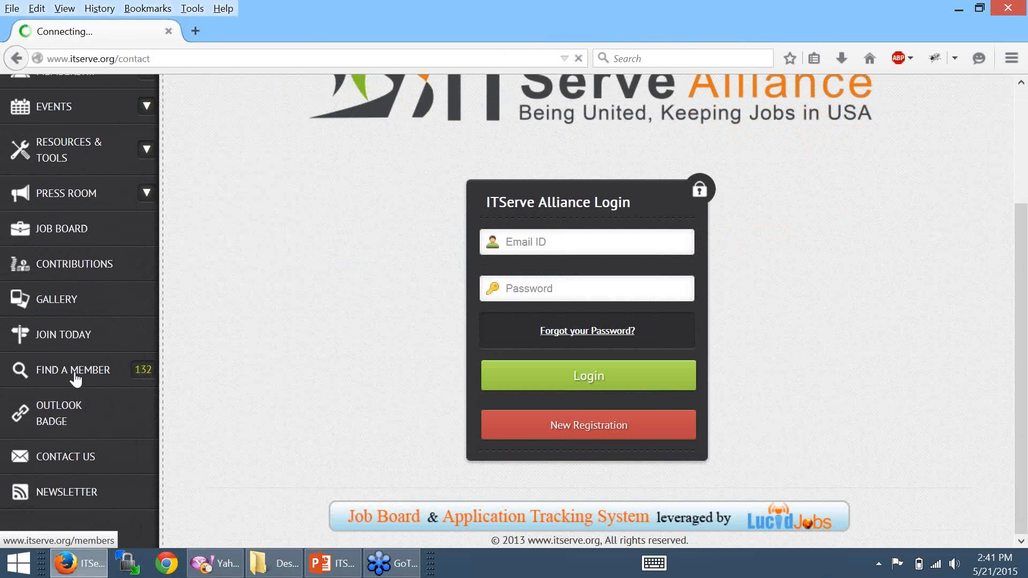
# - Check the Contact Us fields: Name, Email ID, Phone, Security Feature answer and Message, then return to PowerPoint
pyautogui.scroll(-3, 581, 249)
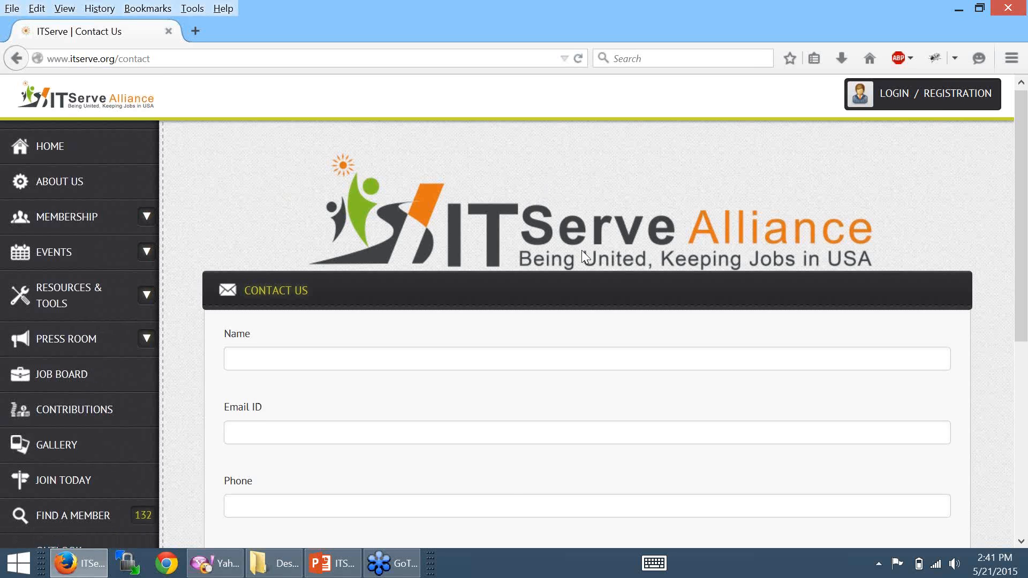
pyautogui.scroll(-2, 585, 258)
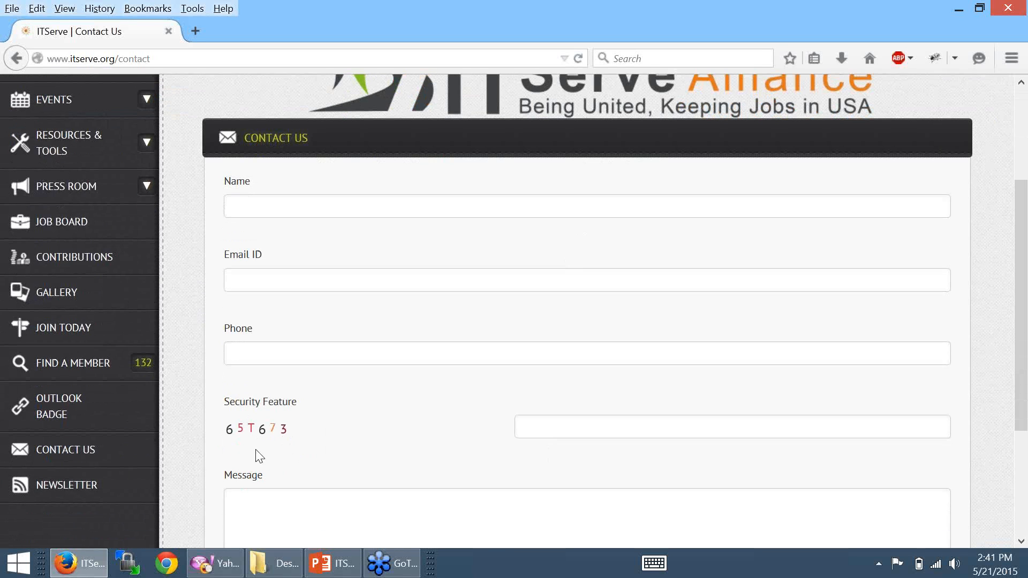
pyautogui.click(255, 212)
pyautogui.click(263, 284)
pyautogui.click(272, 345)
pyautogui.click(553, 431)
pyautogui.click(345, 503)
pyautogui.scroll(-5, 409, 375)
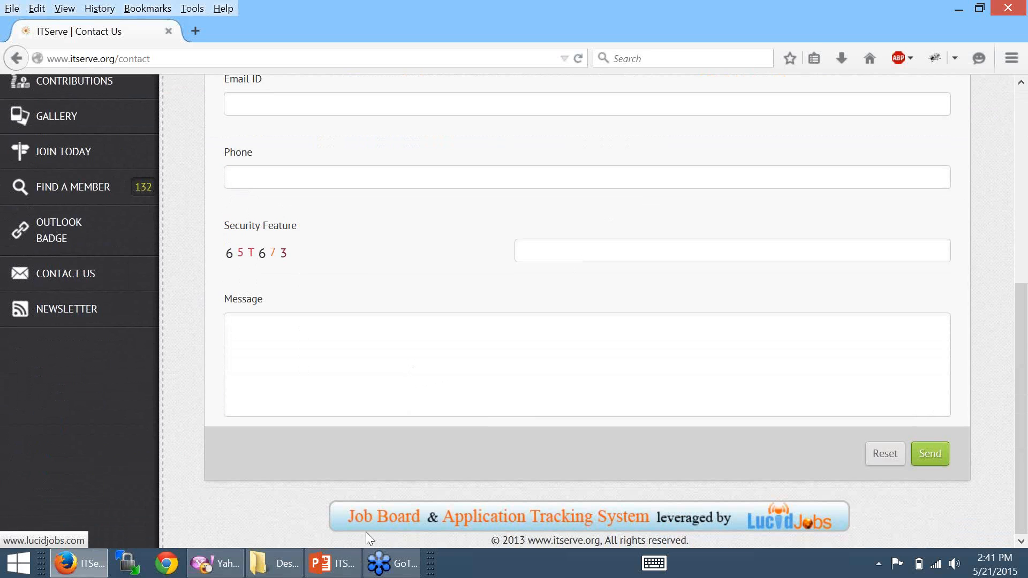
pyautogui.click(327, 563)
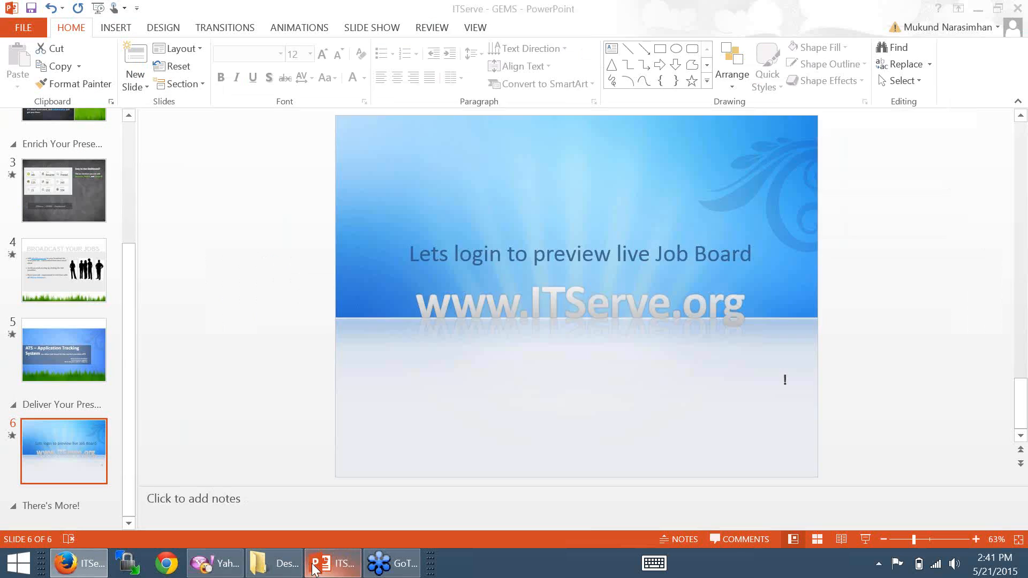
# - Select slide 4, 'BROADCAST YOUR JOBS', and run the slide show from the current slide
pyautogui.click(91, 276)
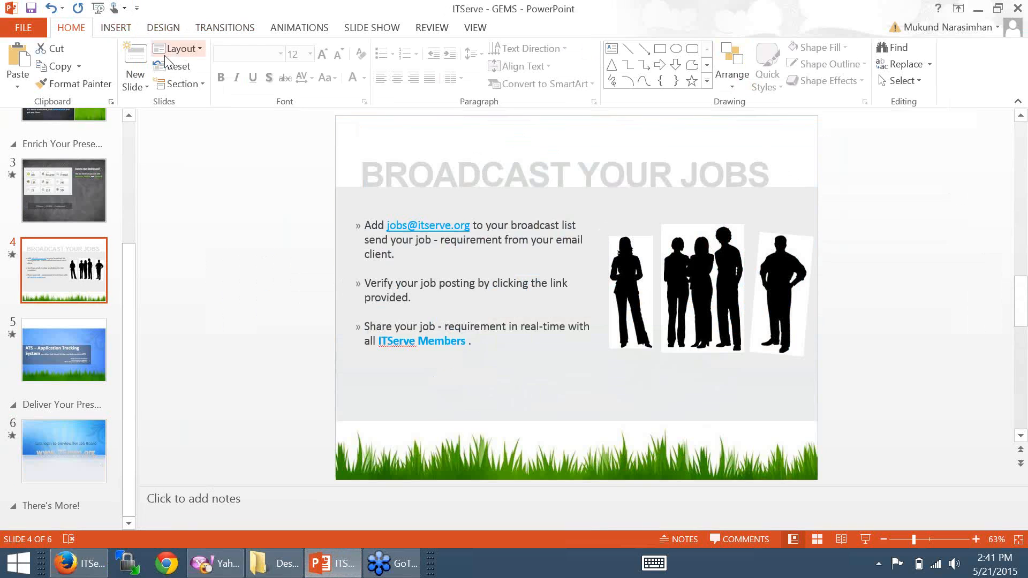
pyautogui.click(348, 33)
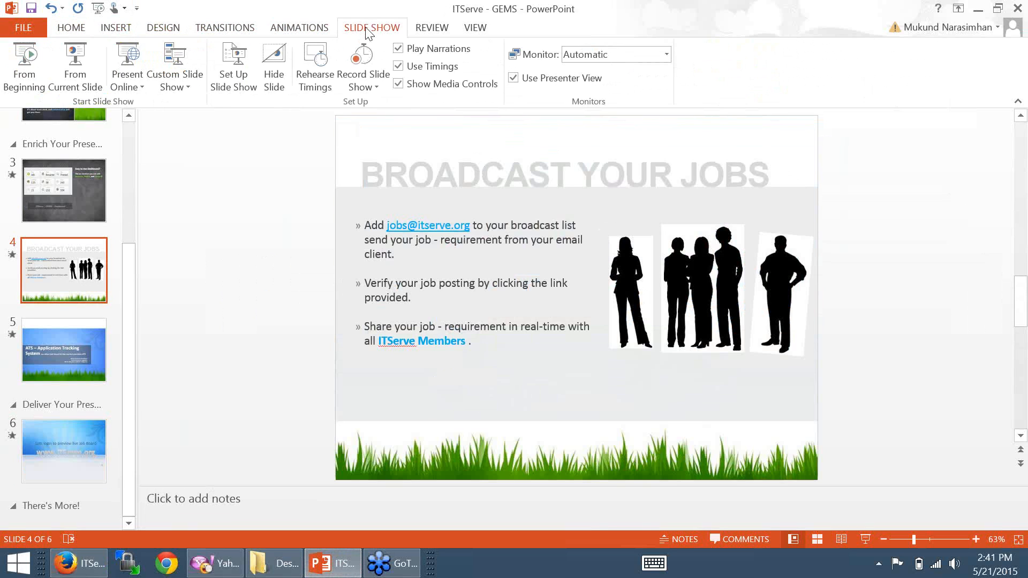
pyautogui.click(88, 72)
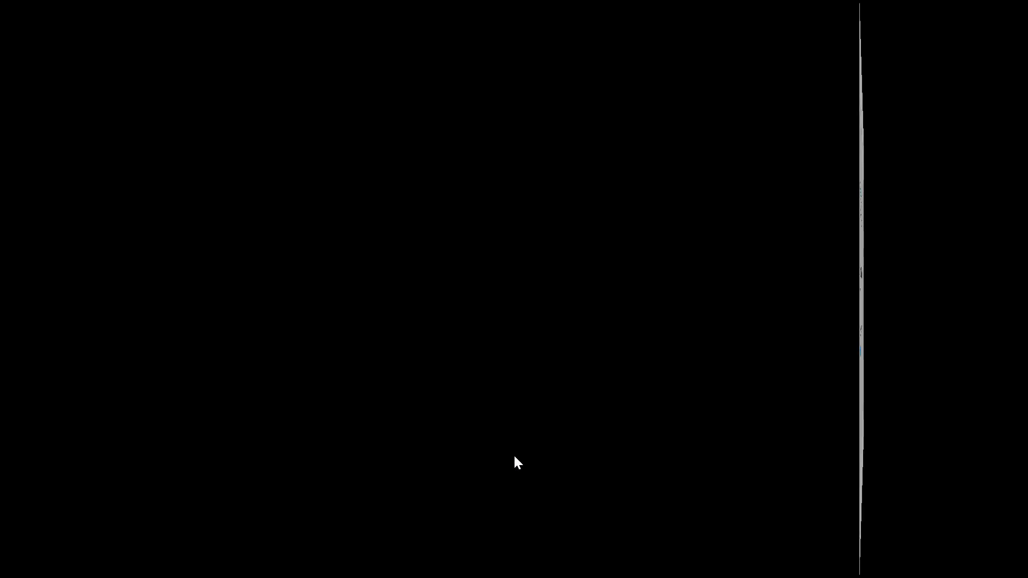